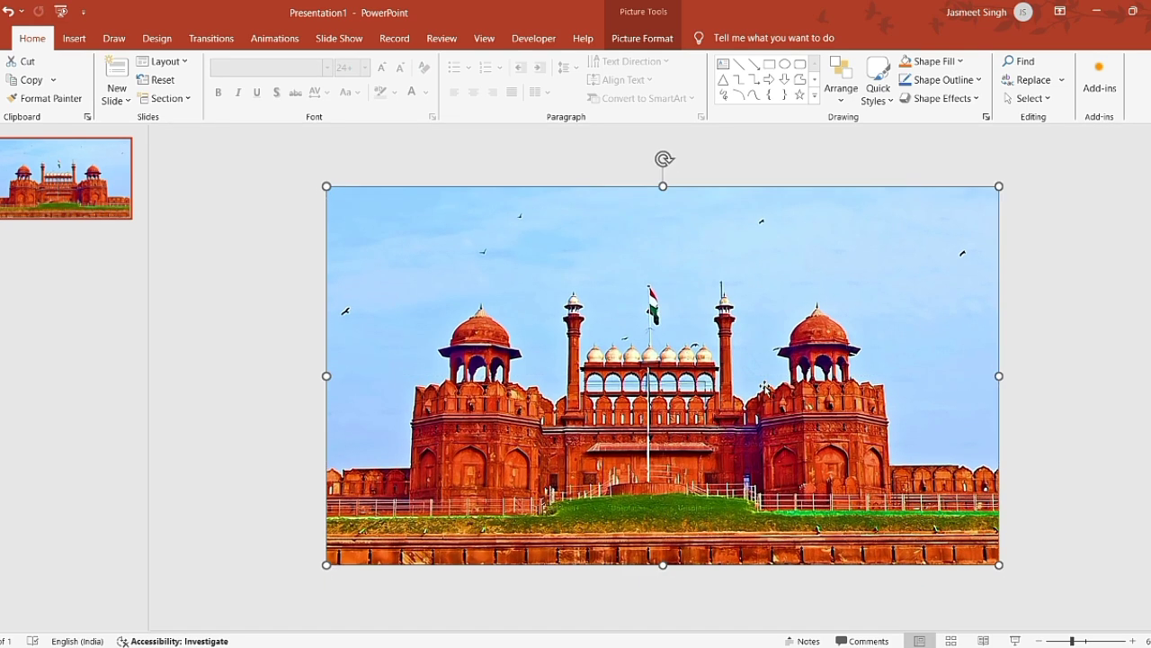
Step: Start Remove Background on the fort photo and mark the lower-left ground to keep
click(642, 38)
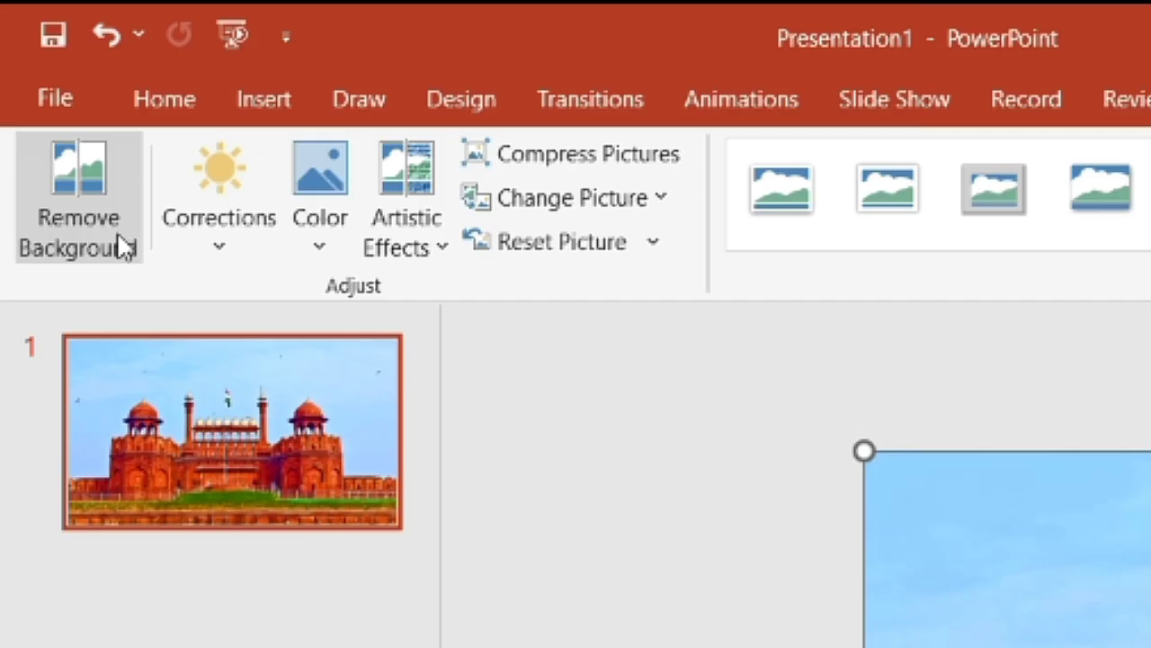
click(15, 94)
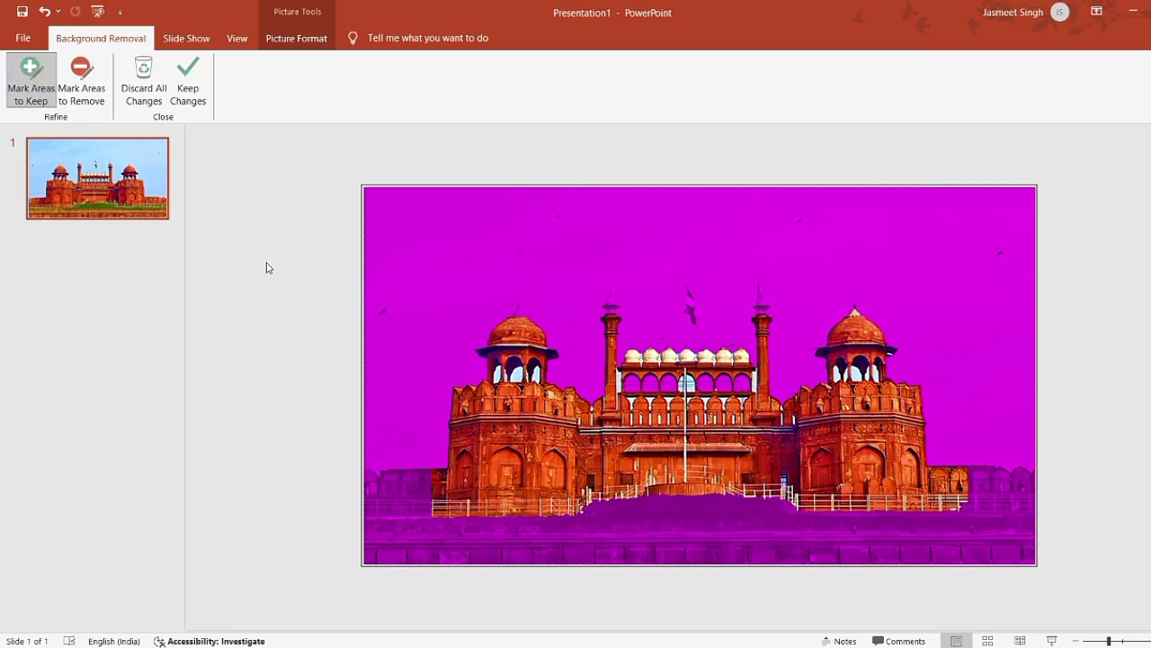
drag(377, 478, 551, 531)
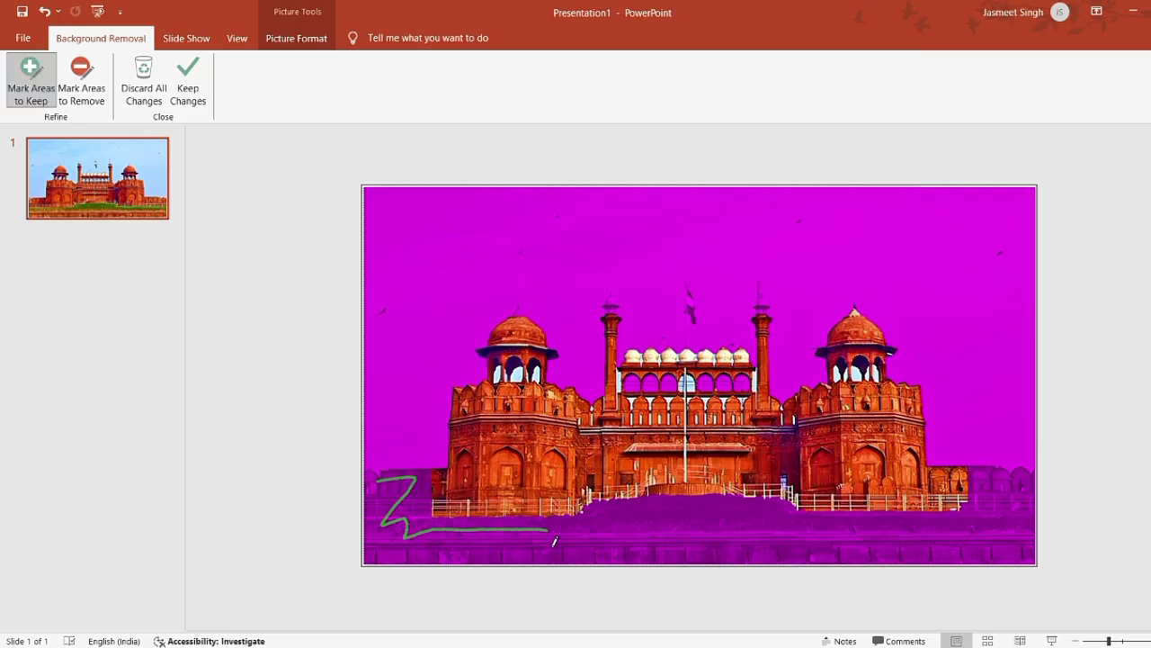
drag(419, 478, 418, 552)
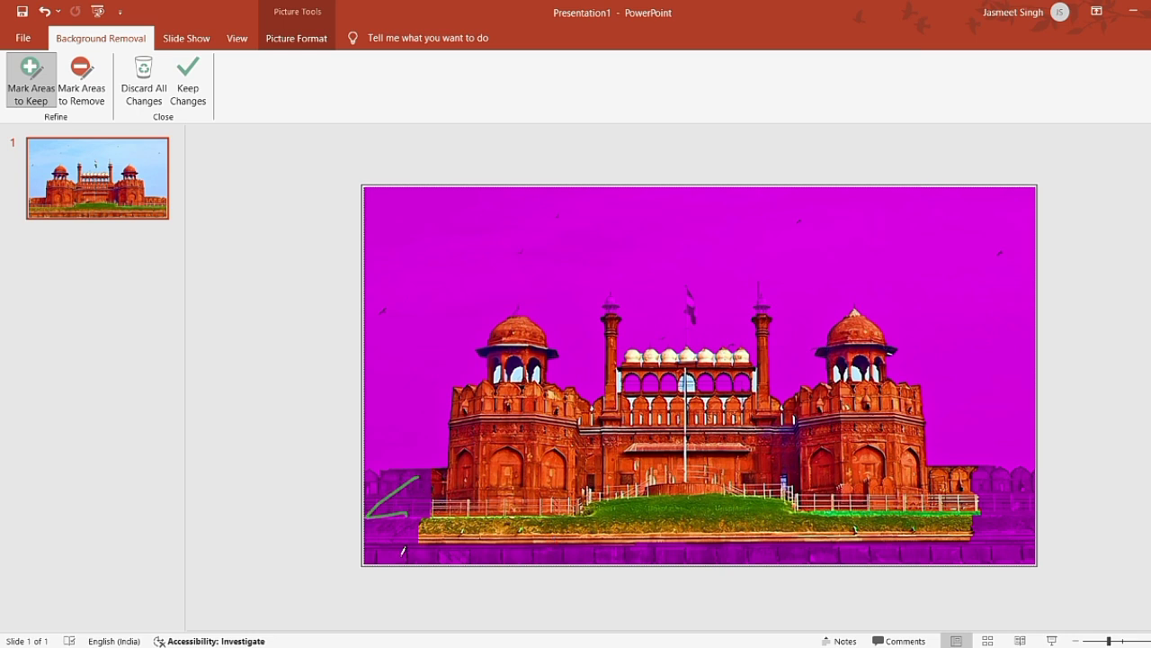
mouse_move(373, 483)
mouse_down()
mouse_move(853, 564)
mouse_move(1023, 552)
mouse_move(995, 537)
mouse_move(1011, 494)
mouse_up()
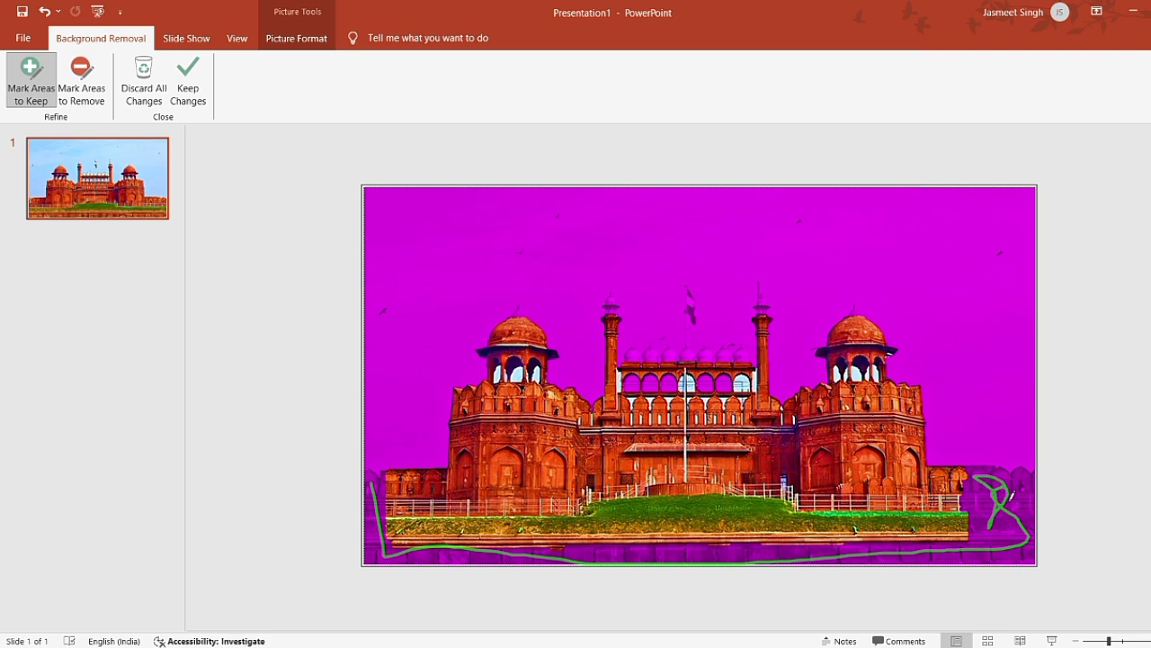
Step: Keep the left, bottom and right edge strips, both minaret tops and the flag
drag(373, 477, 380, 551)
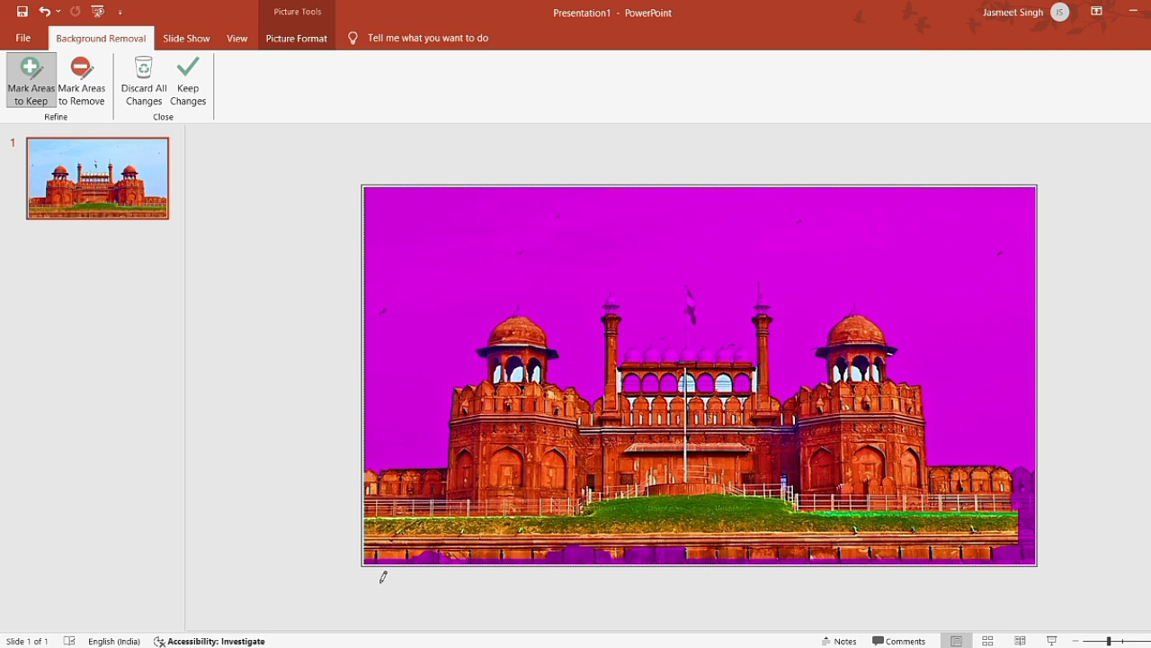
drag(382, 562, 664, 561)
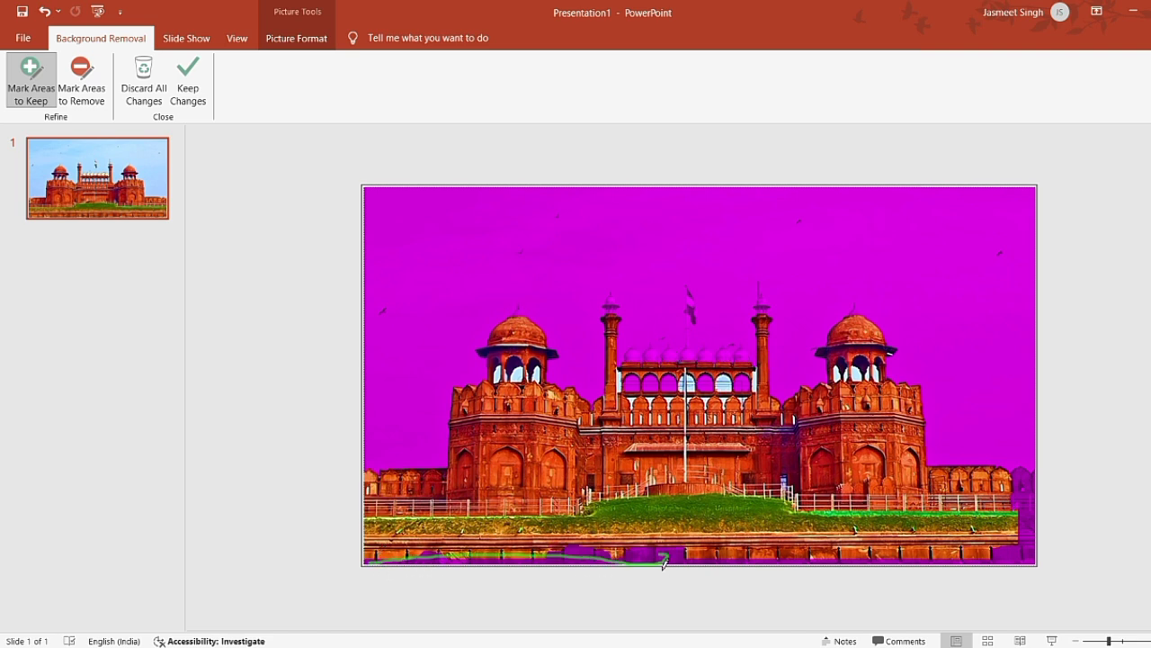
drag(1025, 556, 1023, 483)
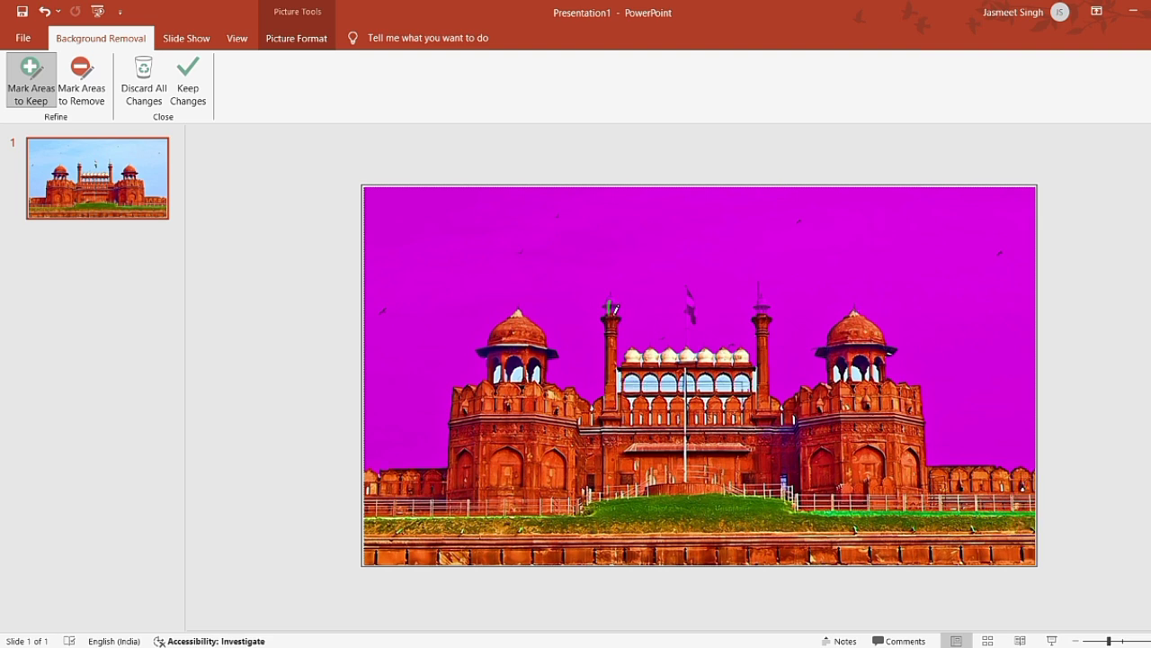
drag(689, 298, 693, 355)
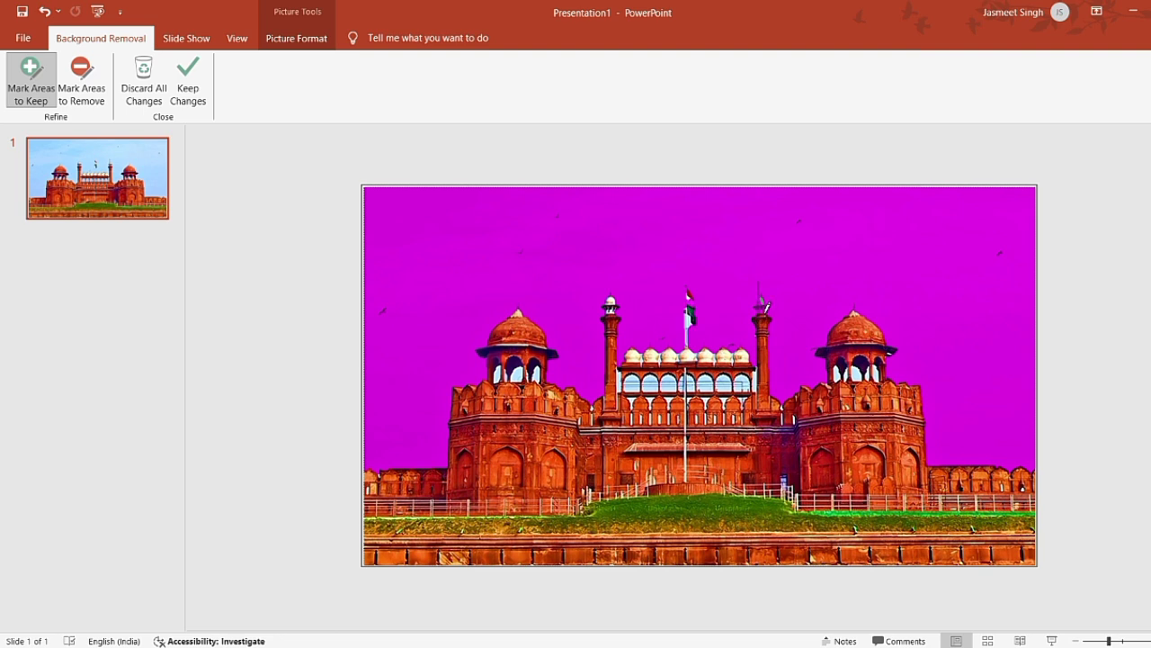
drag(764, 306, 771, 320)
drag(694, 311, 704, 321)
click(81, 79)
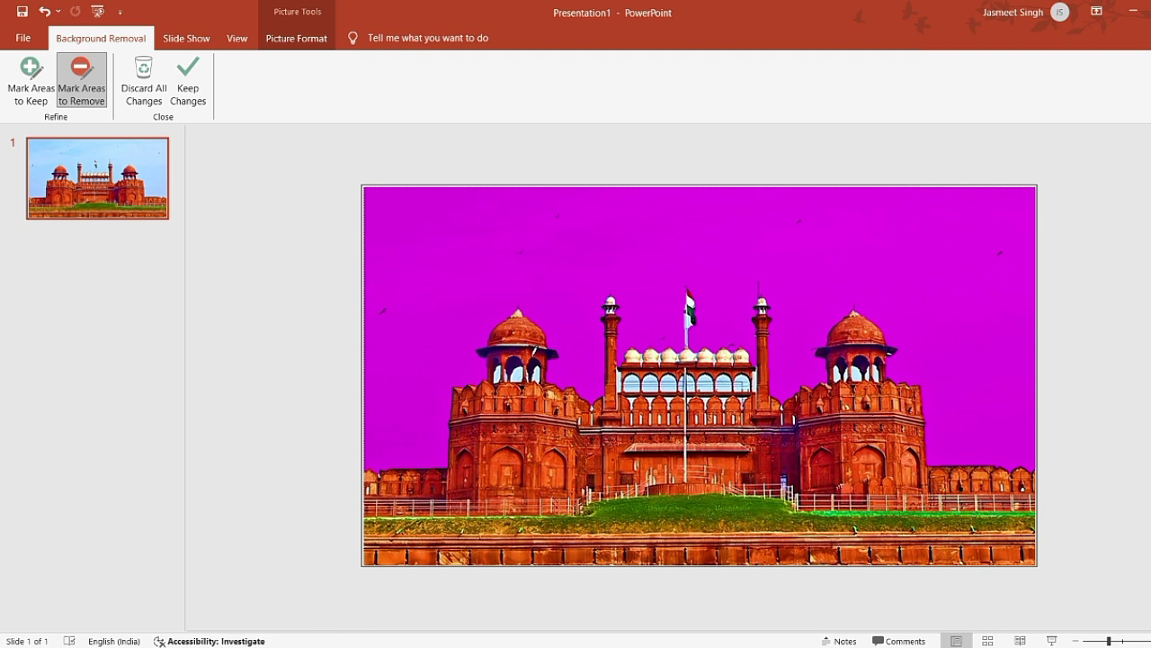
scroll(535, 353, up, 1)
scroll(501, 387, up, 1)
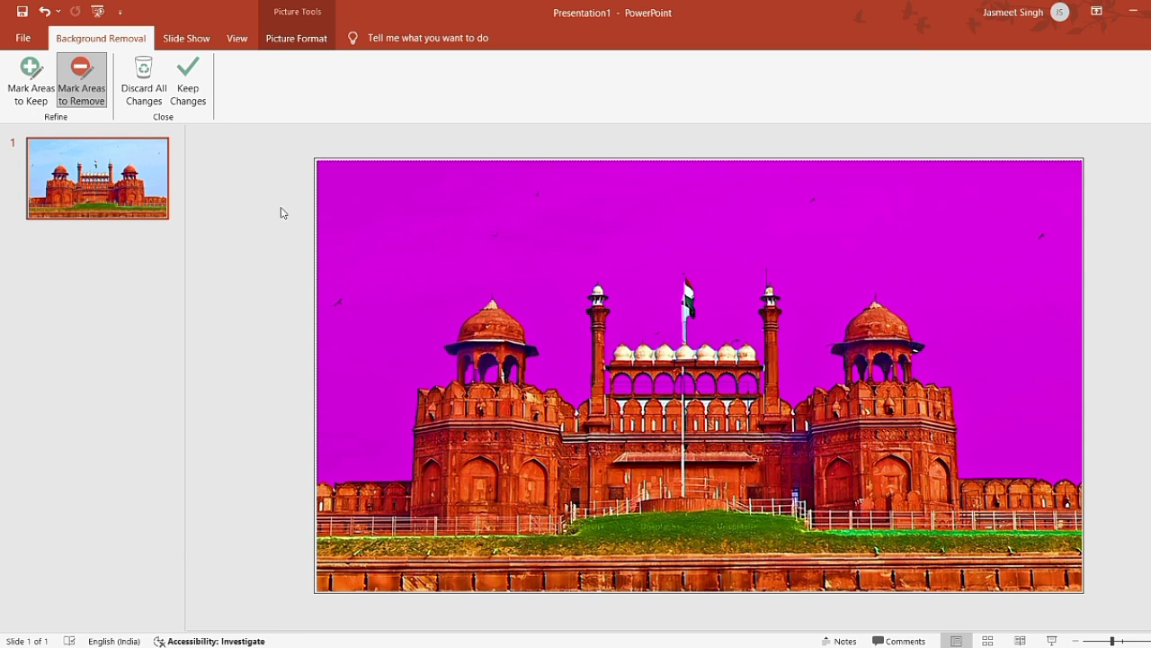
key(Escape)
key(ctrl+z)
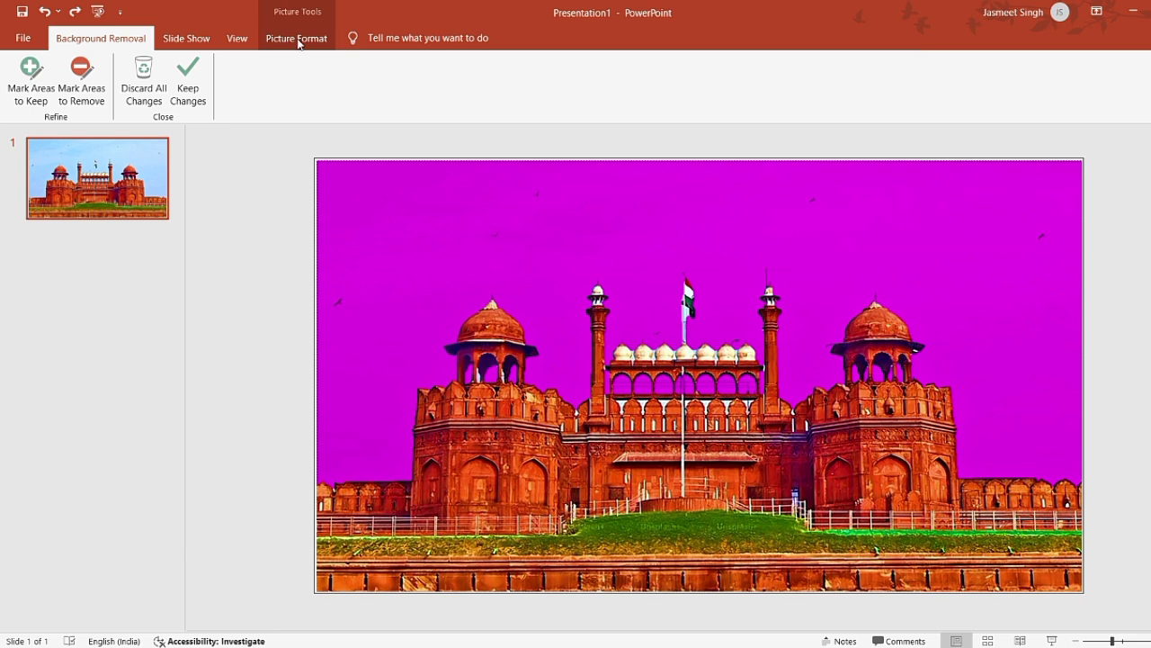
Step: Apply the background removal and align the sky-free fort cut-out exactly over the original photo
click(187, 83)
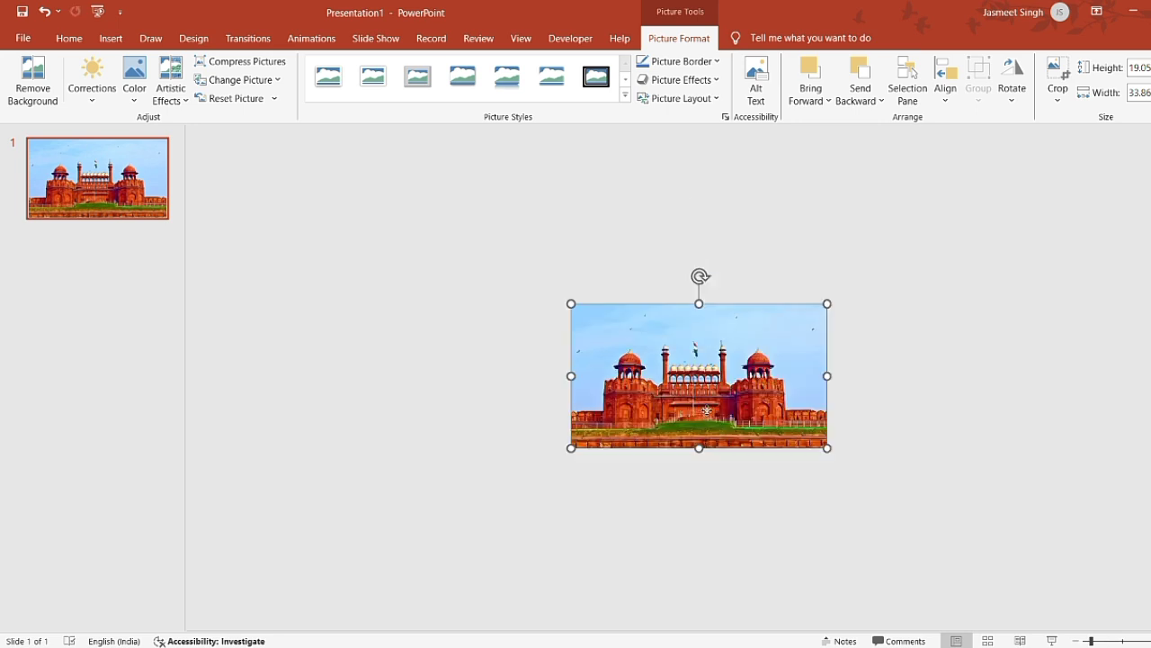
drag(706, 413, 977, 413)
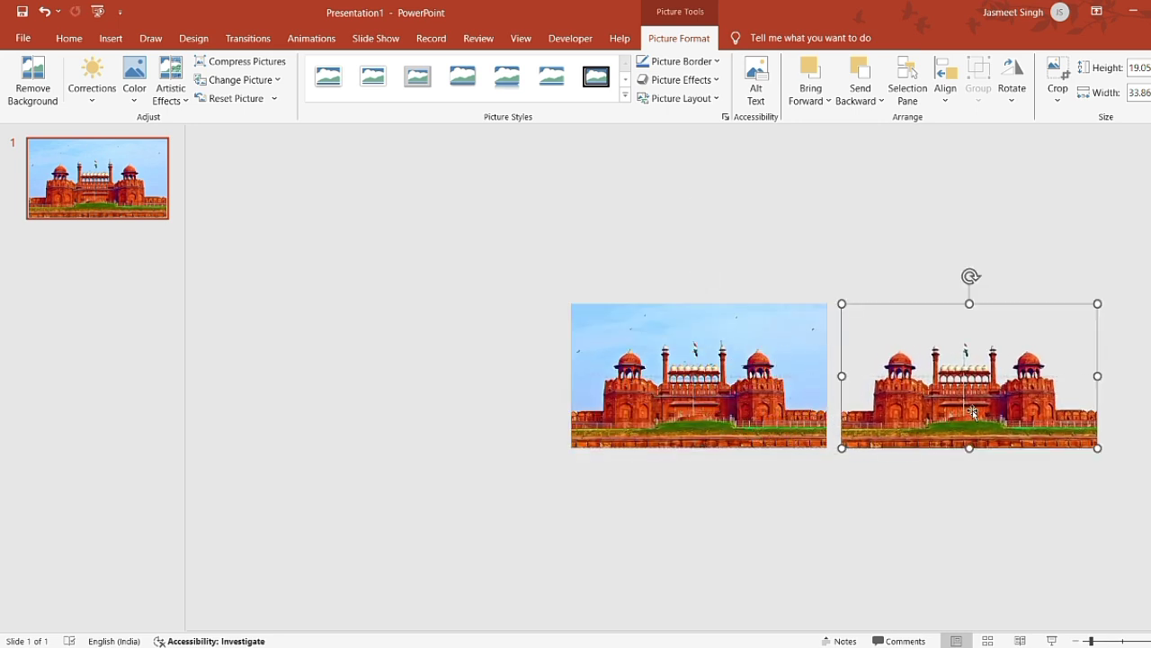
click(1058, 274)
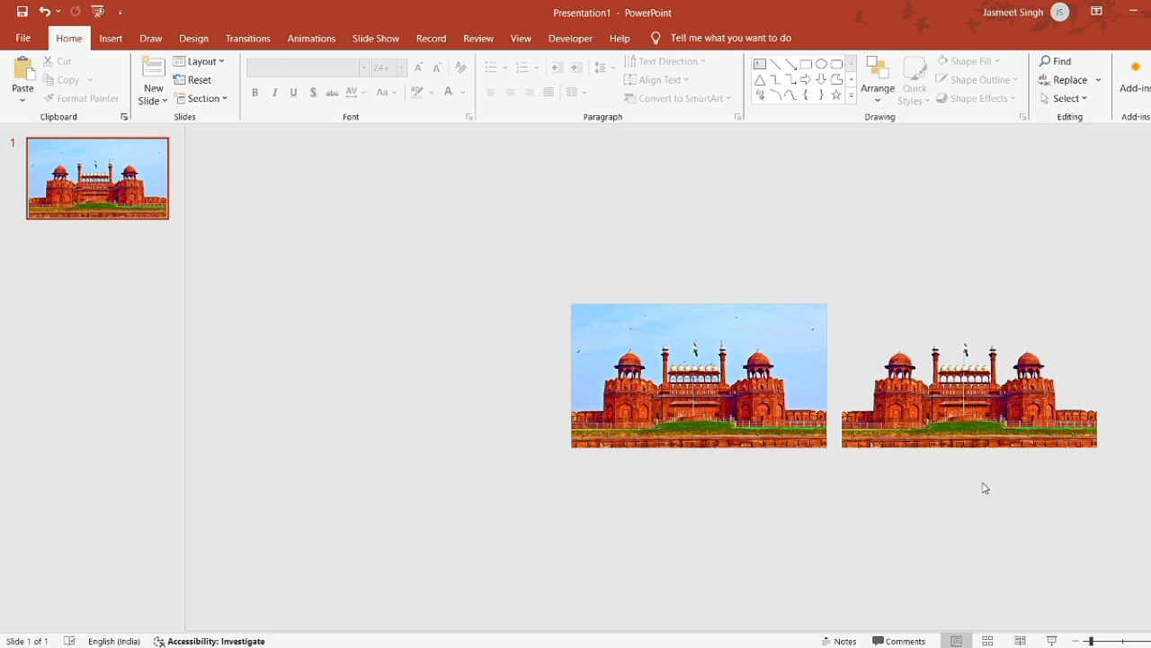
drag(991, 435, 724, 435)
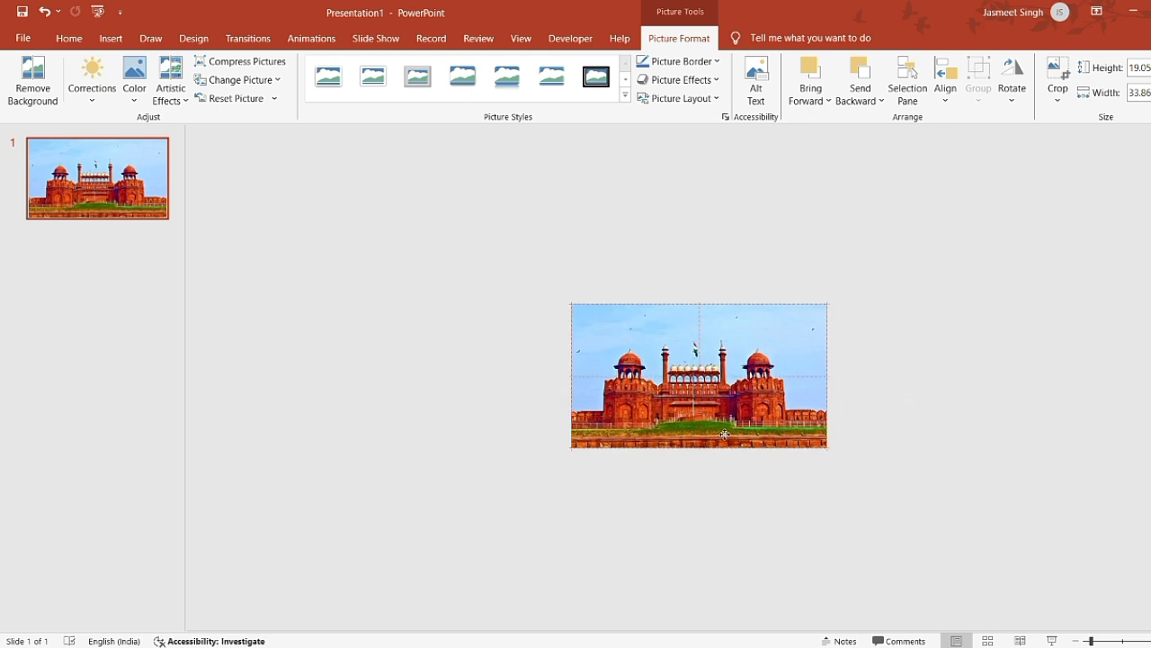
ctrl+scroll(754, 288, up, 5)
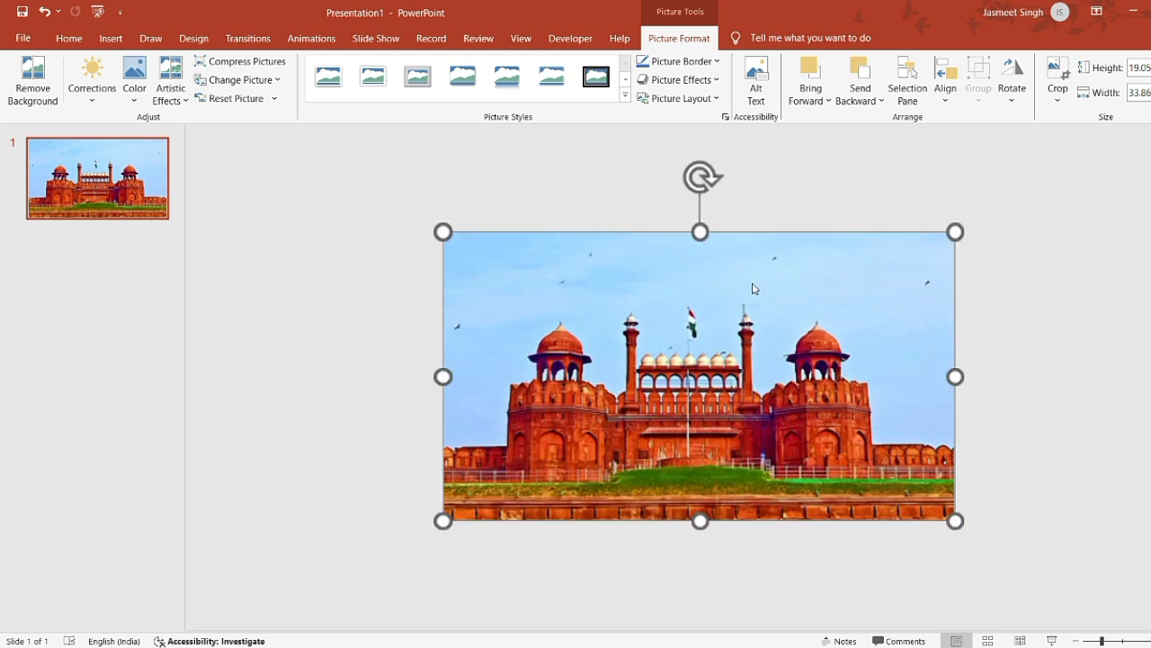
ctrl+scroll(754, 288, up, 2)
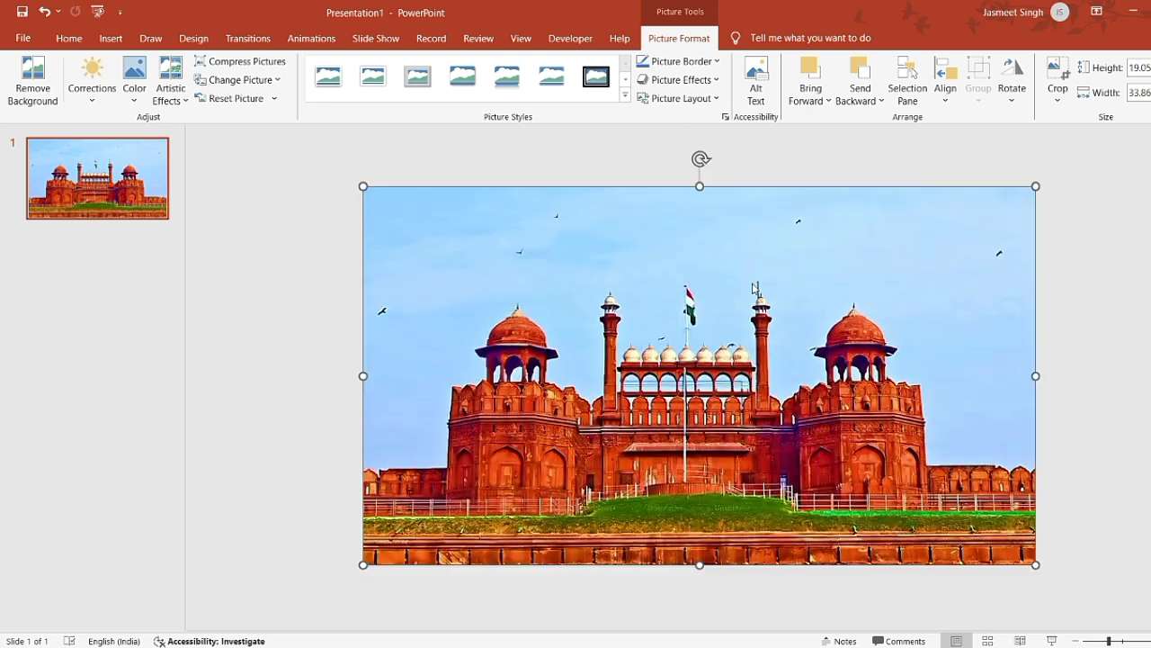
click(857, 181)
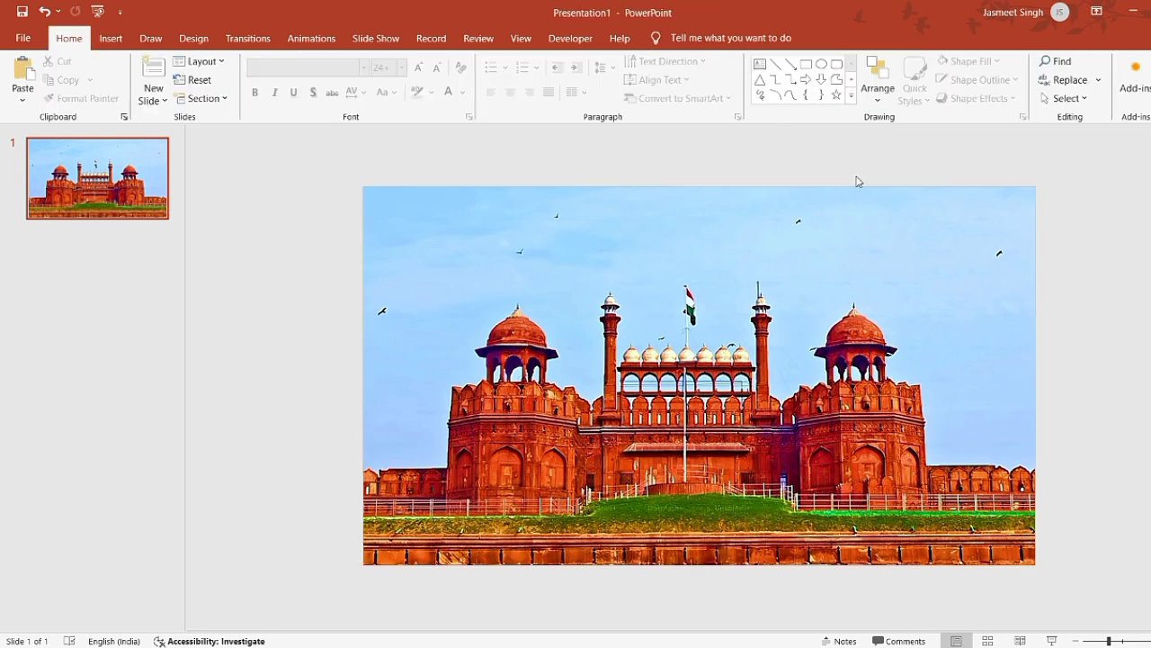
Step: Draw a text box in the sky above the fort and format it Aptos, 200 pt, bold
click(762, 66)
drag(576, 202, 806, 291)
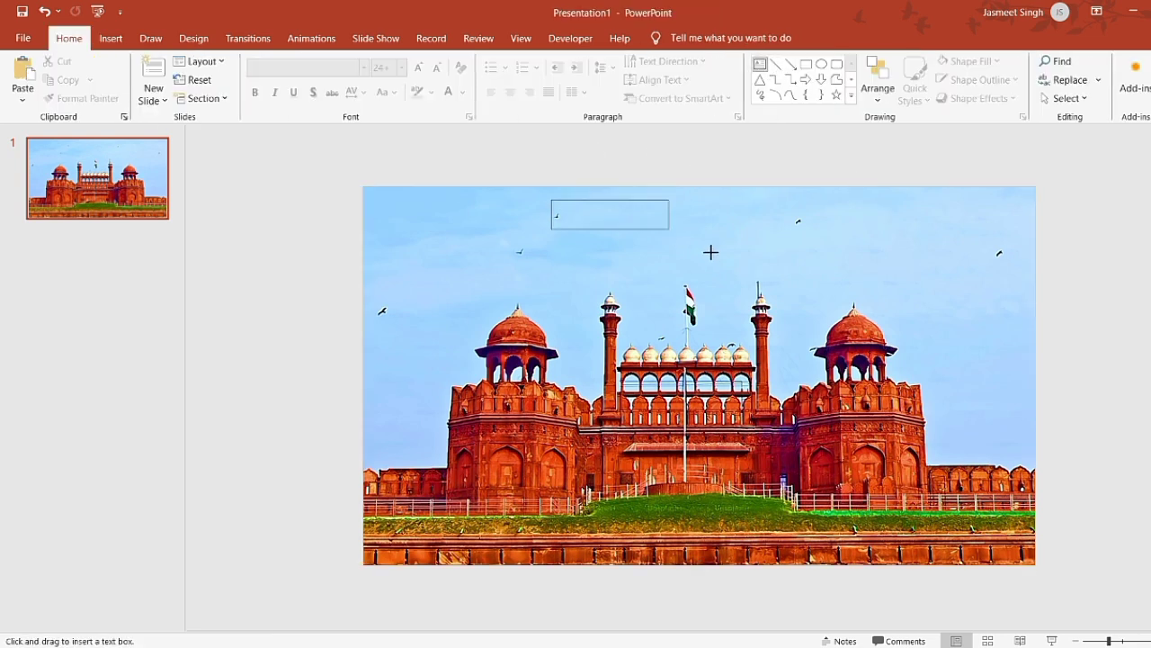
click(328, 72)
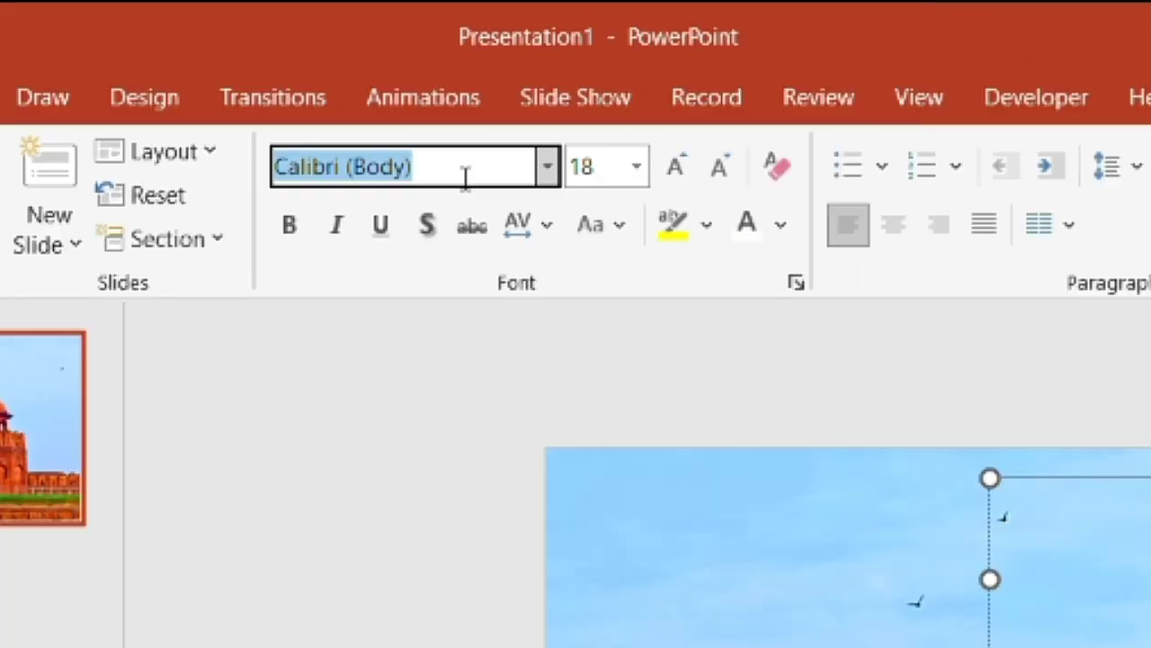
text(Ap)
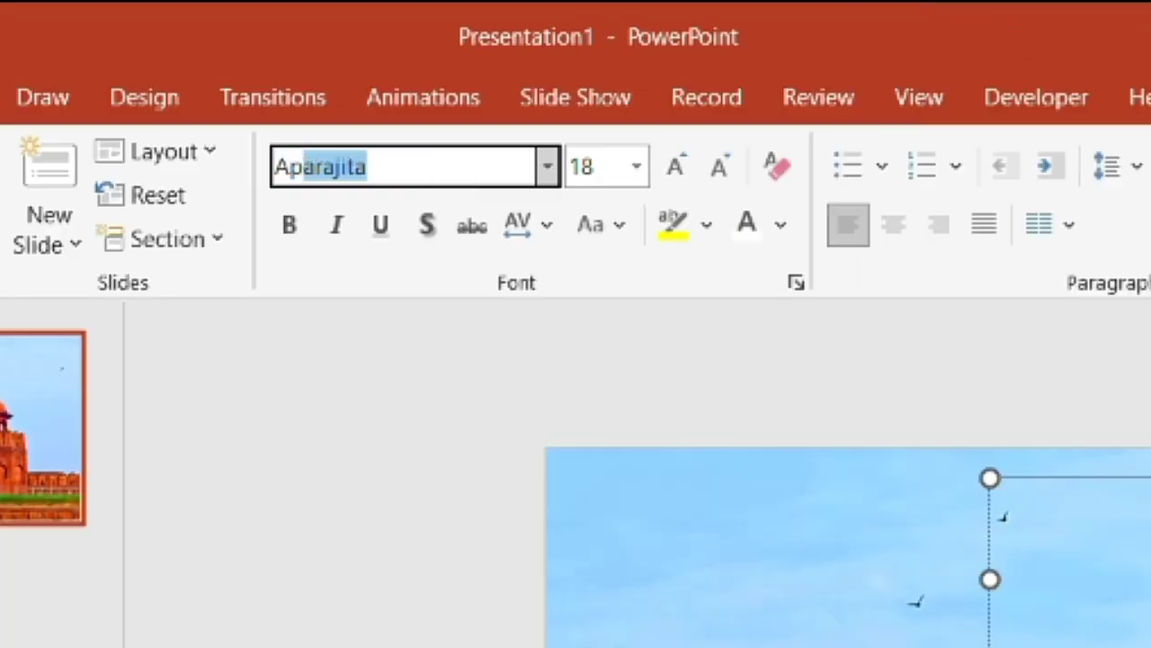
text(tos)
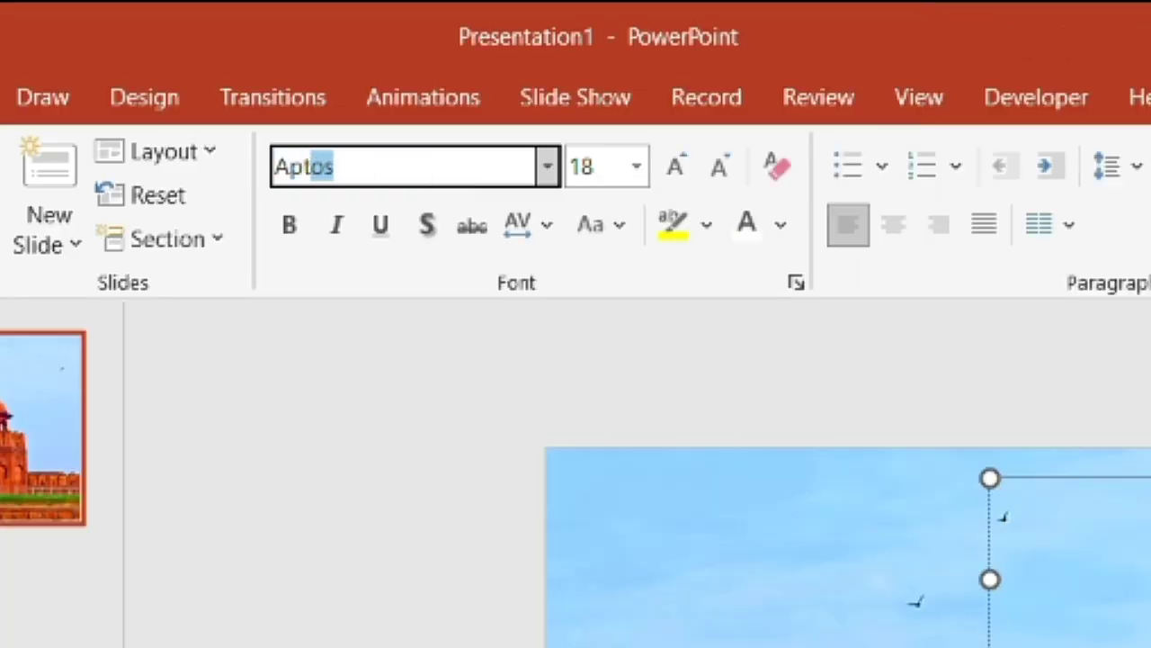
key(Return)
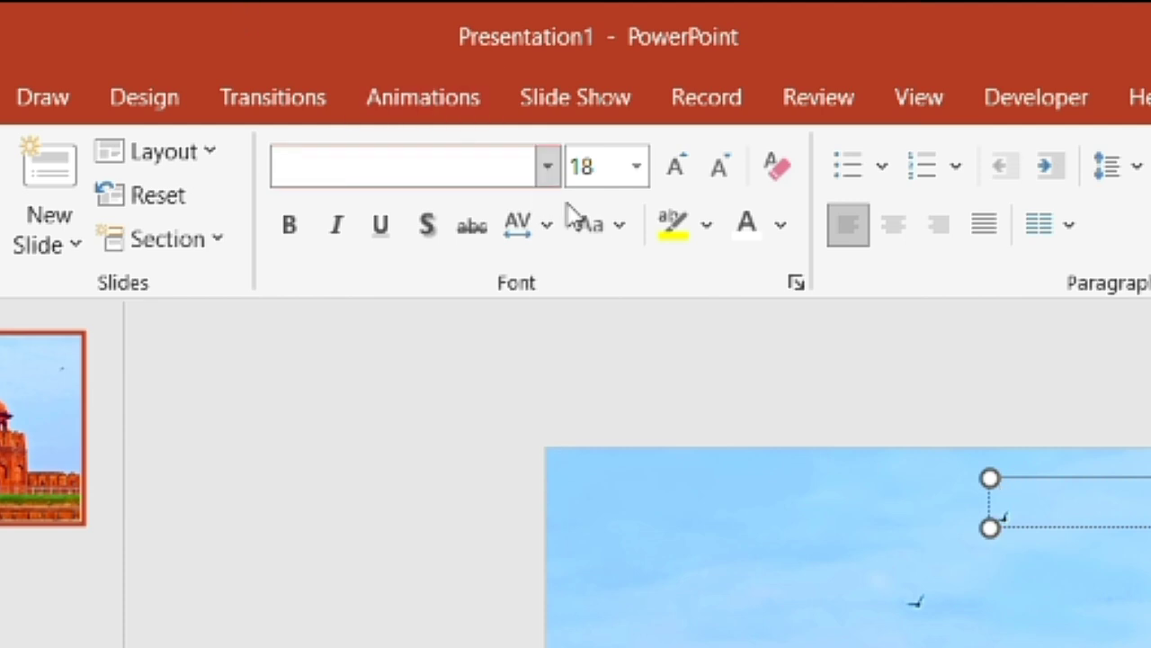
click(604, 185)
text(200)
key(Return)
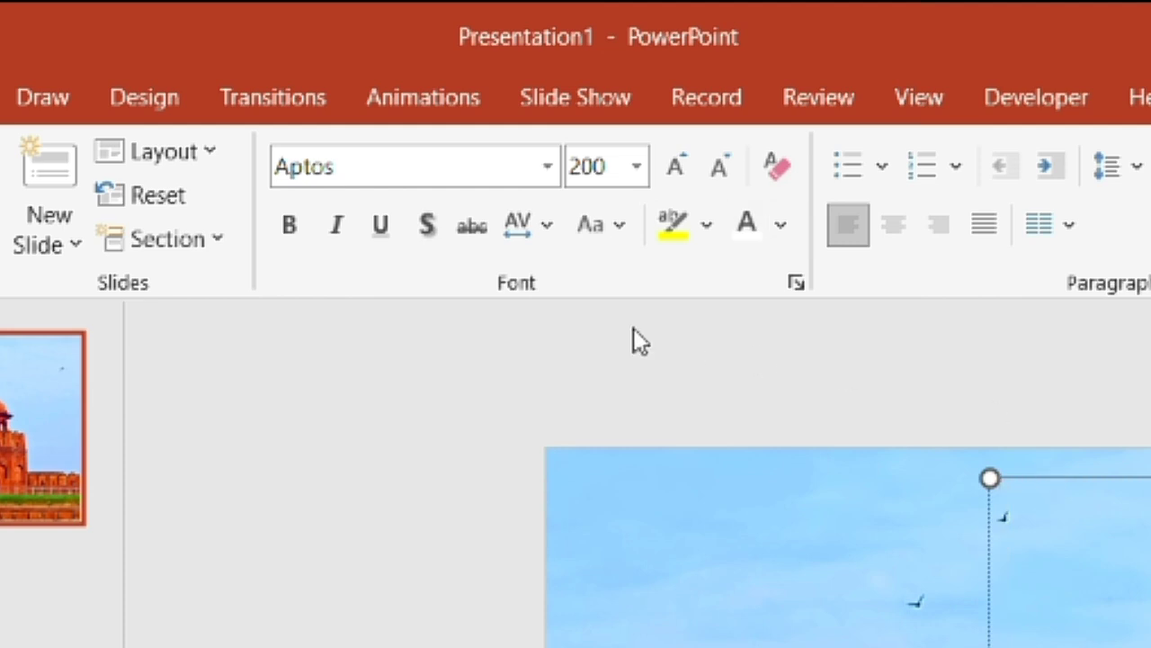
click(289, 231)
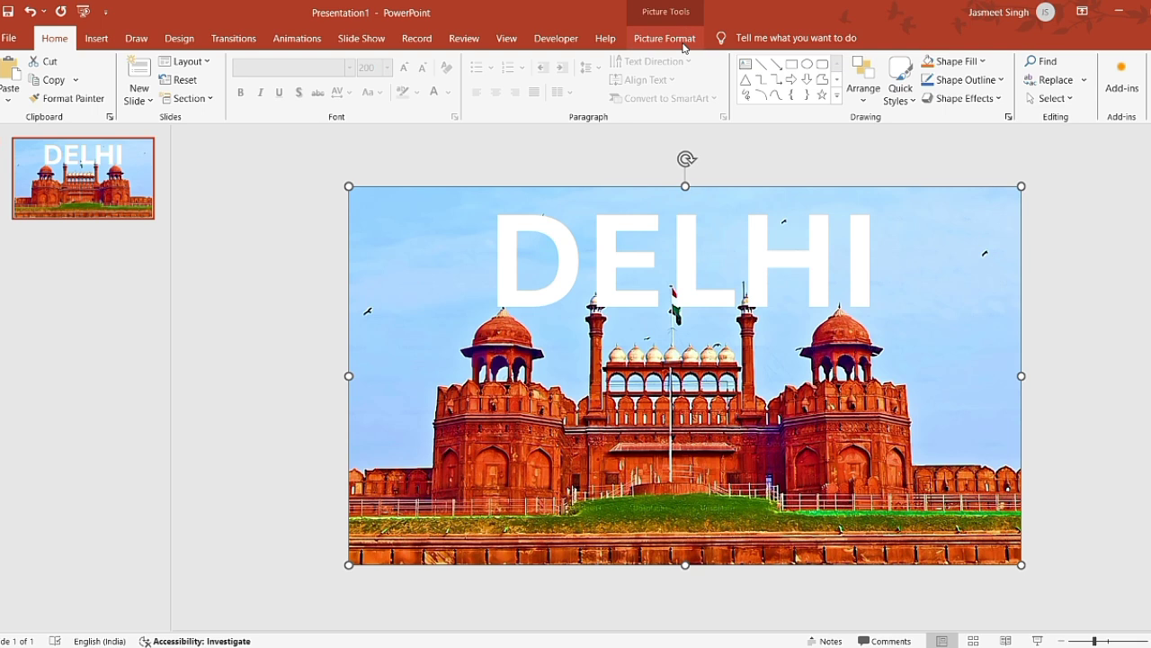
click(666, 38)
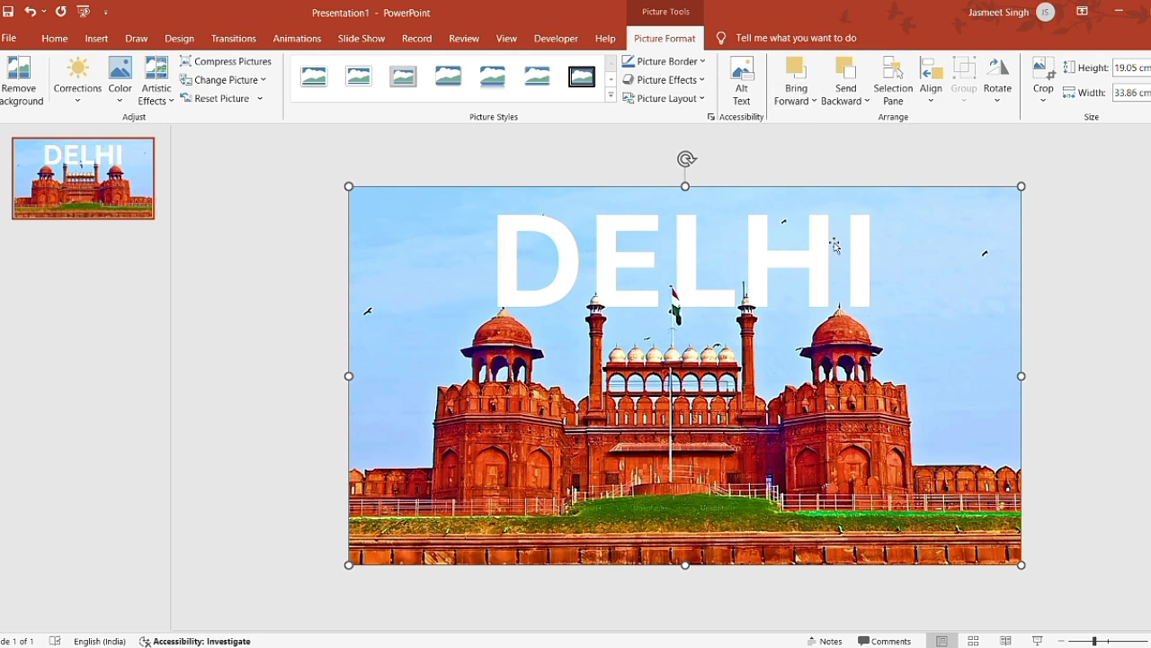
Step: Slide the DELHI title down behind the fort's towers, then select the first slide
mouse_move(428, 149)
mouse_down()
mouse_move(877, 398)
mouse_move(913, 370)
mouse_up()
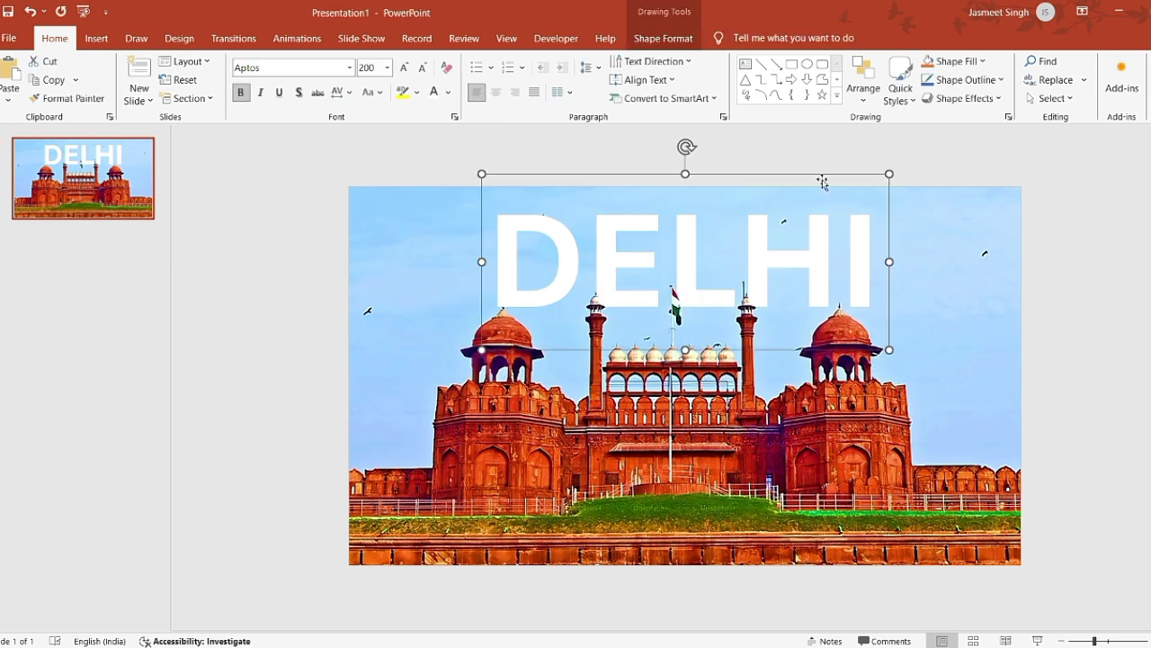
drag(822, 182, 829, 405)
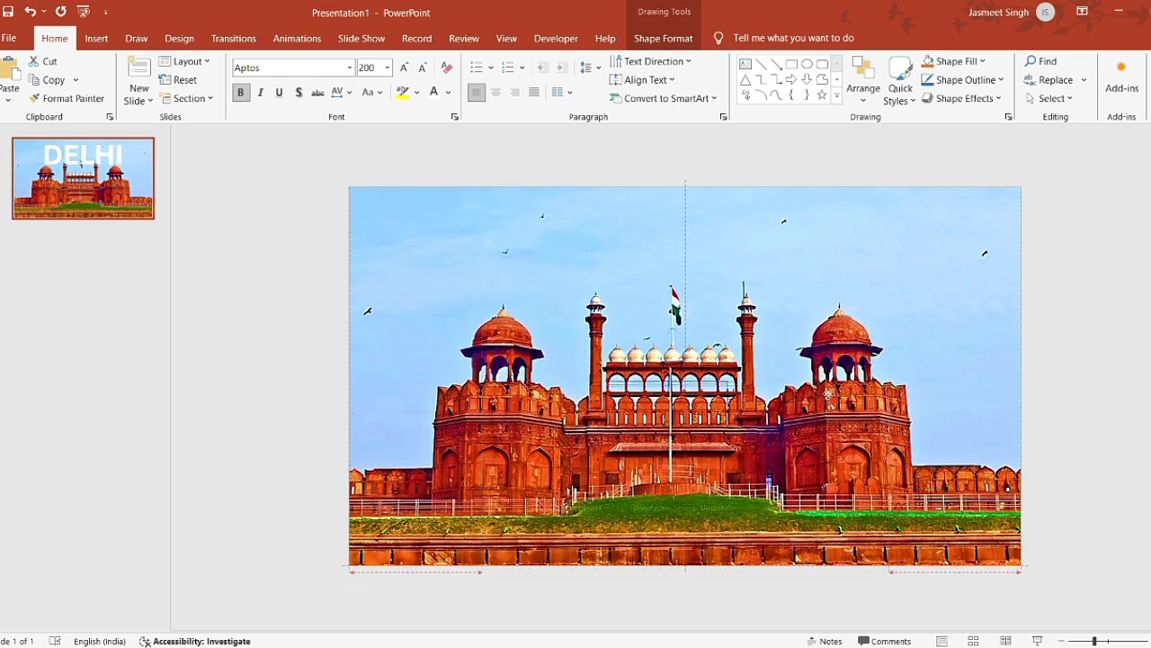
drag(830, 405, 826, 372)
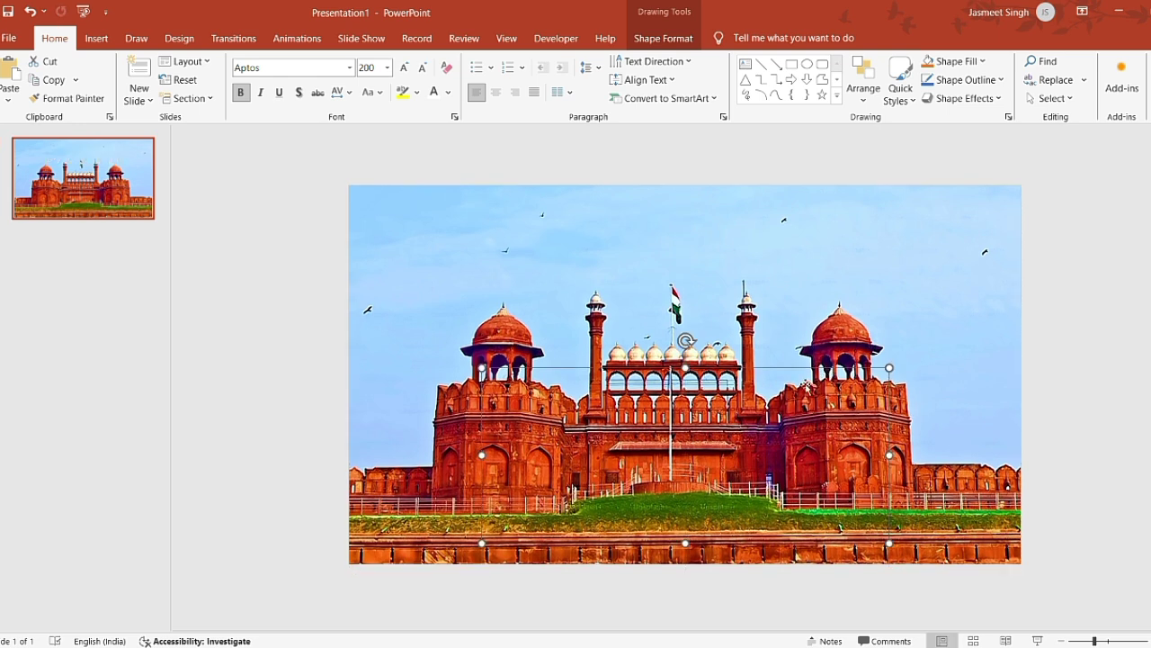
click(1047, 220)
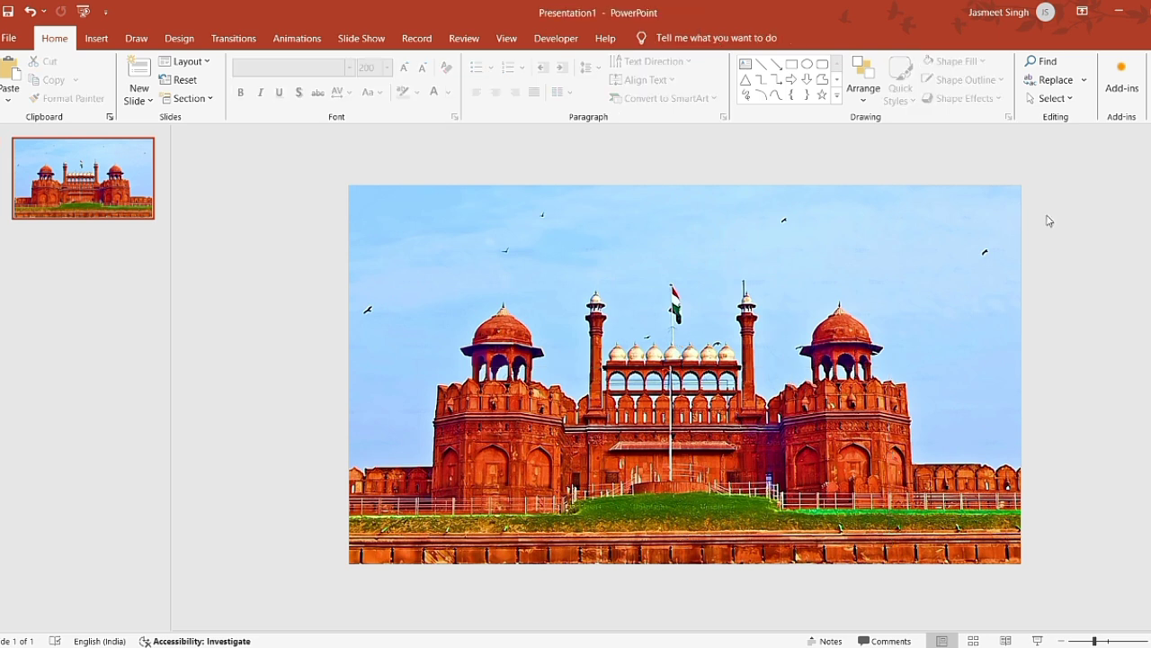
click(113, 202)
Step: Duplicate the first slide and move the hidden DELHI title up to the photo's top
key(ctrl+v)
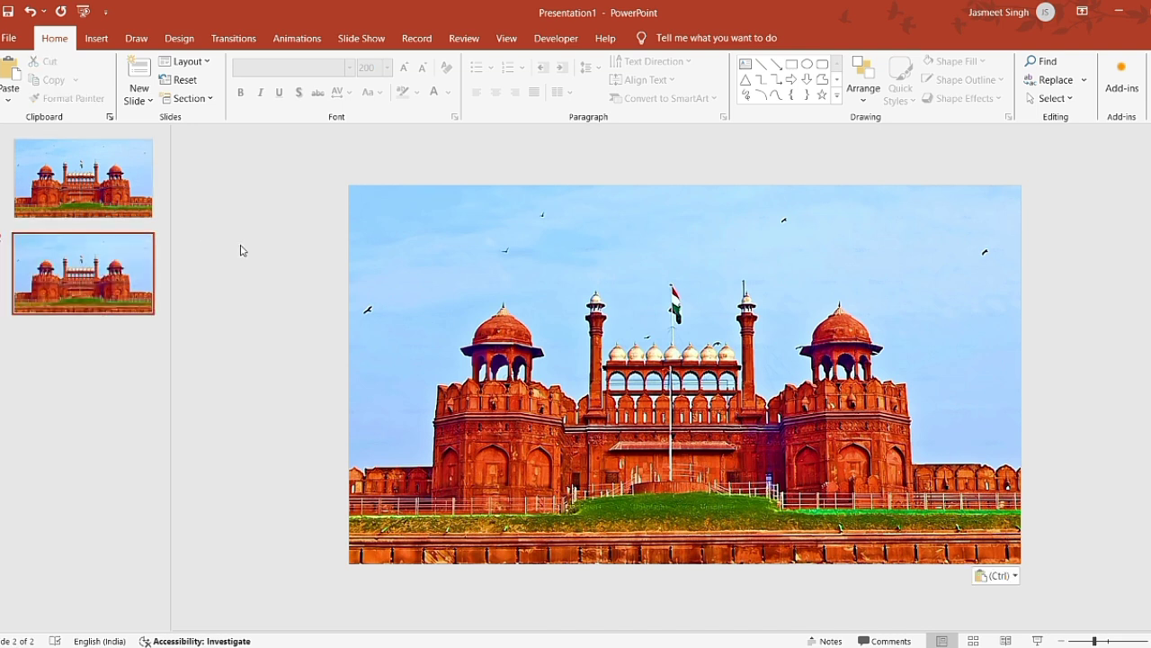
ctrl+scroll(782, 409, down, 2)
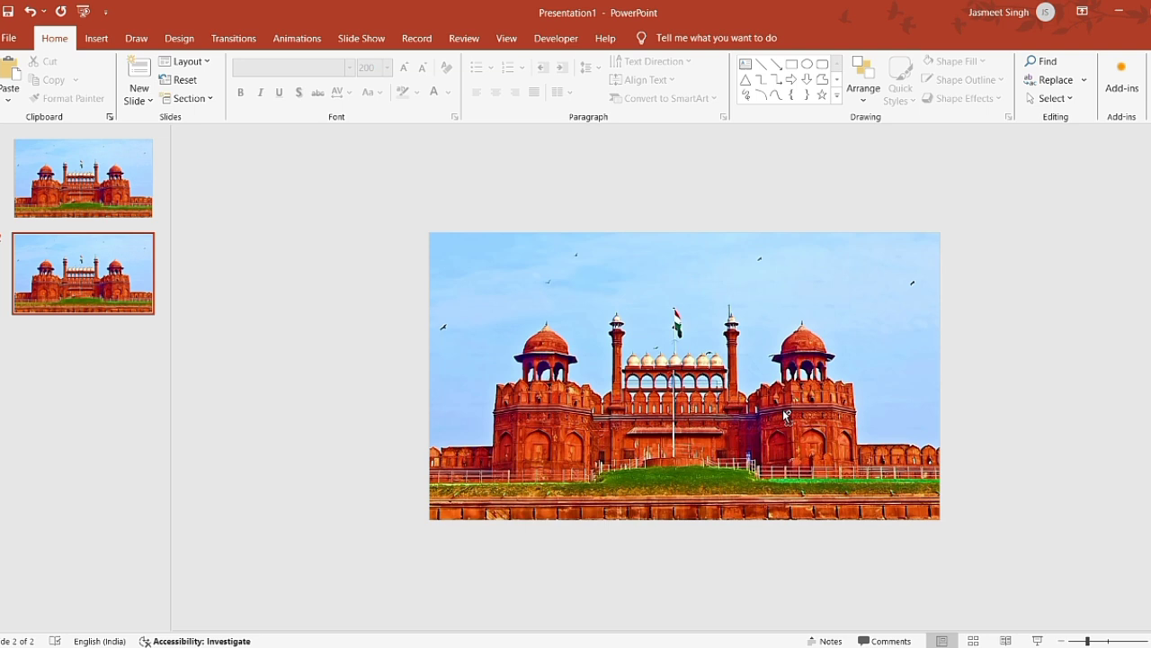
click(782, 414)
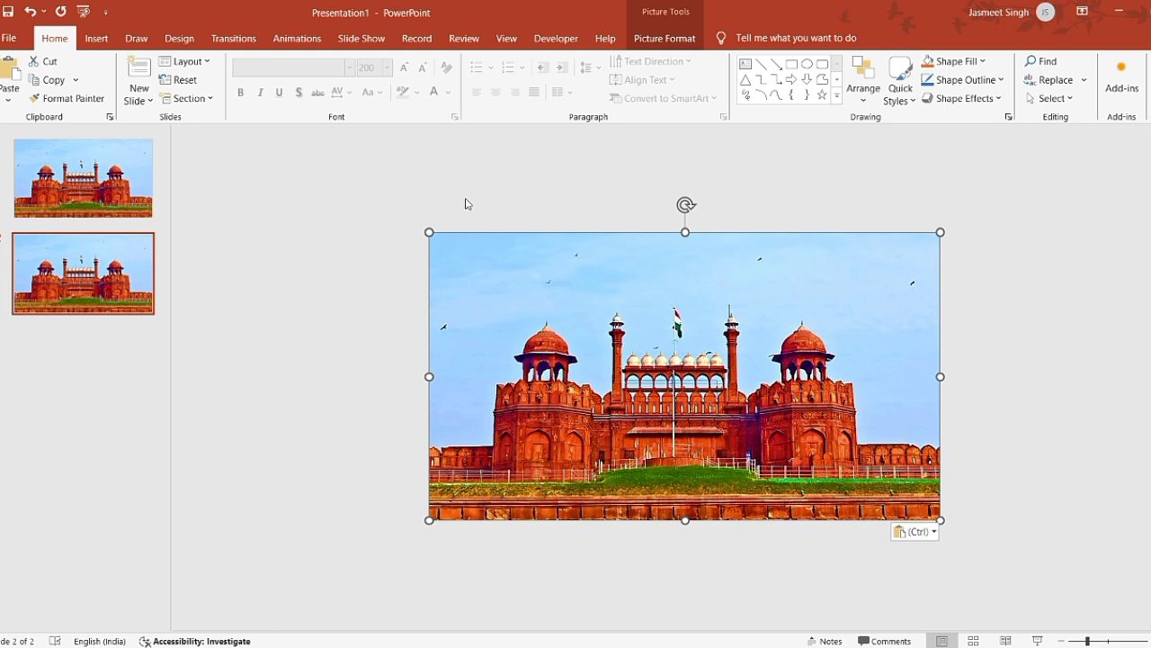
mouse_move(455, 192)
mouse_down()
mouse_move(868, 581)
mouse_move(887, 564)
mouse_up()
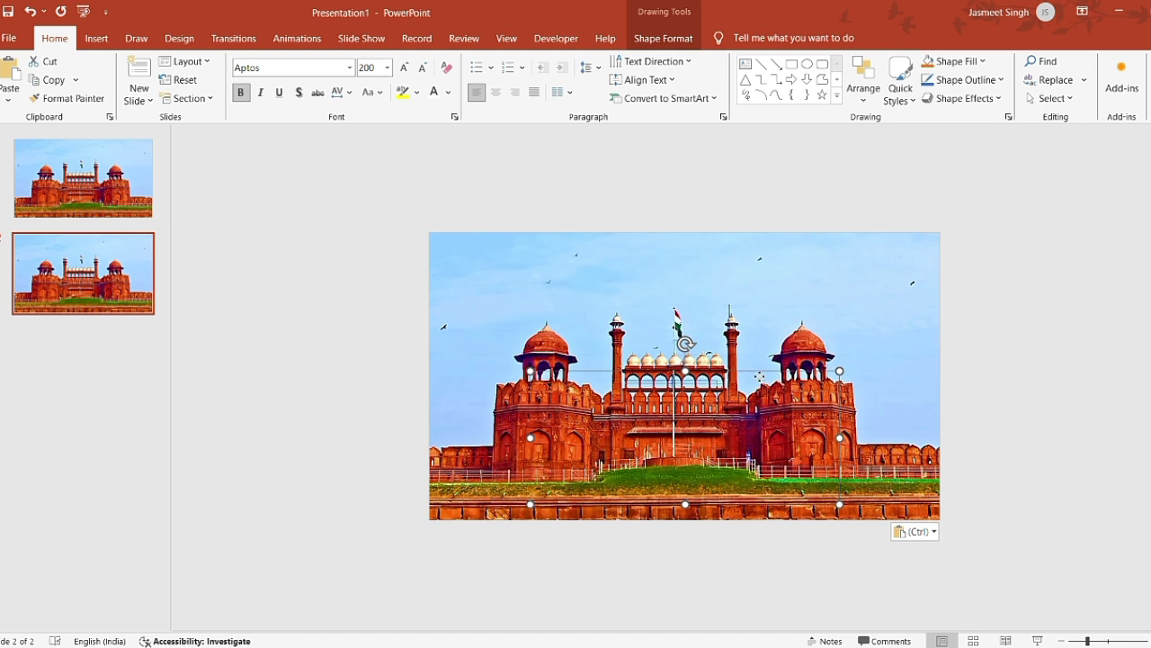
drag(760, 378, 760, 226)
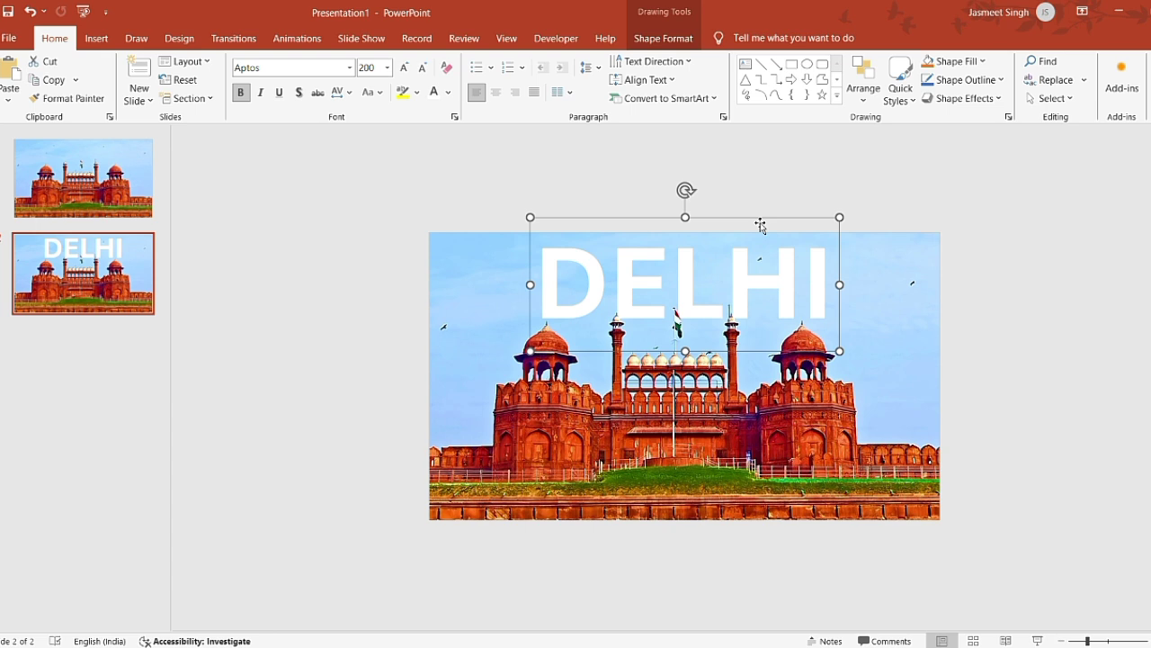
Step: Enlarge the Red Fort photo up and to the right, then shift it left into place
mouse_move(420, 227)
mouse_down()
mouse_move(951, 478)
mouse_move(965, 541)
mouse_up()
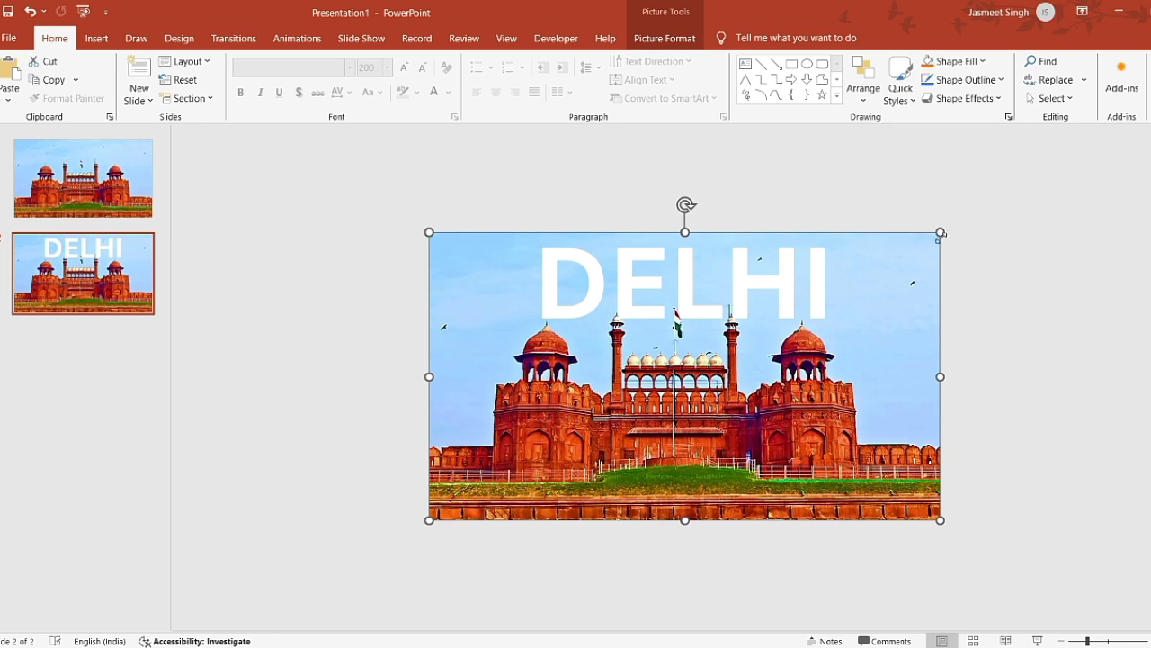
drag(940, 233, 982, 212)
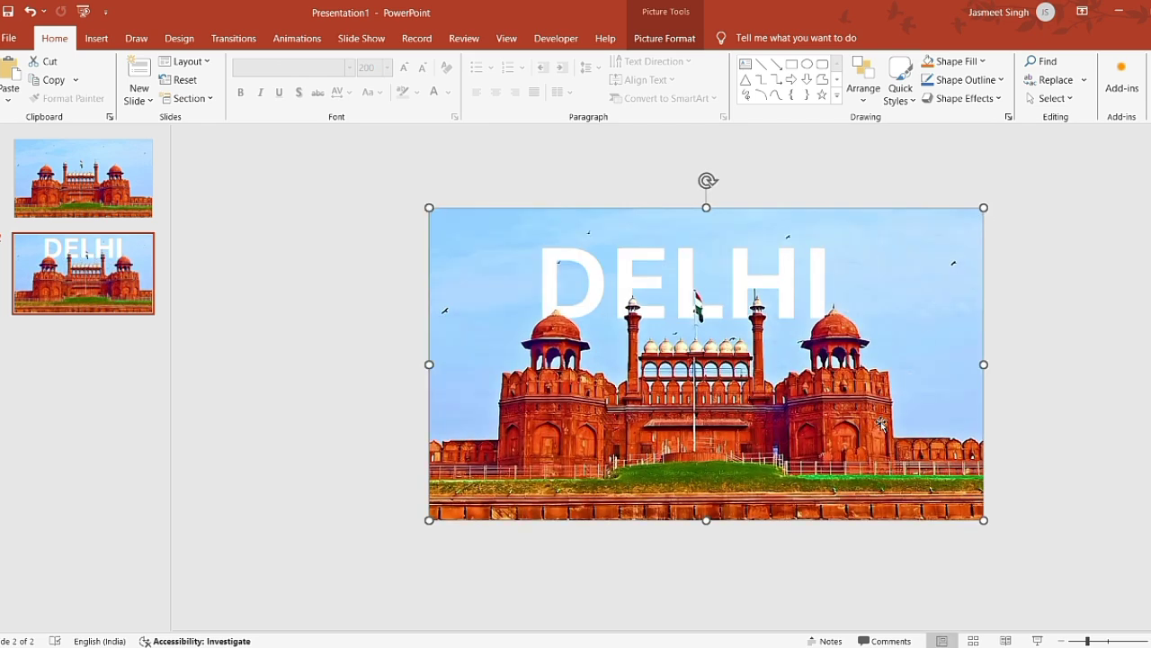
mouse_move(882, 423)
mouse_down()
mouse_move(860, 422)
mouse_move(861, 451)
mouse_move(857, 426)
mouse_up()
mouse_move(898, 284)
mouse_down()
mouse_move(944, 292)
mouse_move(896, 287)
mouse_up()
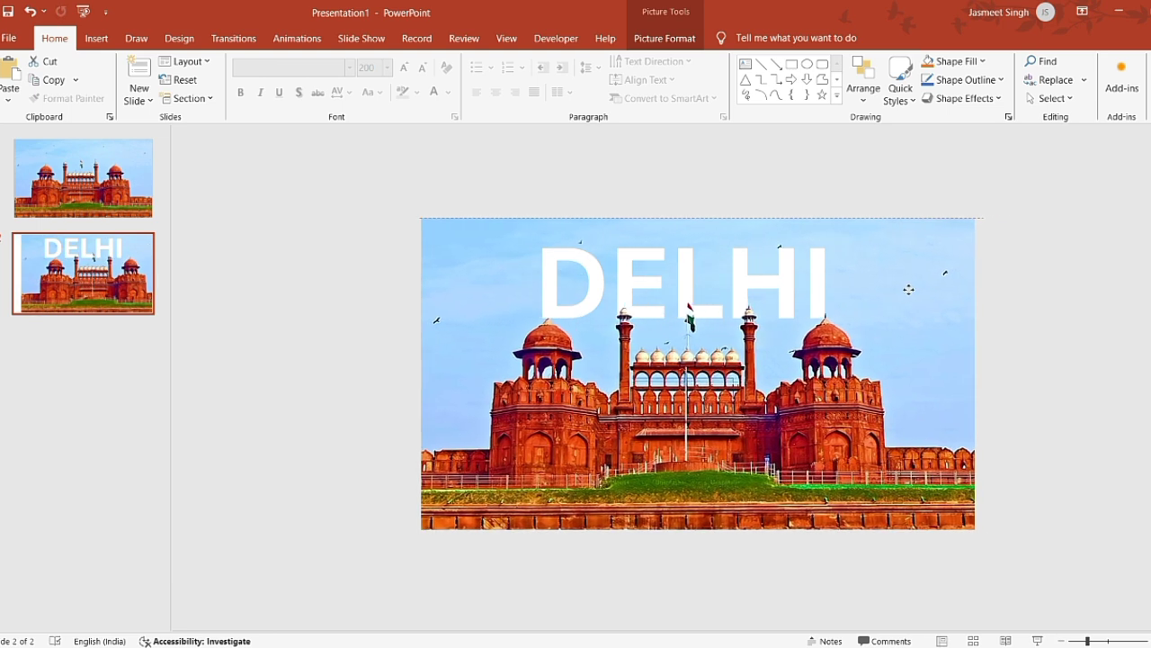
Step: Nudge the fort photo slightly down and fine-tune the DELHI title's position
click(894, 193)
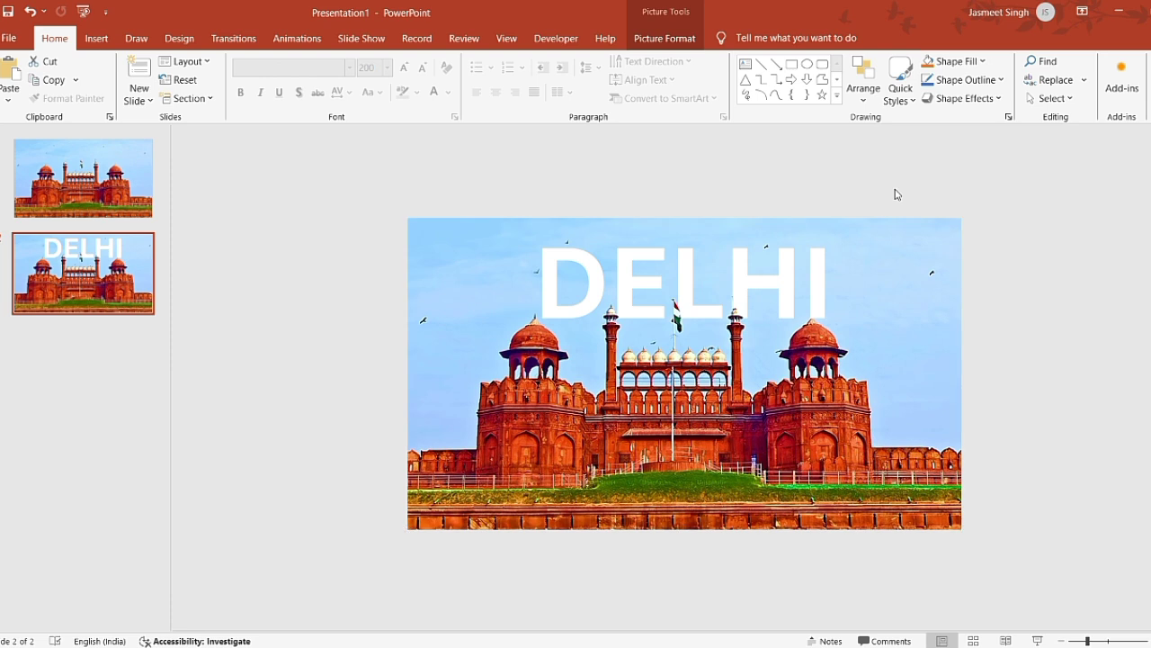
click(854, 401)
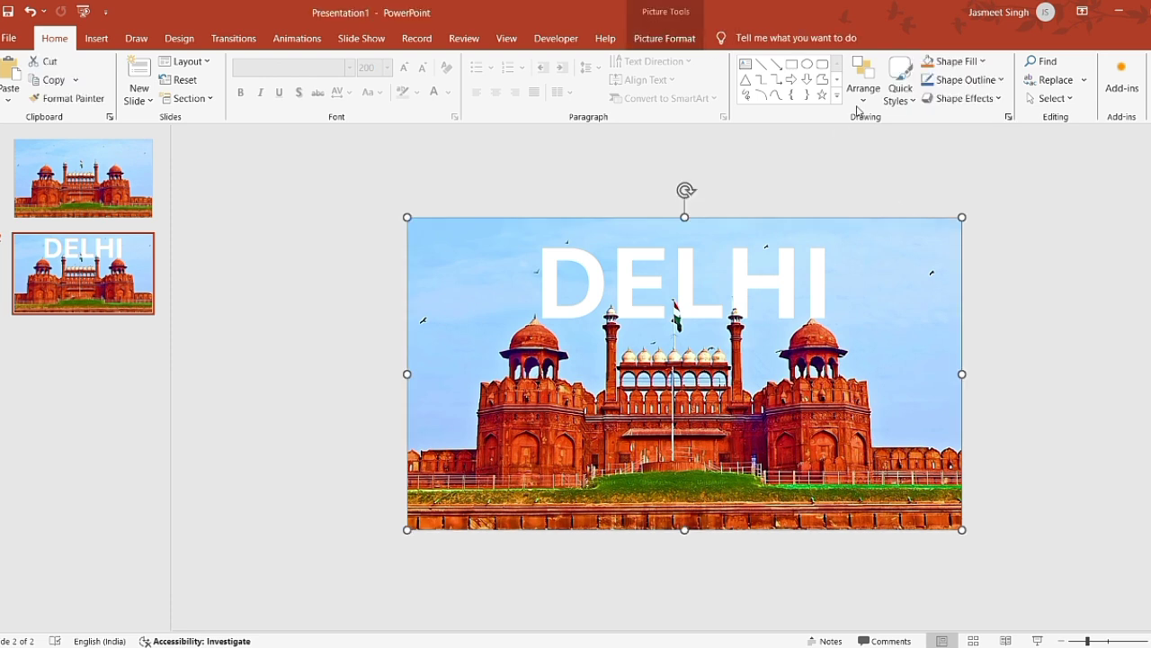
key(Down)
click(930, 183)
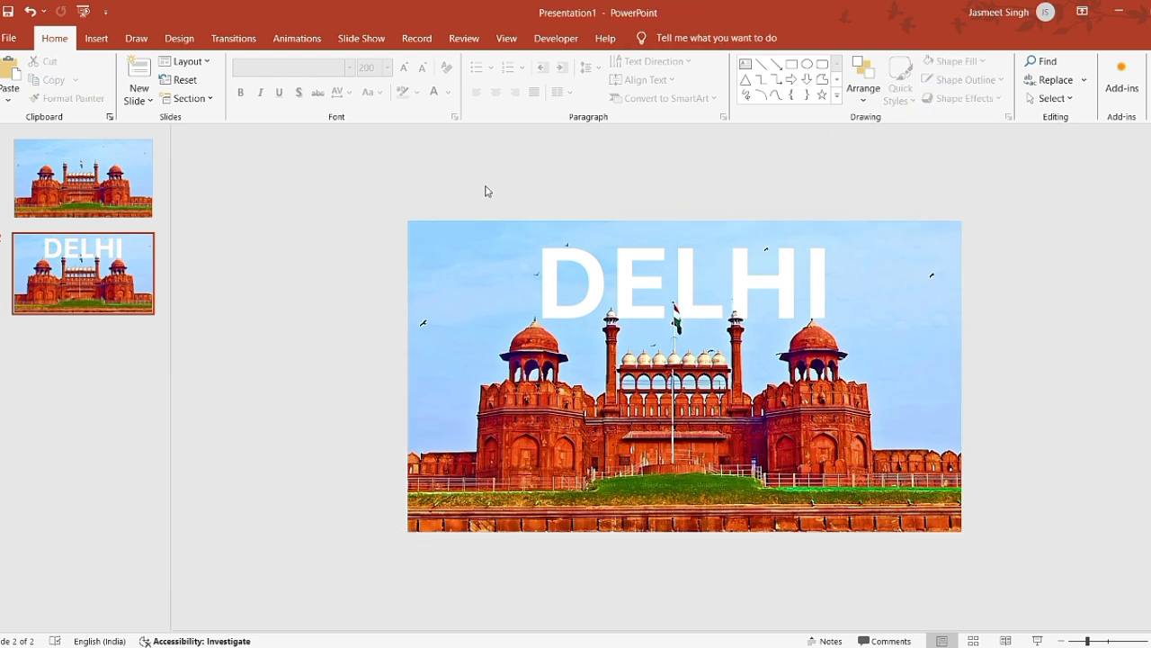
drag(486, 187, 928, 390)
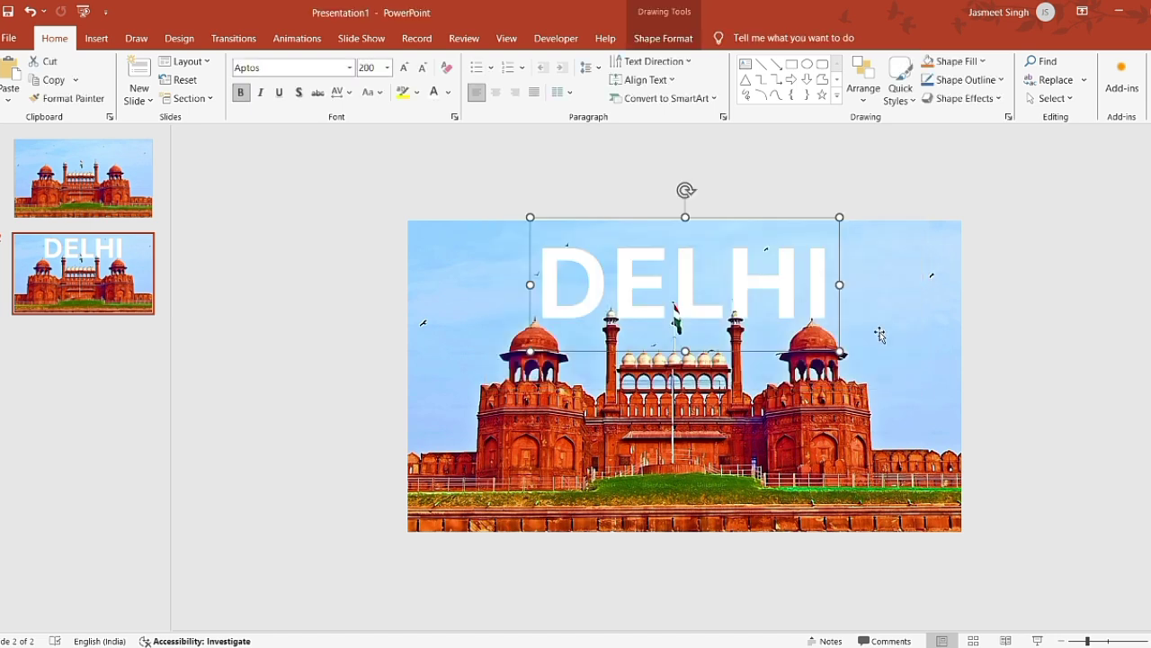
drag(844, 247, 842, 245)
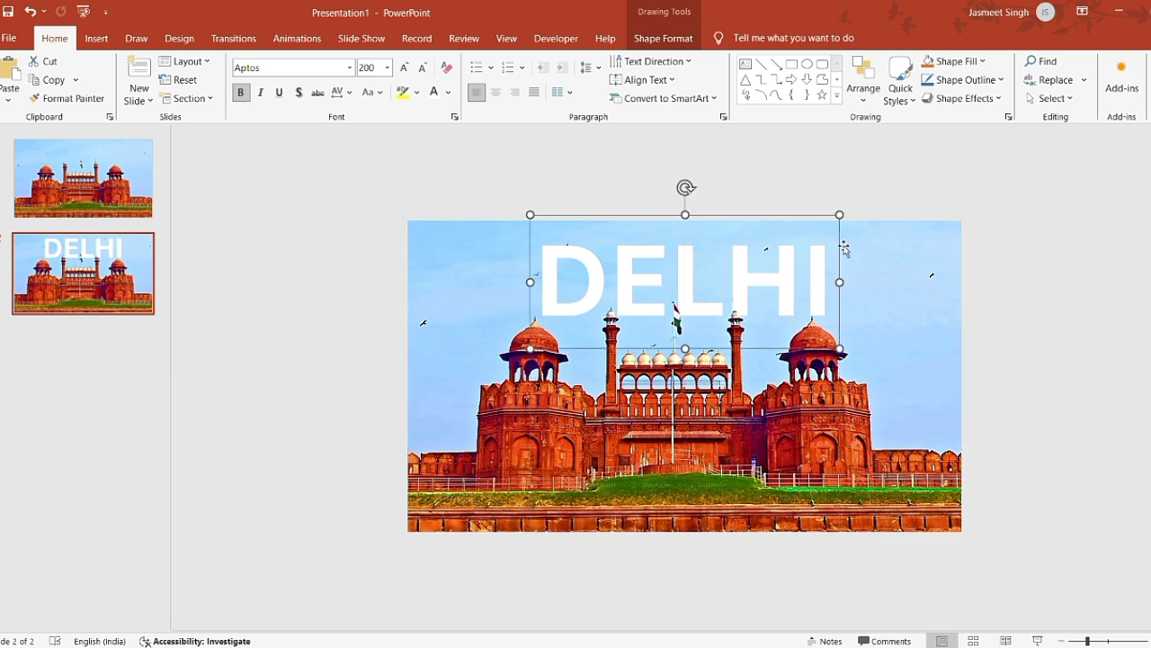
click(814, 179)
Step: Enlarge the Red Fort photo outward from its top-left and bottom-right corners
mouse_move(391, 219)
mouse_down()
mouse_move(1108, 480)
mouse_move(1014, 558)
mouse_up()
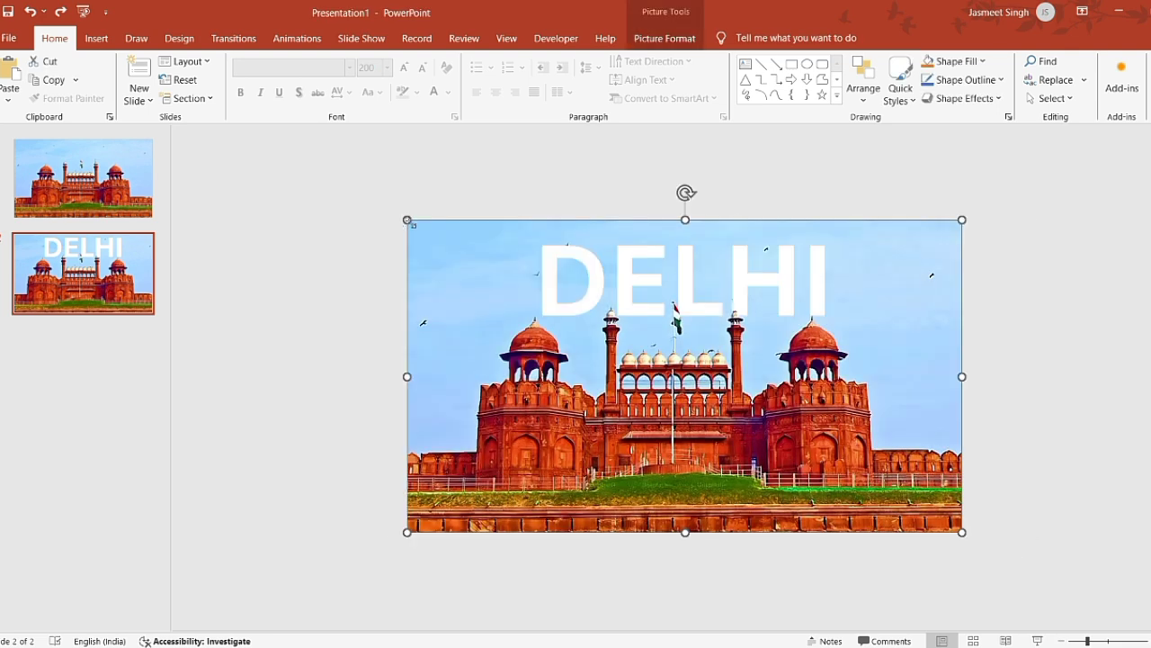
drag(415, 228, 401, 221)
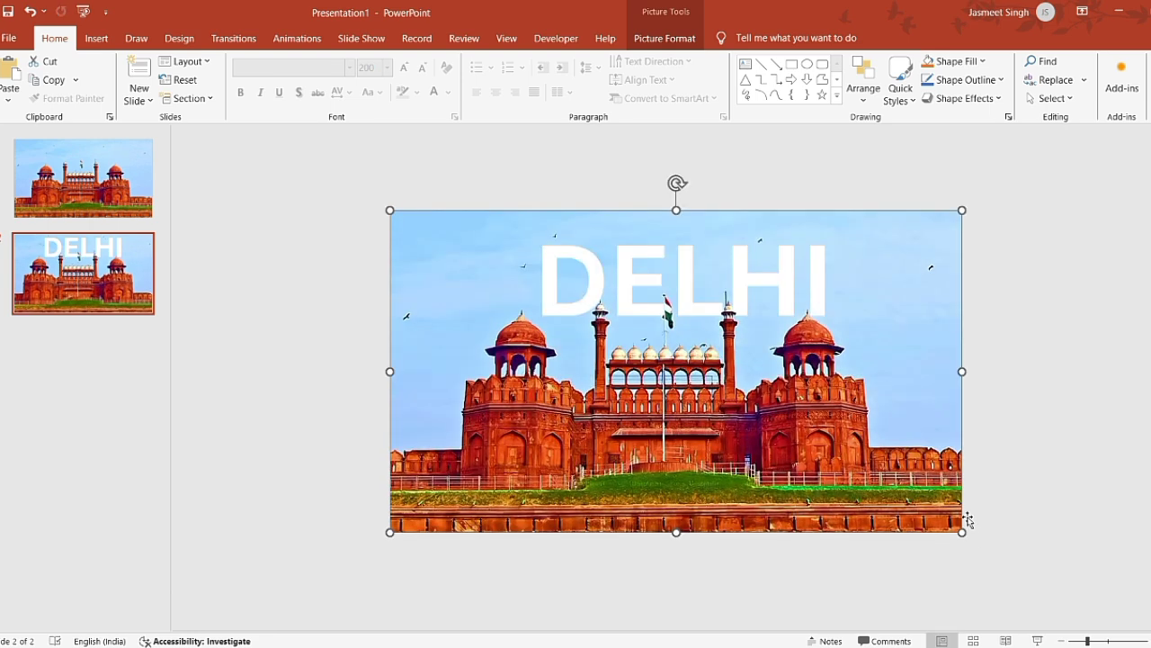
drag(963, 534, 978, 540)
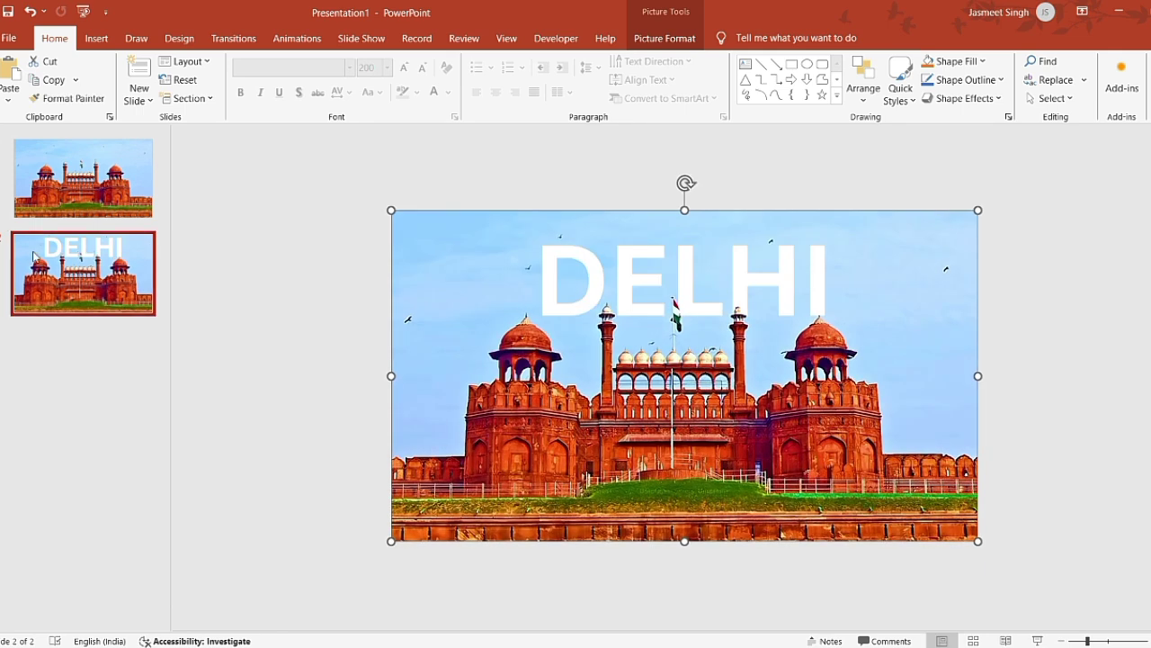
Step: Copy slide 2 and paste it as a new third slide
click(76, 267)
key(ctrl+c)
key(ctrl+v)
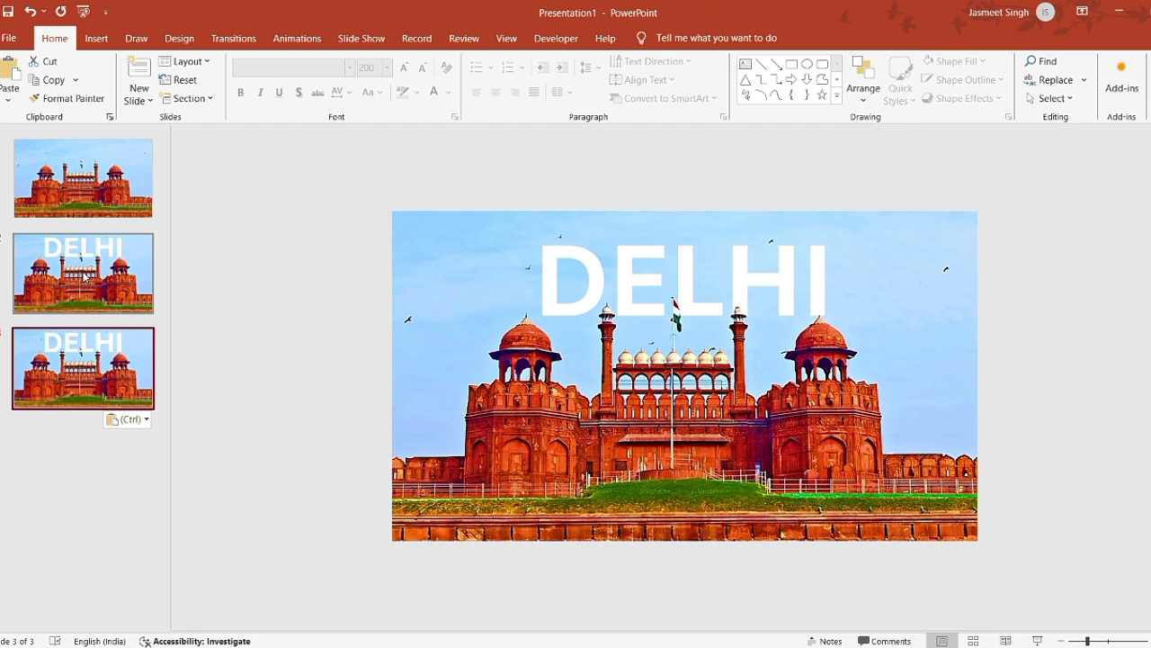
click(546, 405)
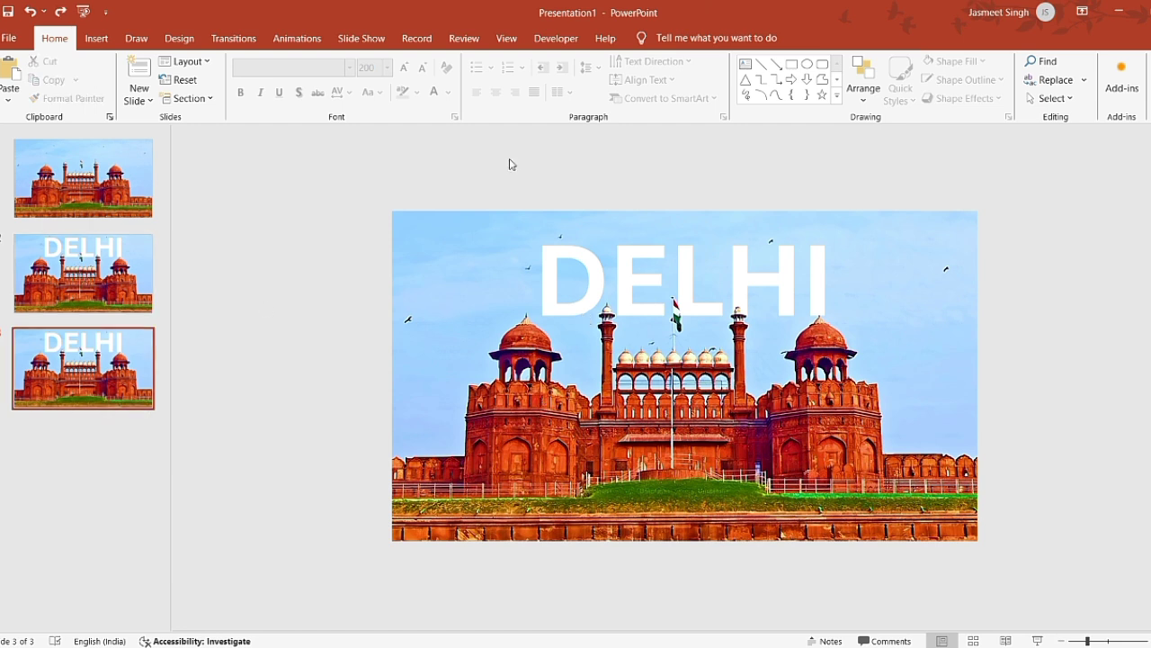
Step: Shrink slide 3's DELHI title to 66 pt and move it above the slide's top edge
drag(475, 178, 890, 421)
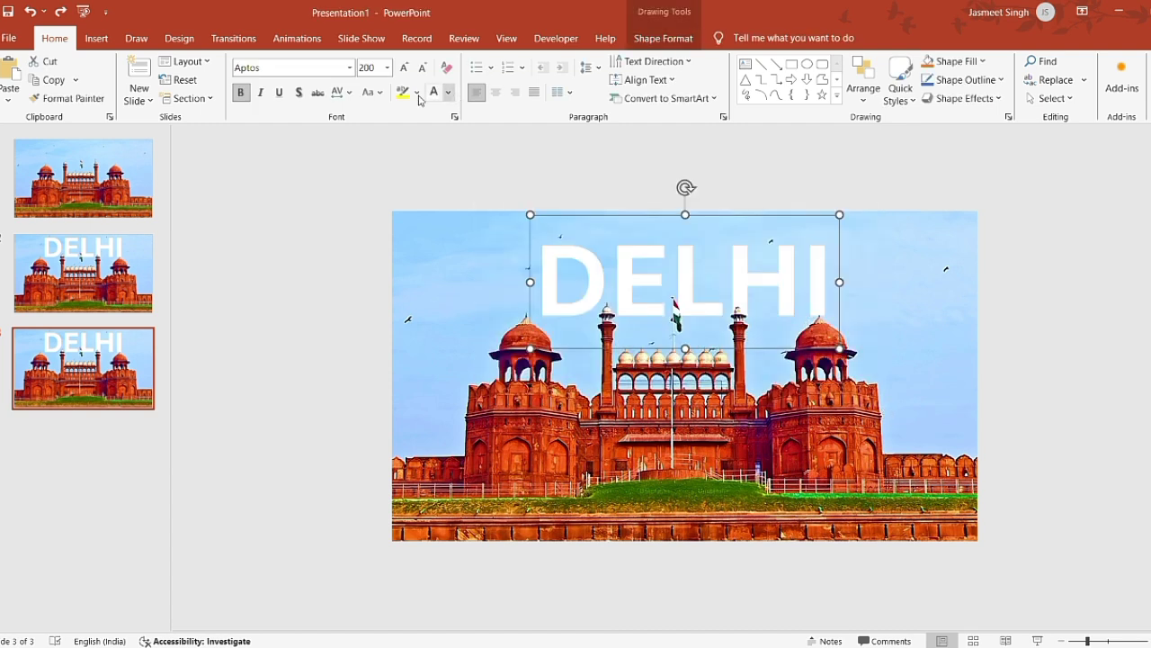
click(378, 69)
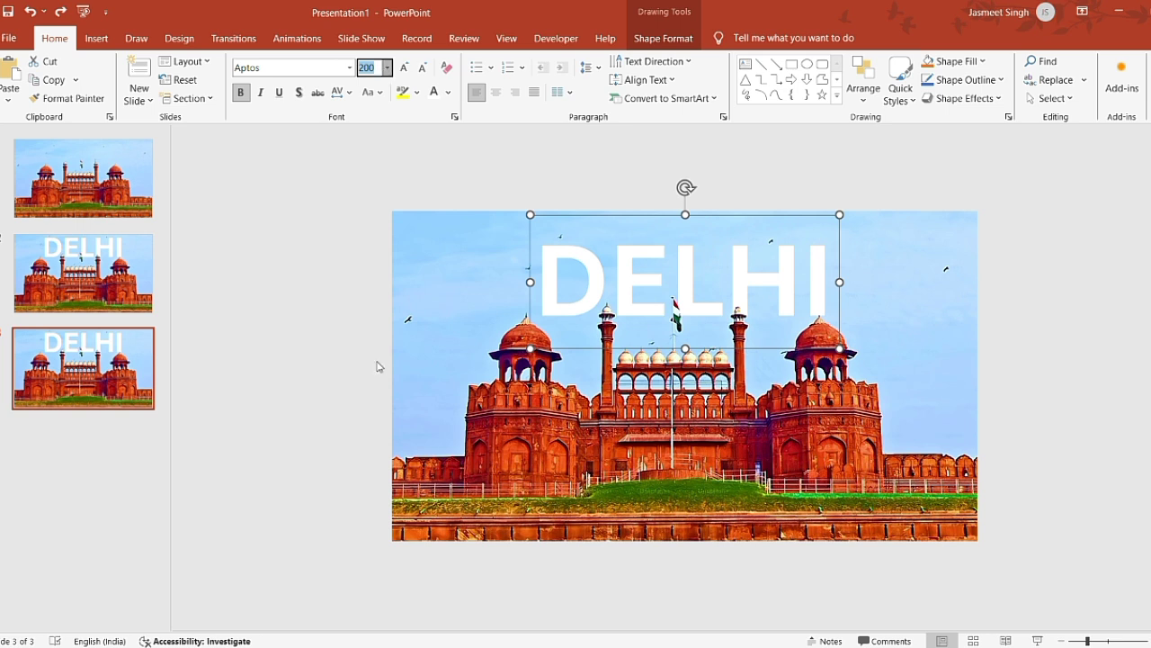
text(66)
key(Return)
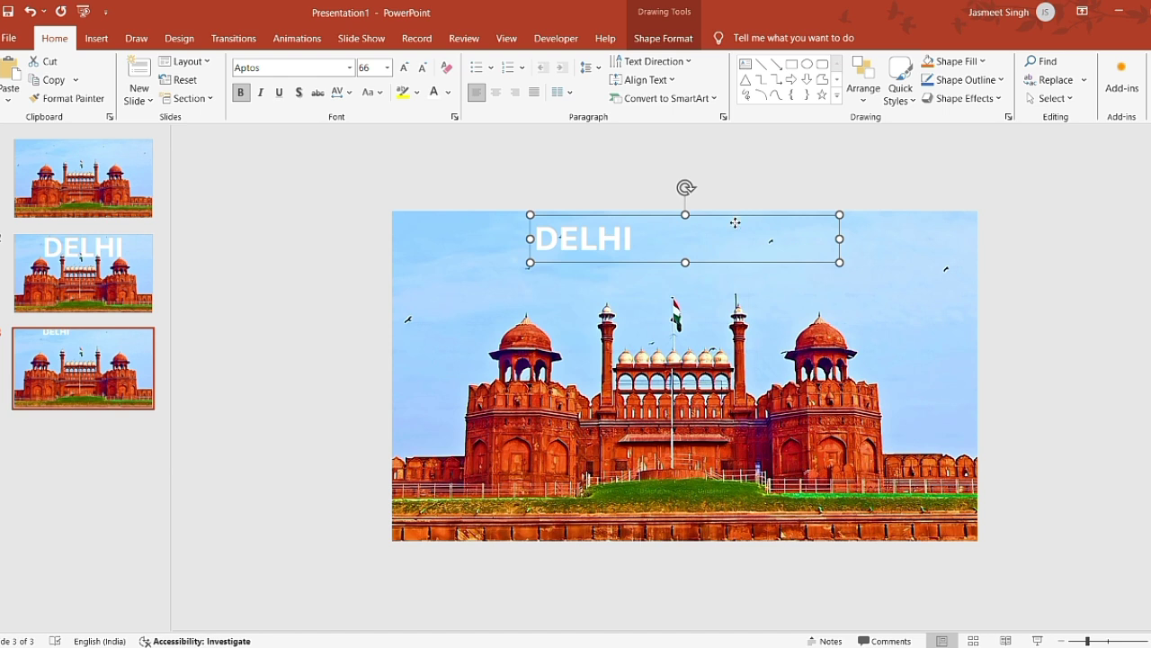
drag(735, 223, 707, 172)
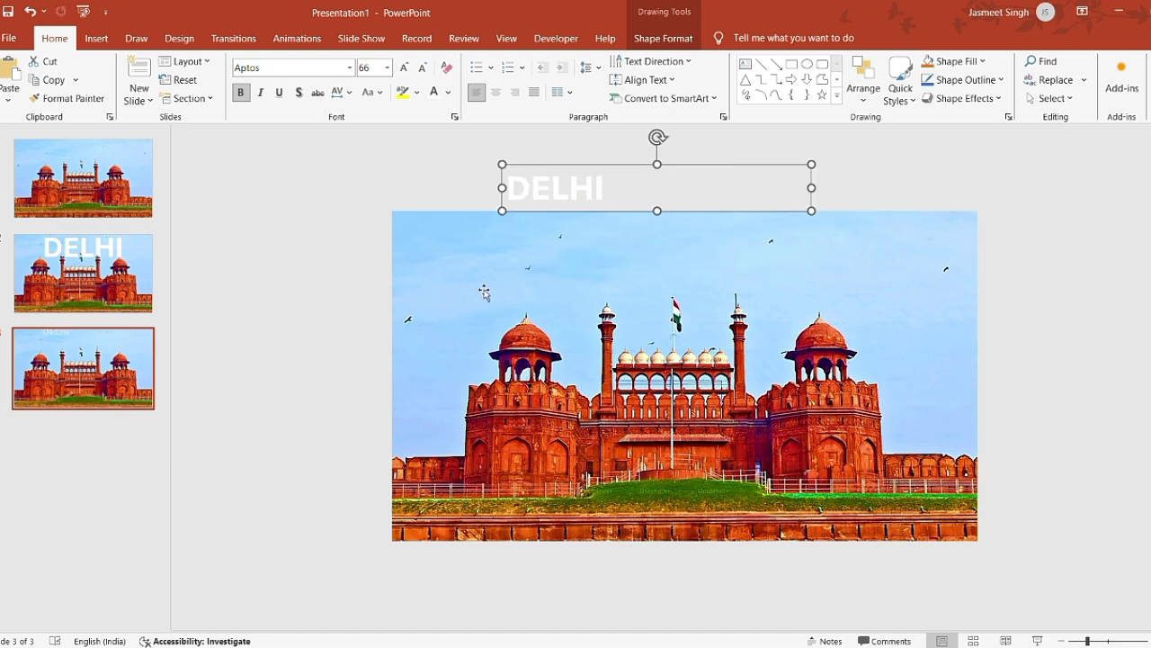
mouse_move(379, 205)
mouse_down()
mouse_move(1047, 567)
mouse_move(1041, 603)
mouse_up()
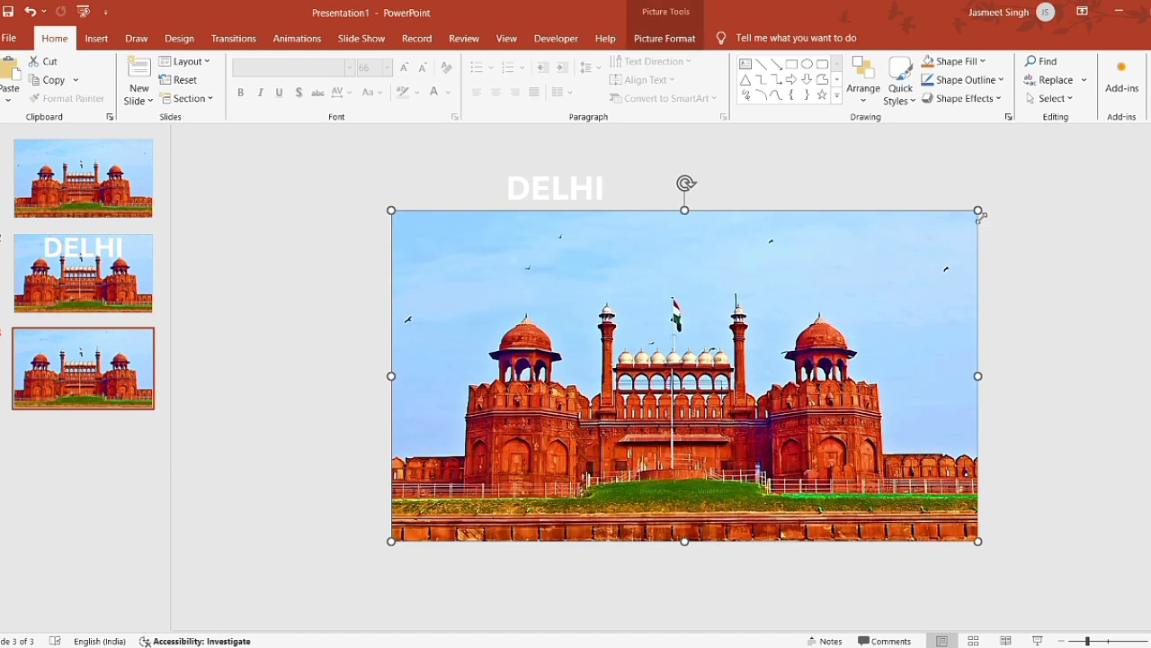
Step: Shrink the fort photo from its top-right and bottom-left corners, undoing a stray move
drag(979, 214, 950, 254)
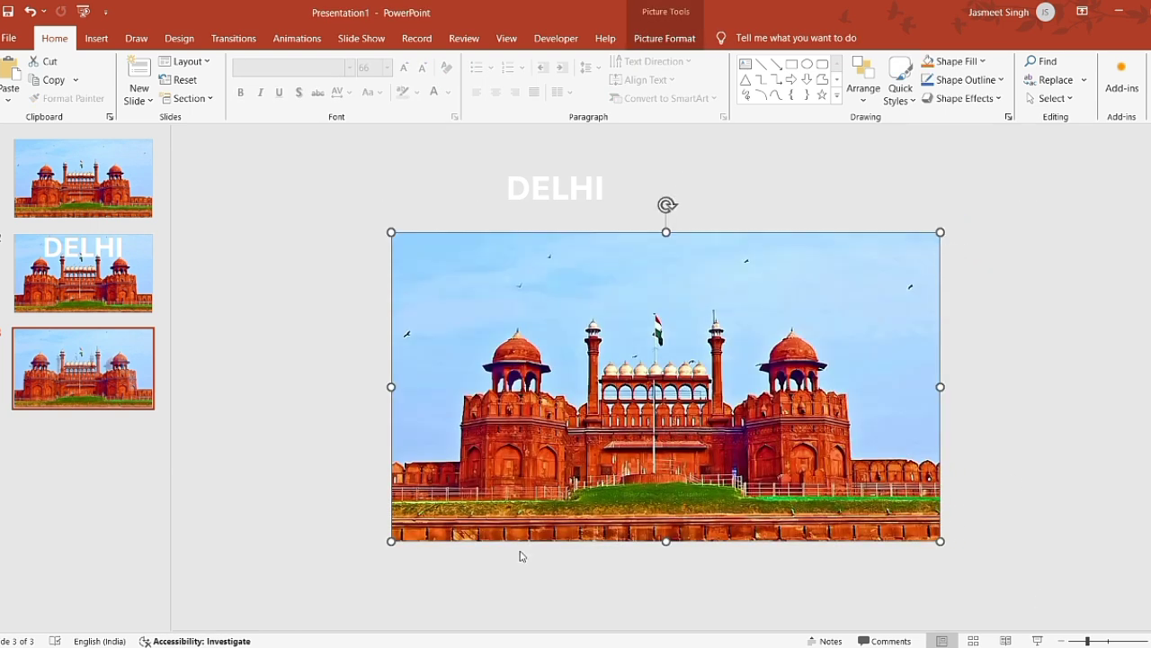
drag(392, 541, 451, 531)
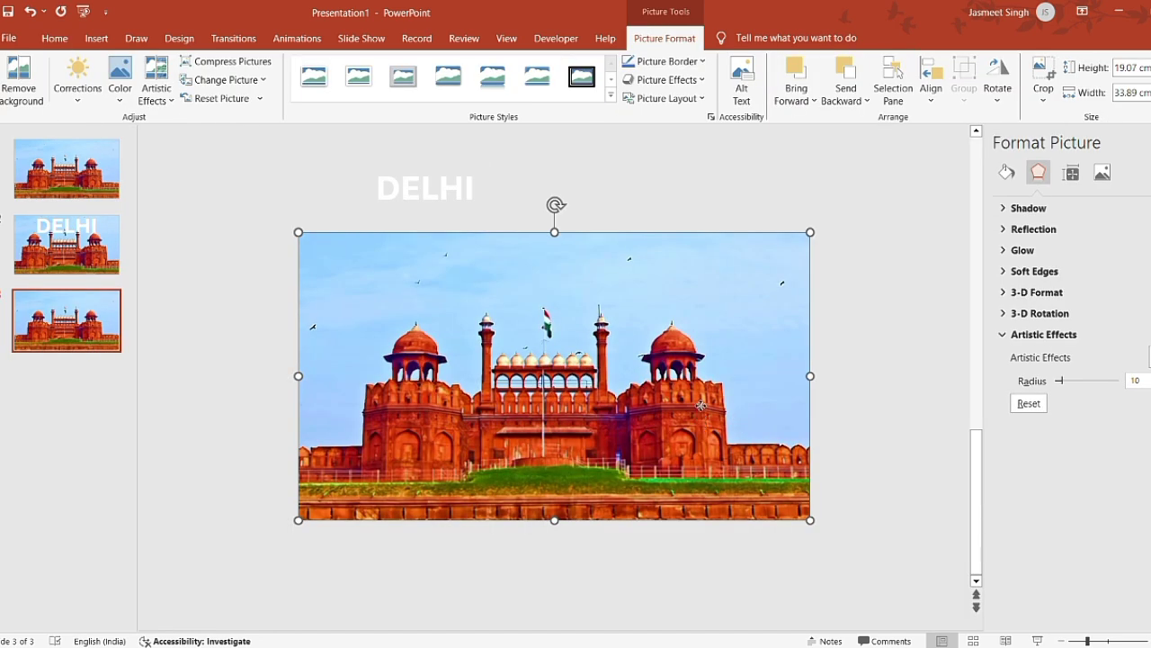
drag(701, 420, 700, 441)
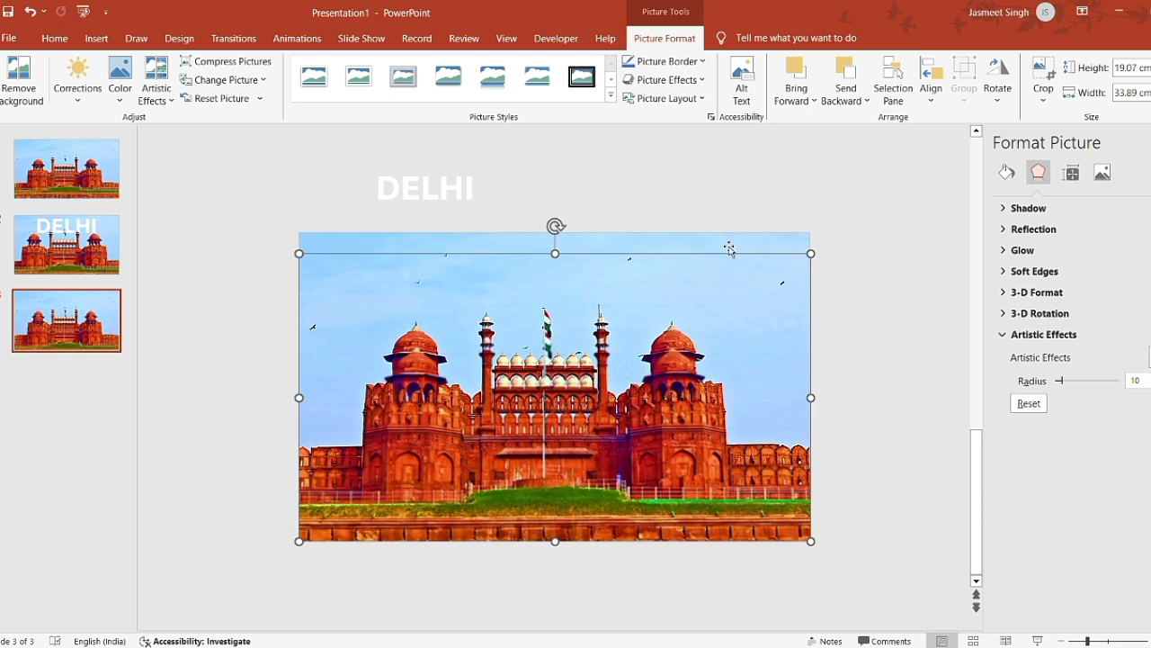
key(ctrl+z)
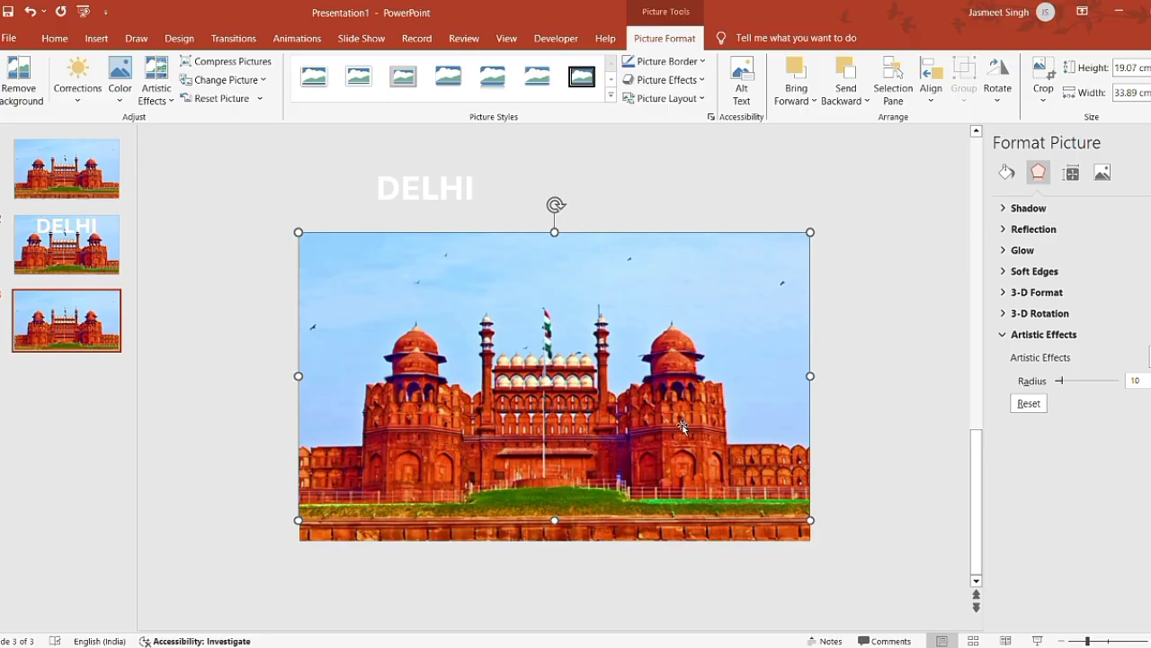
Step: Apply the Blur artistic effect to the photo and start entering a radius of 50
click(1071, 172)
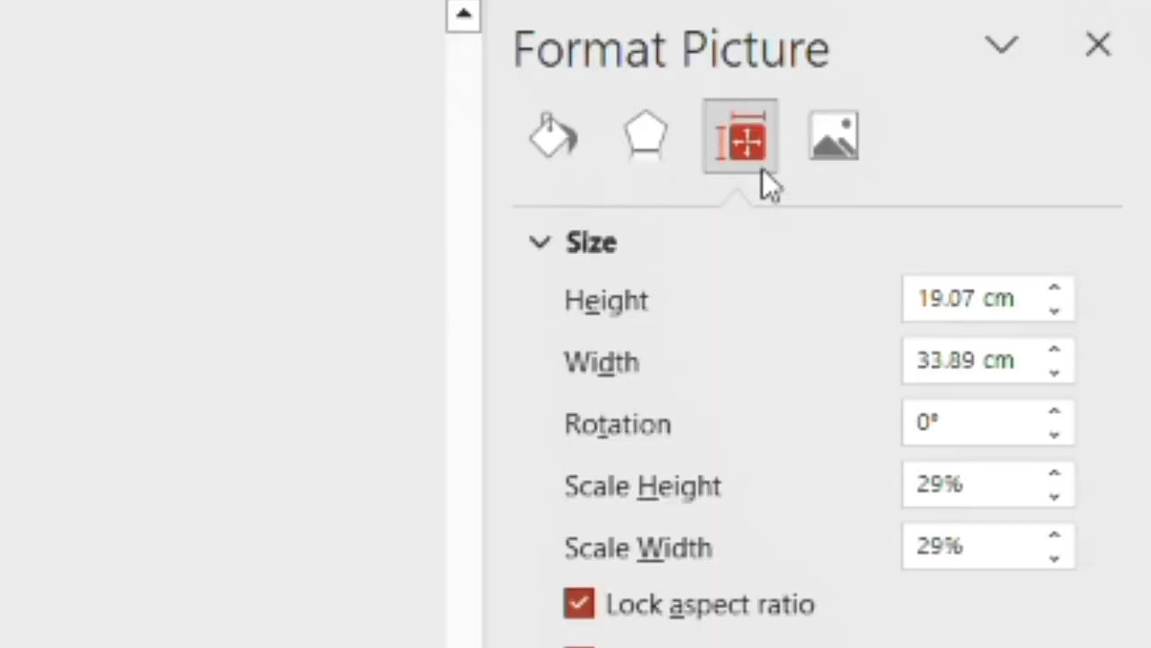
click(676, 170)
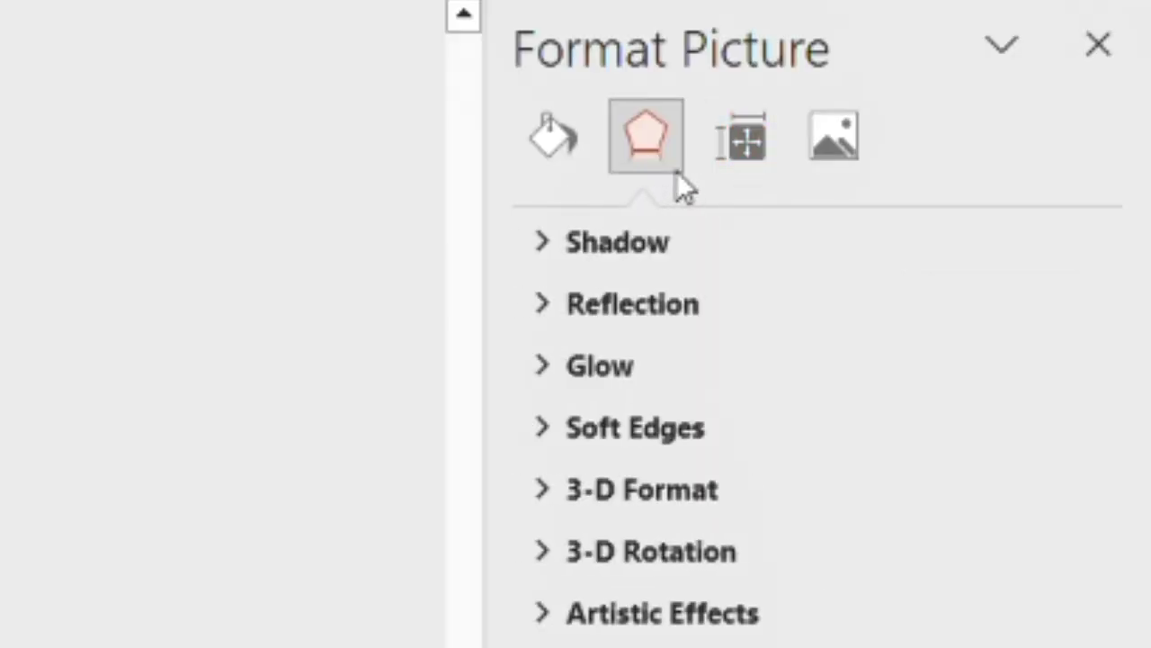
click(544, 615)
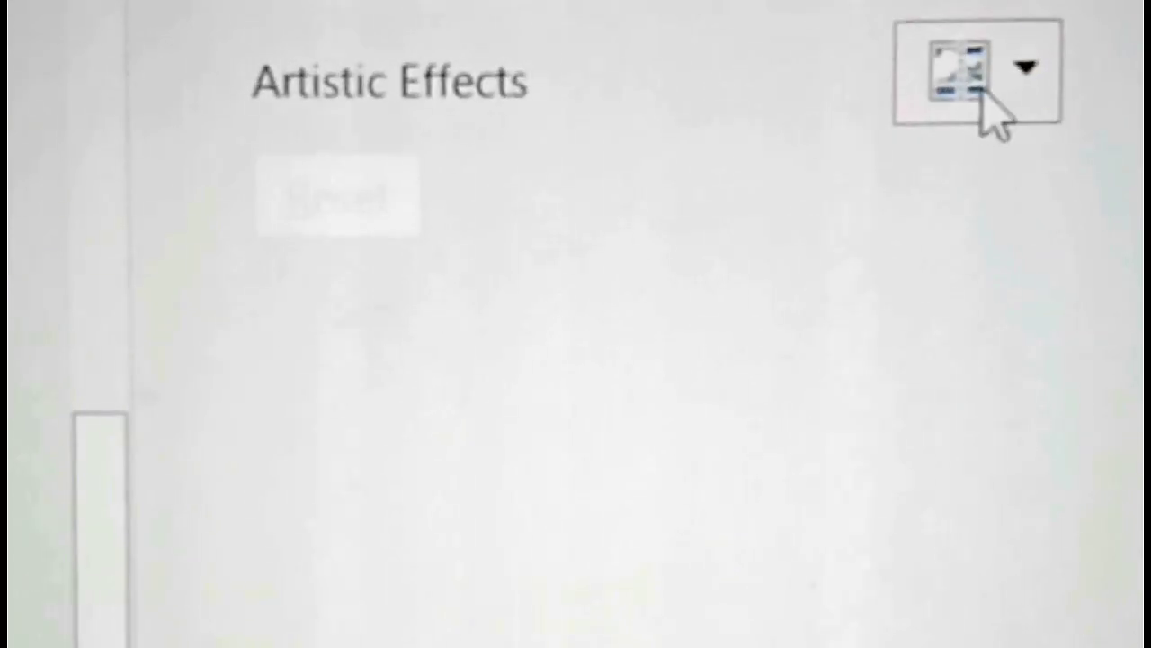
click(1028, 414)
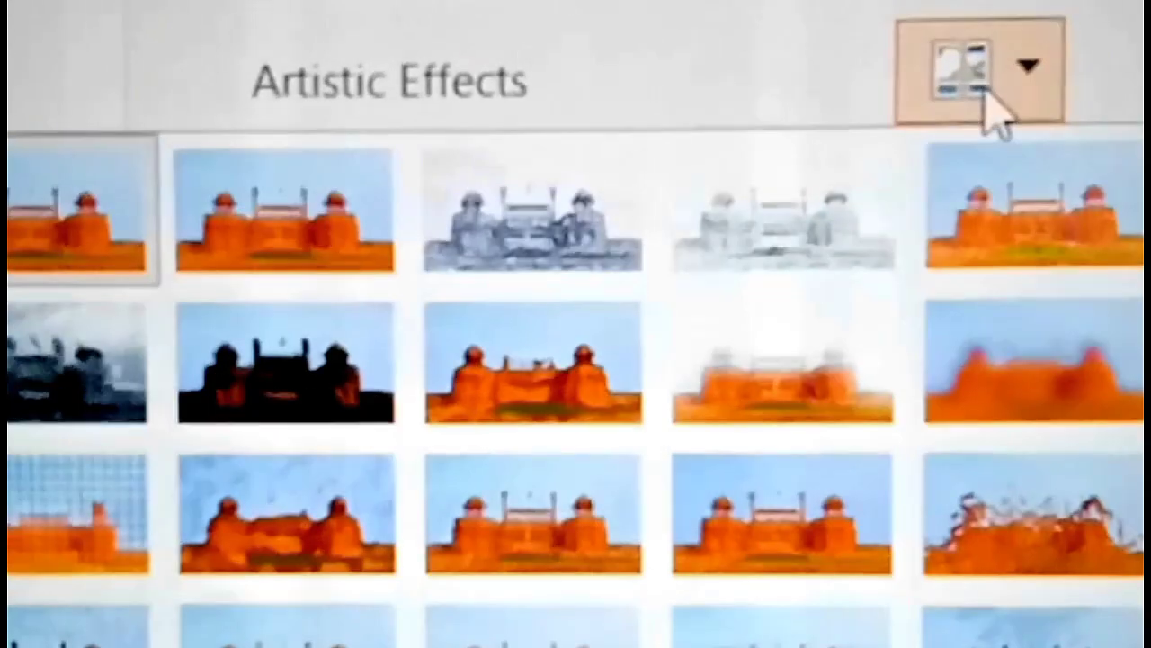
click(1030, 369)
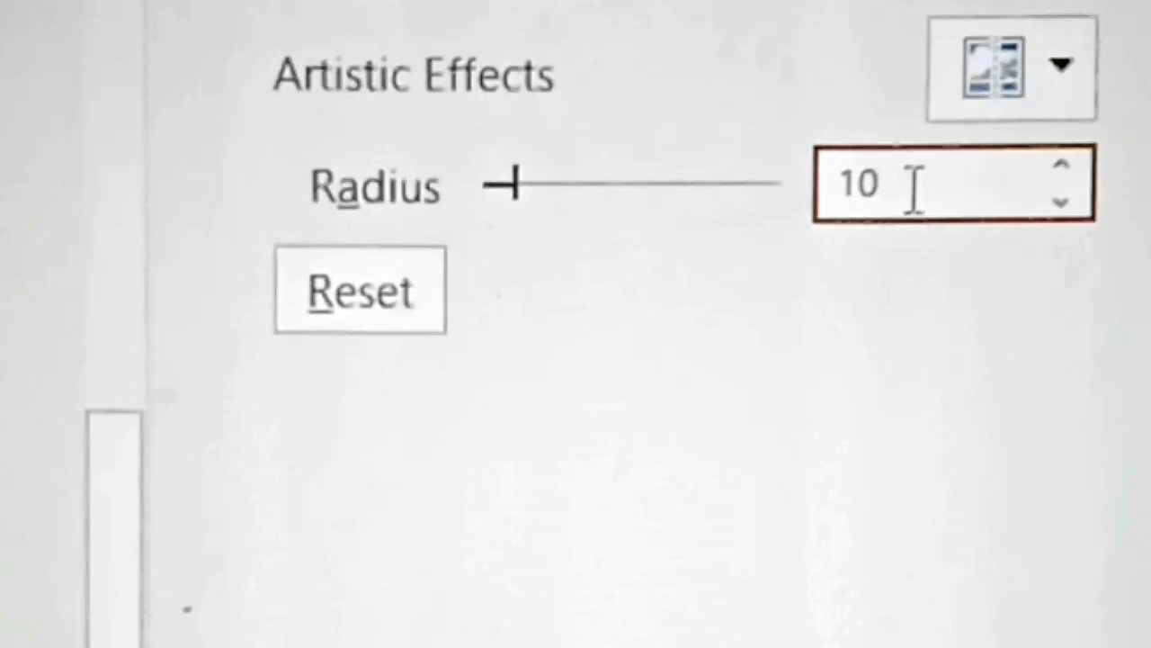
click(914, 189)
key(BackSpace)
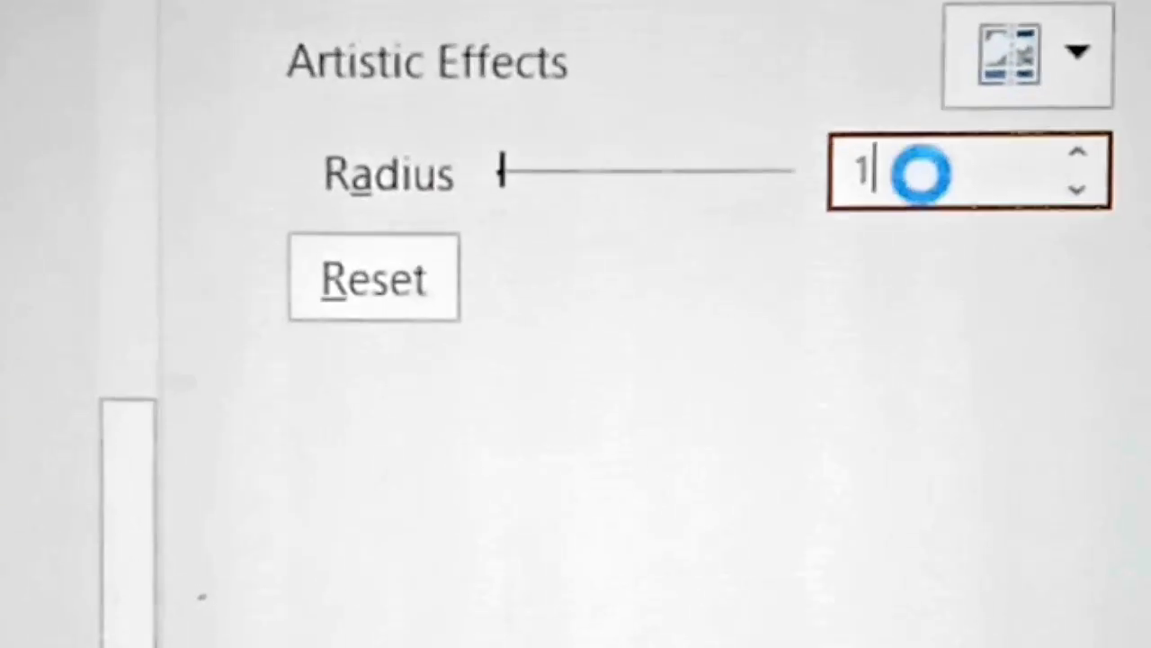
key(BackSpace)
text(5)
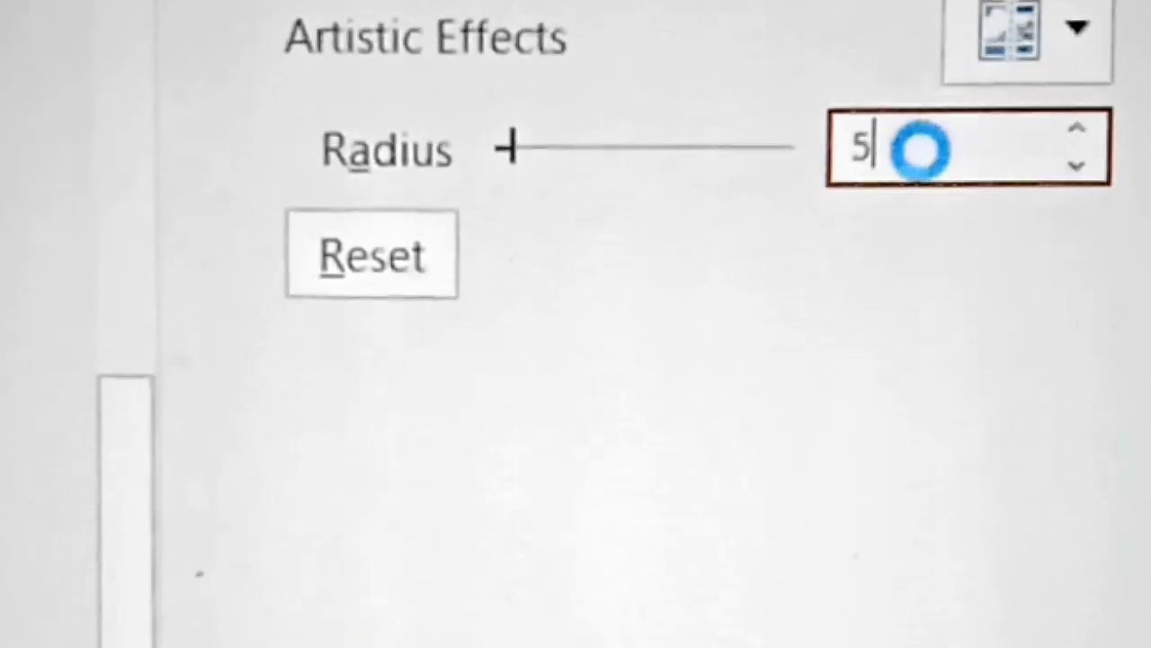
text(0)
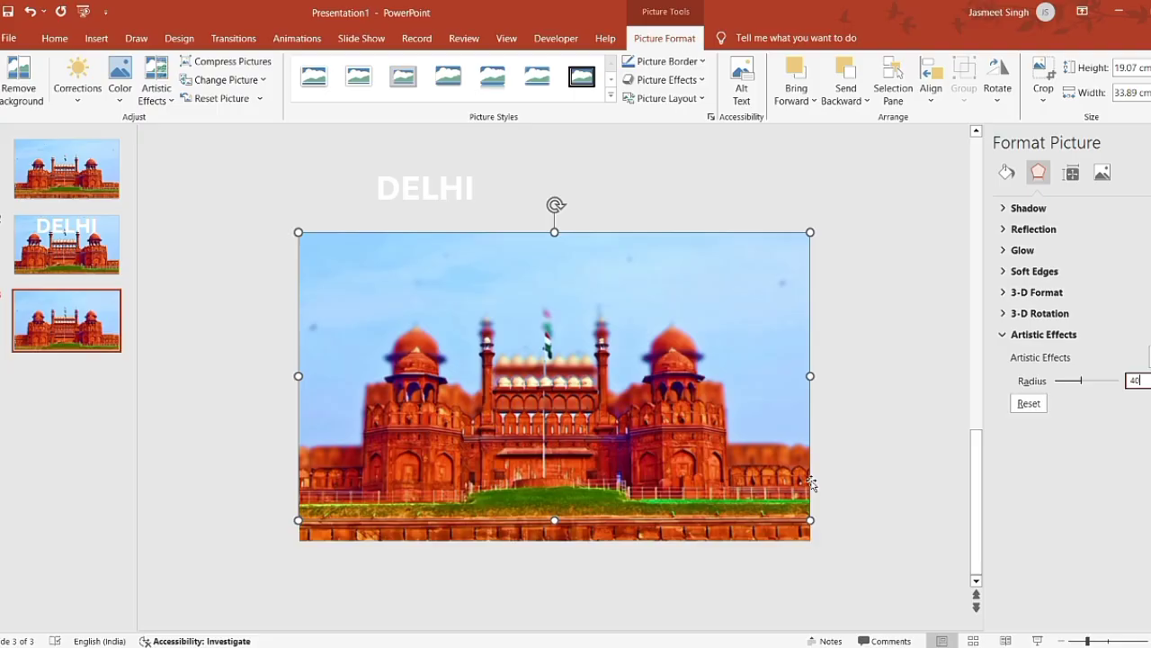
Step: Undo an accidental move of the fort picture and realign it with its original position
click(869, 420)
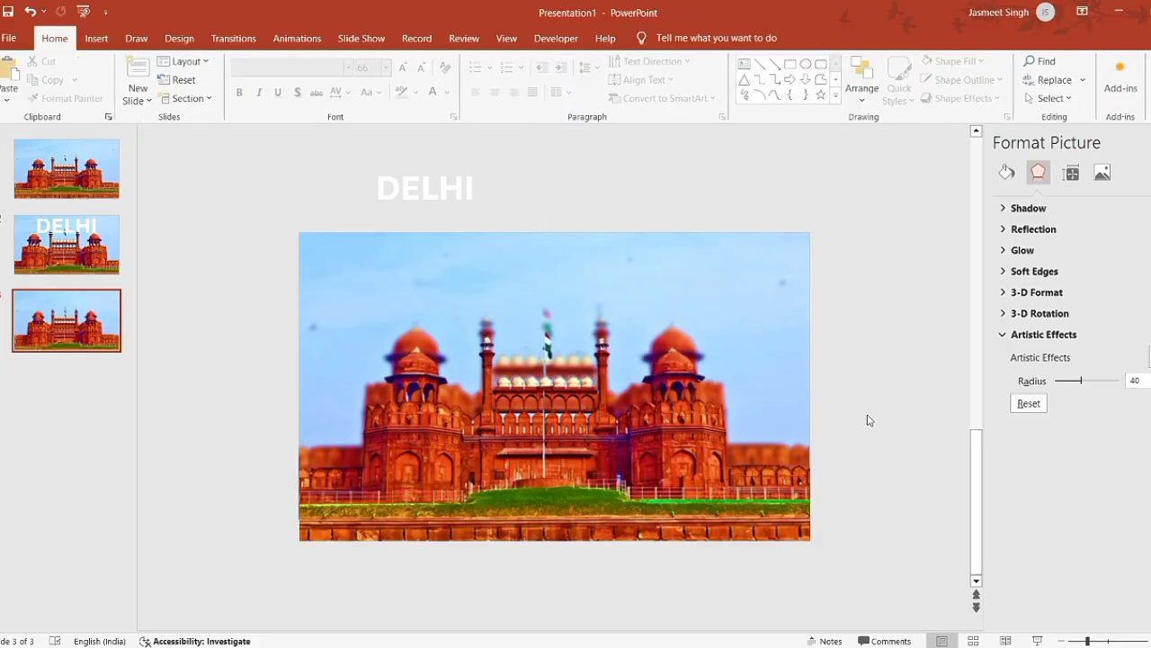
click(658, 483)
drag(659, 482, 656, 570)
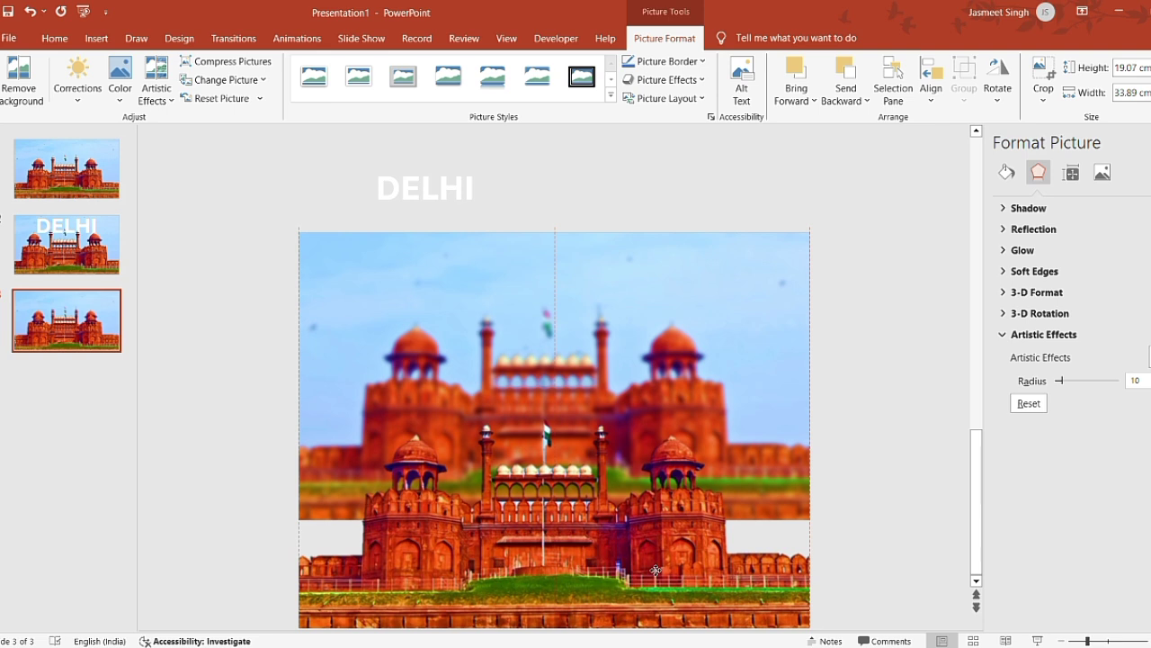
drag(656, 571, 658, 572)
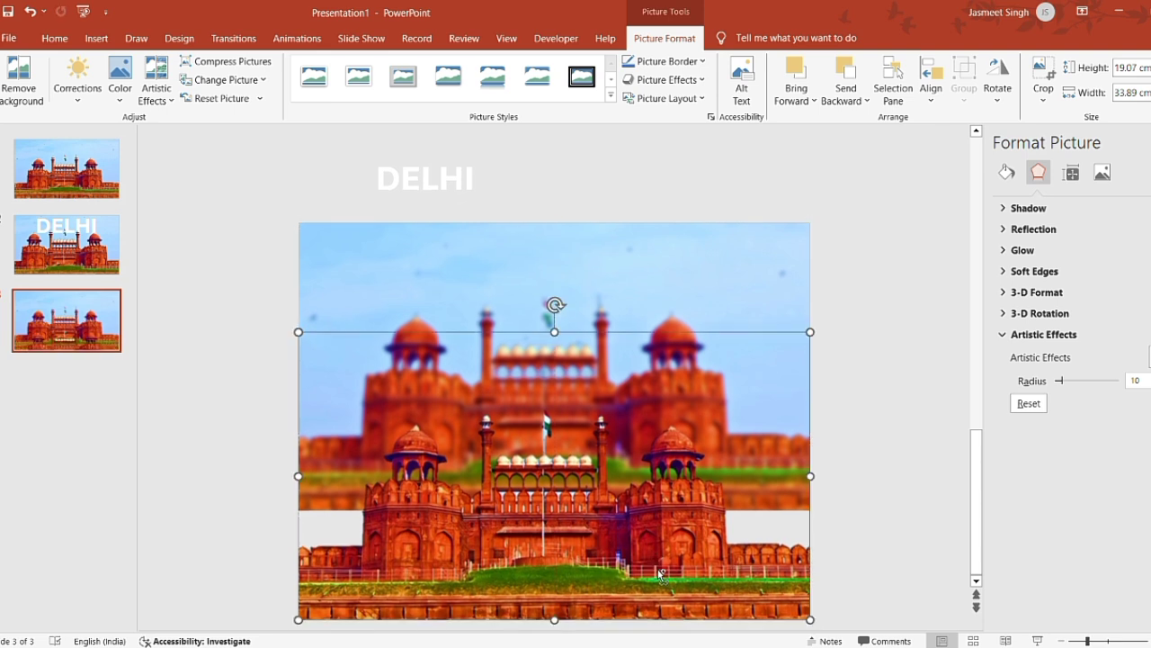
key(ctrl+z)
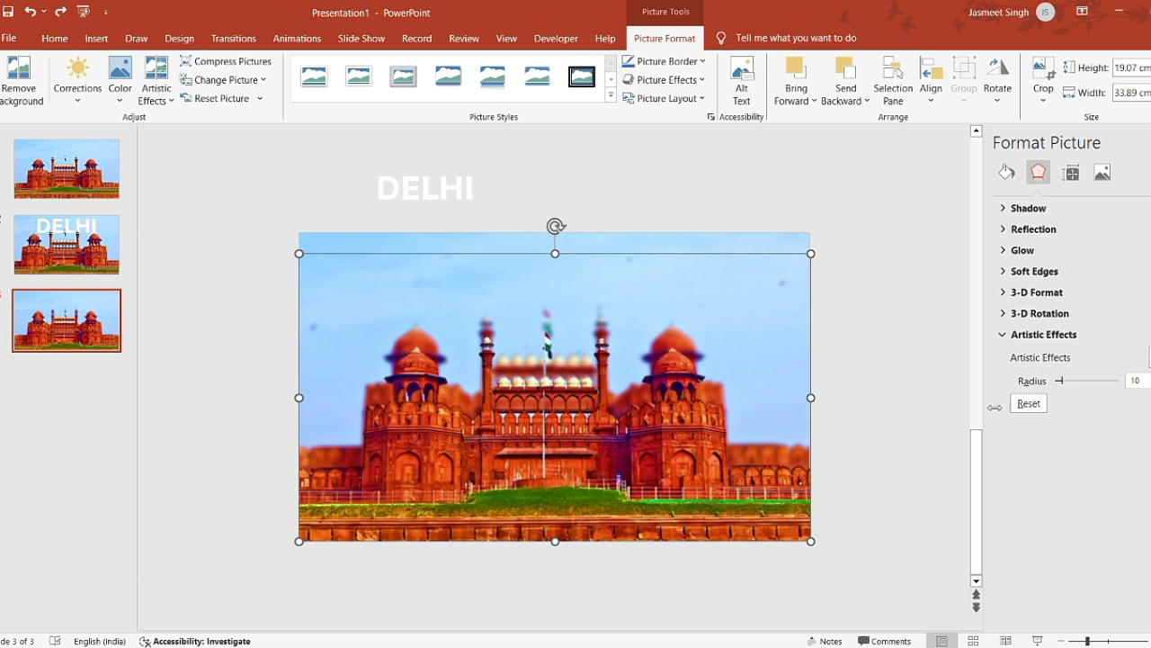
drag(720, 436, 720, 415)
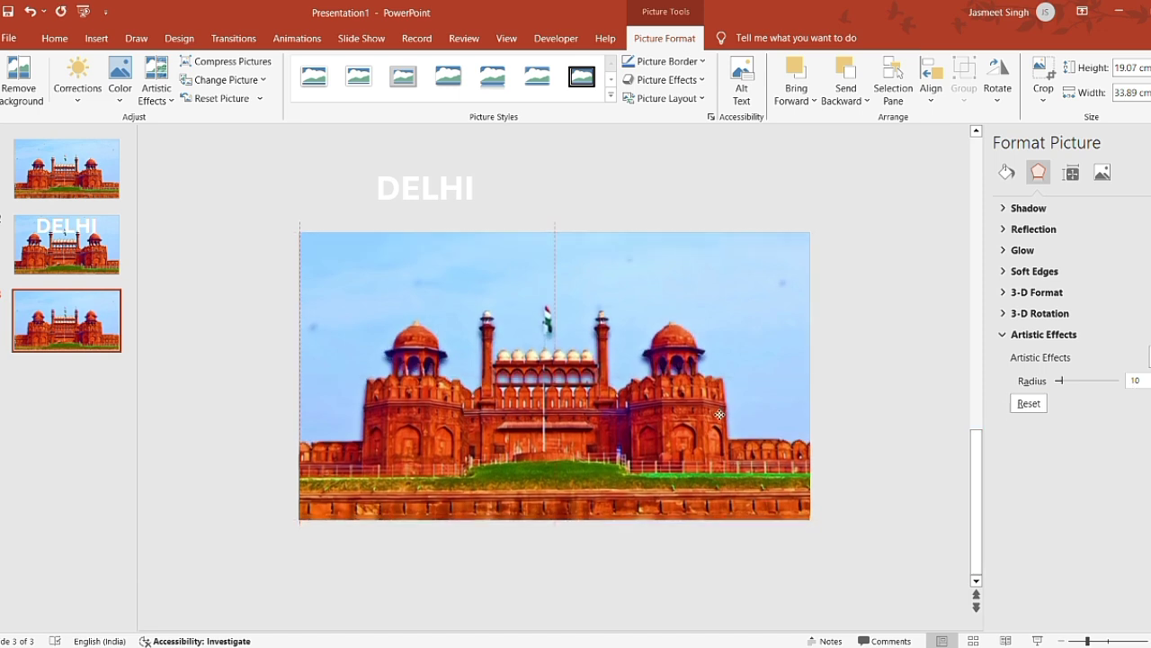
Step: Set the Blur artistic effect radius to 50
click(1144, 383)
text(50)
key(Return)
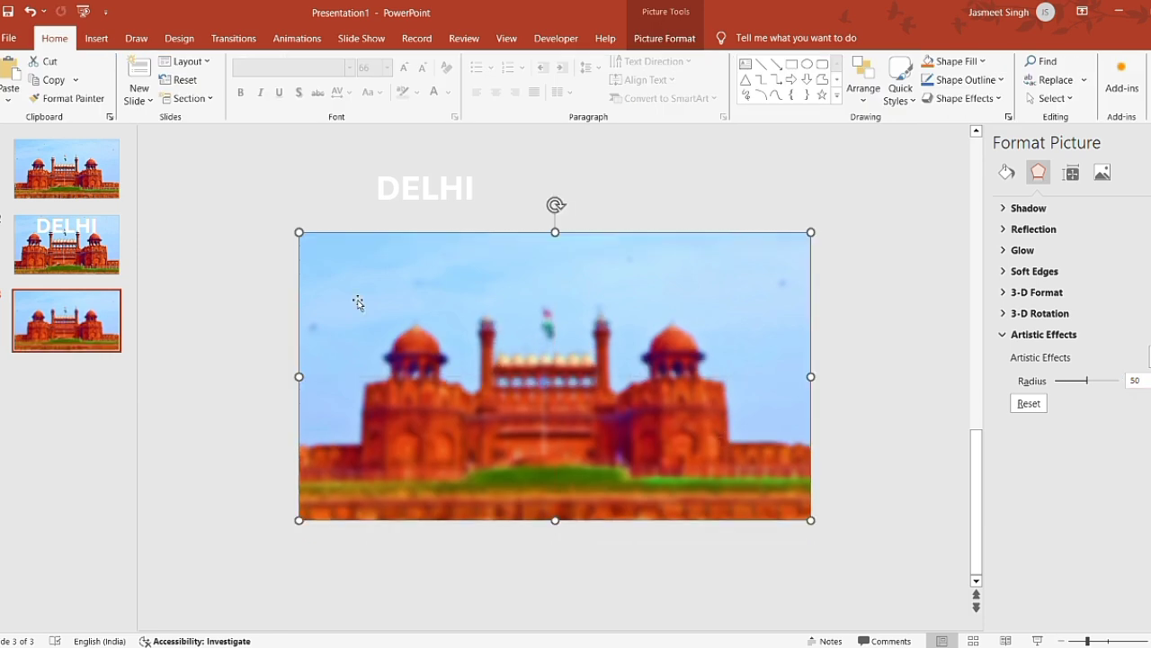
Step: Narrow the DELHI box to its text, preview the slide show, and place it top-left
click(485, 205)
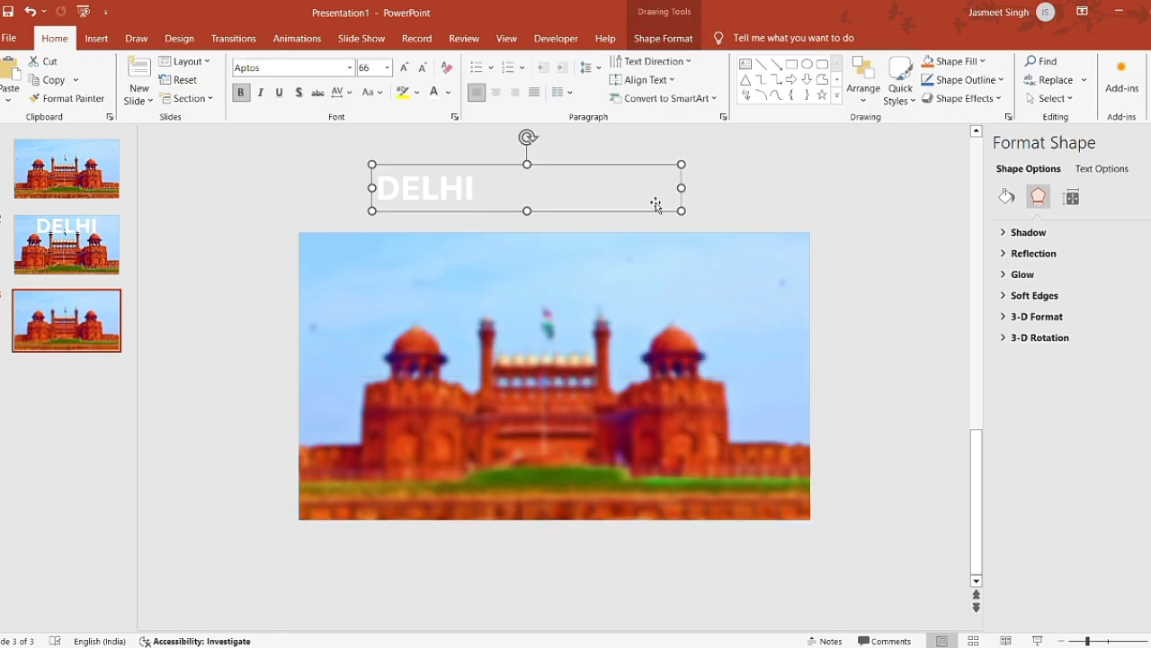
mouse_move(684, 188)
mouse_down()
mouse_move(485, 188)
mouse_move(422, 253)
mouse_up()
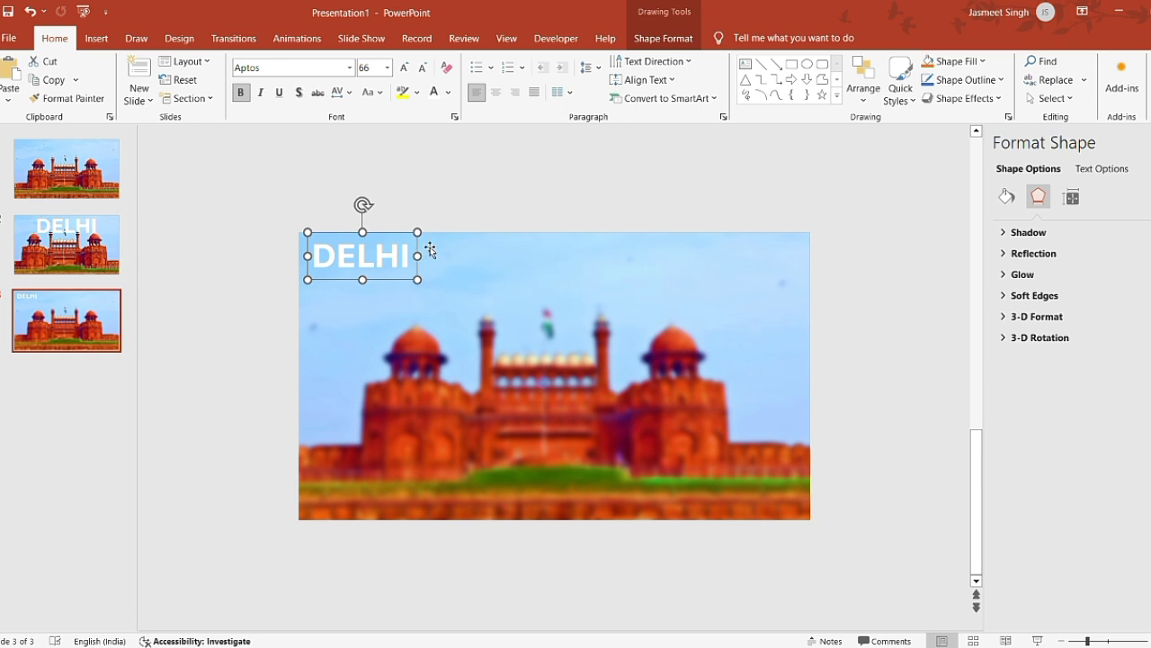
click(369, 40)
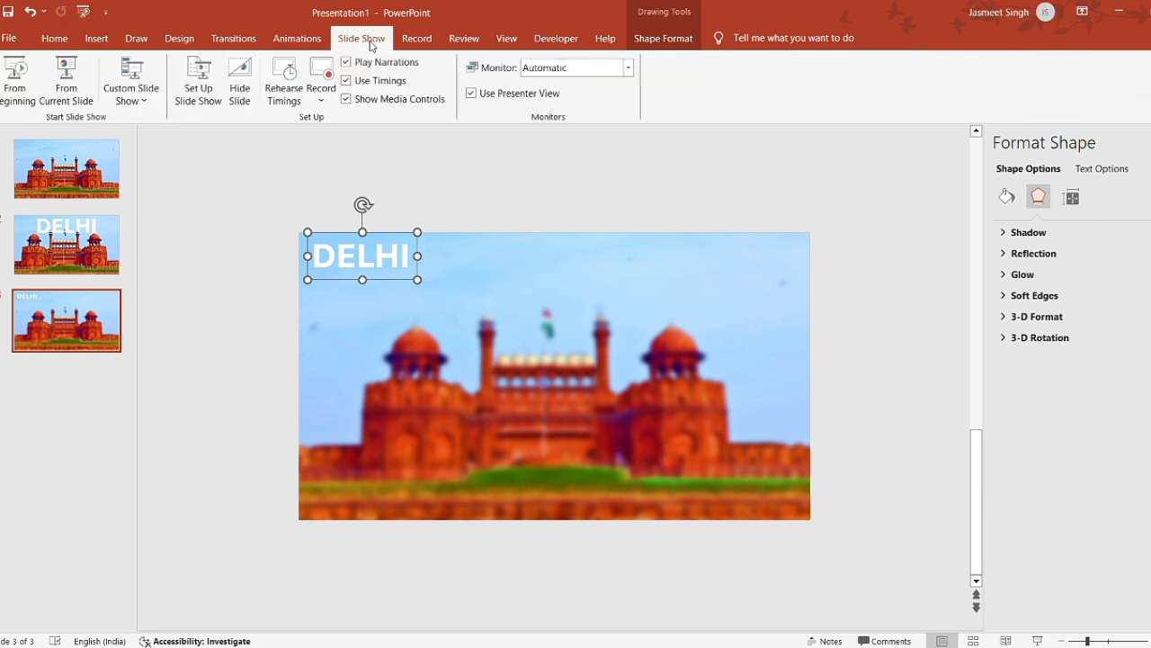
click(44, 90)
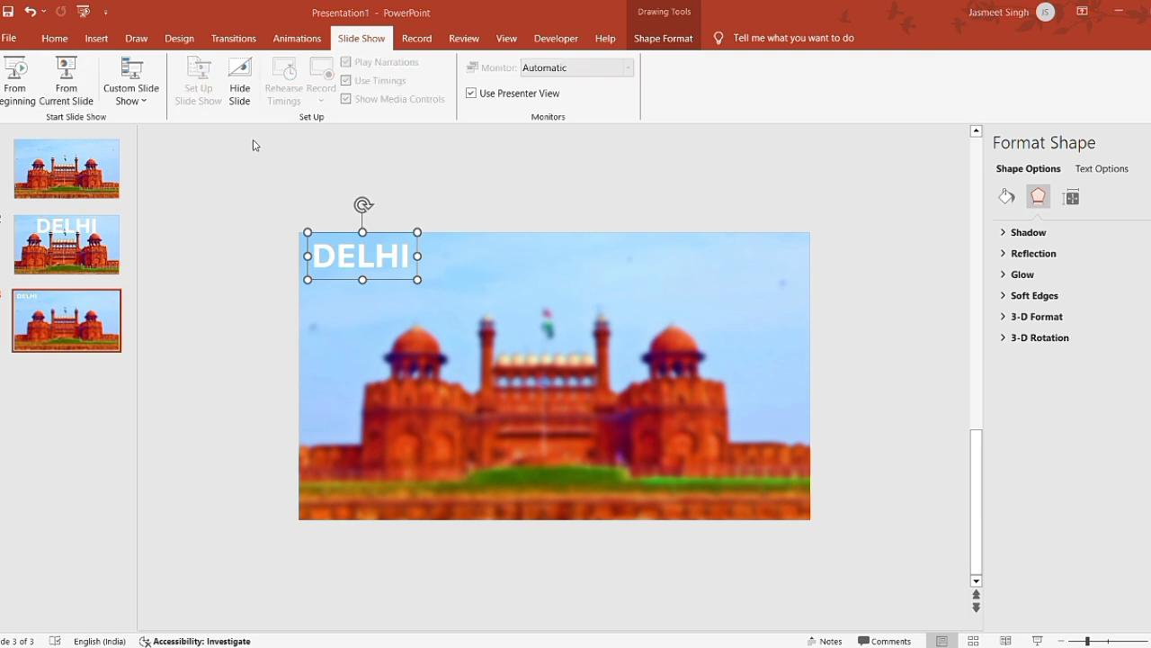
key(Escape)
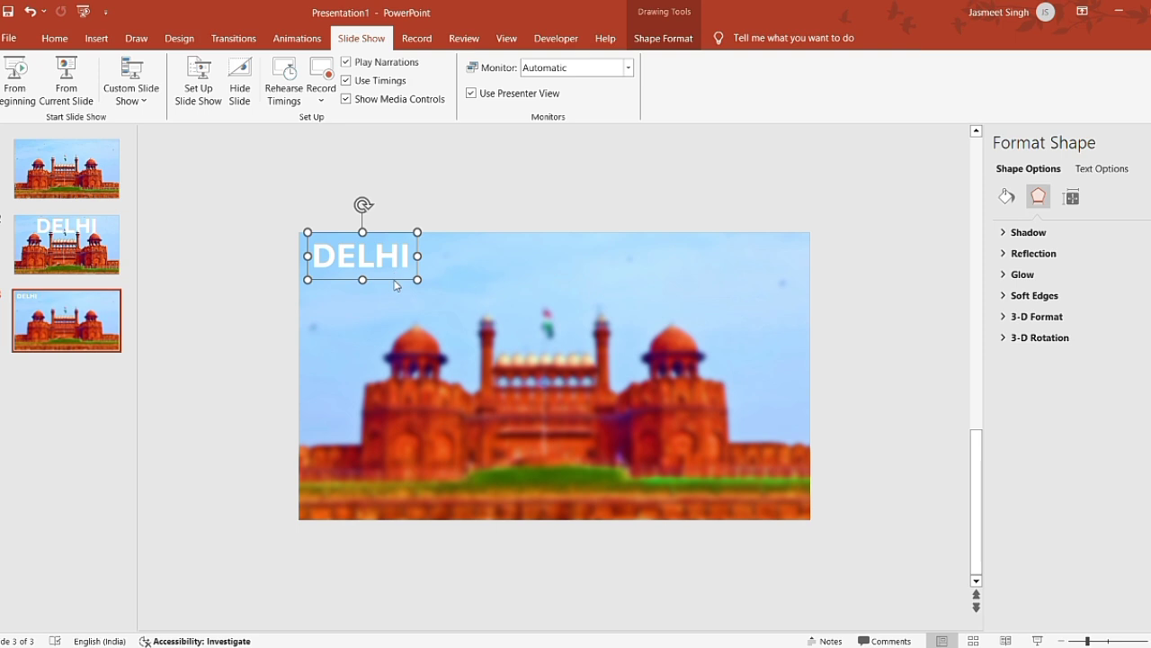
drag(395, 283, 400, 293)
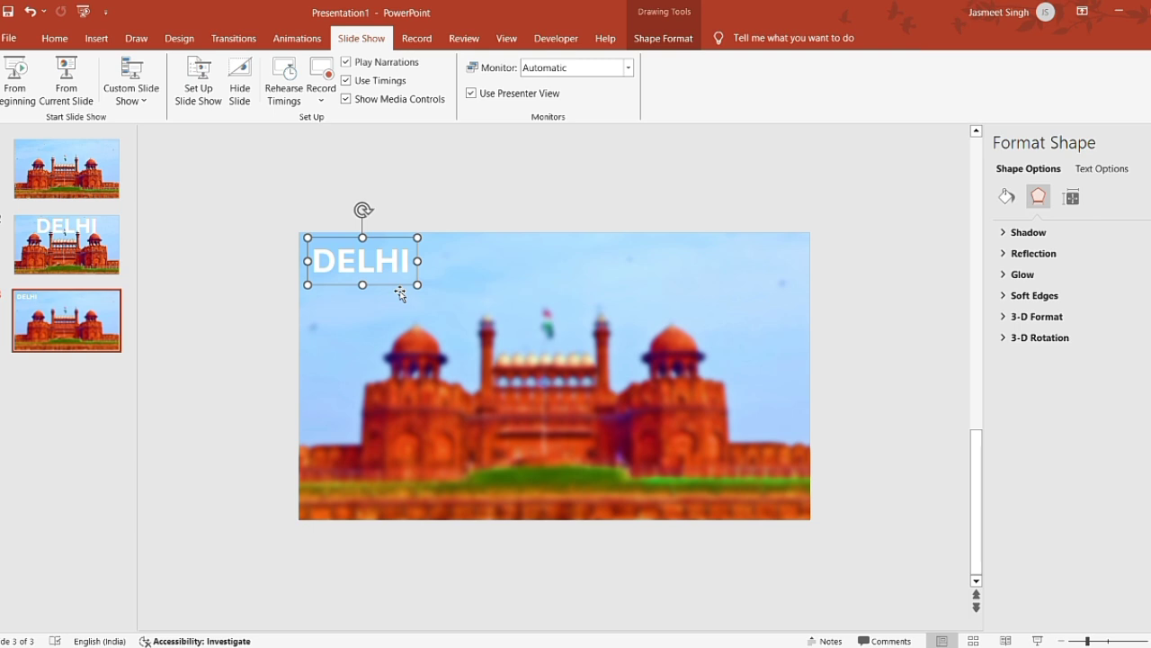
click(567, 222)
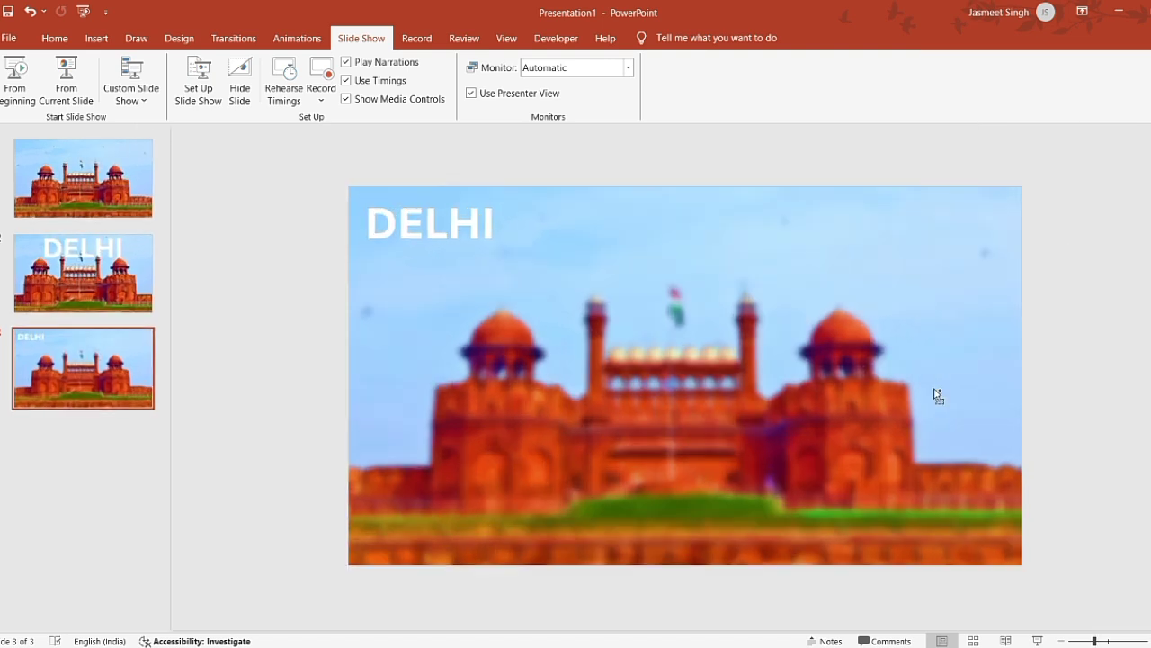
Step: Paste the Humayun's Tomb picture and spread the pictures: Humayun's Tomb right, India Gate left
key(ctrl+v)
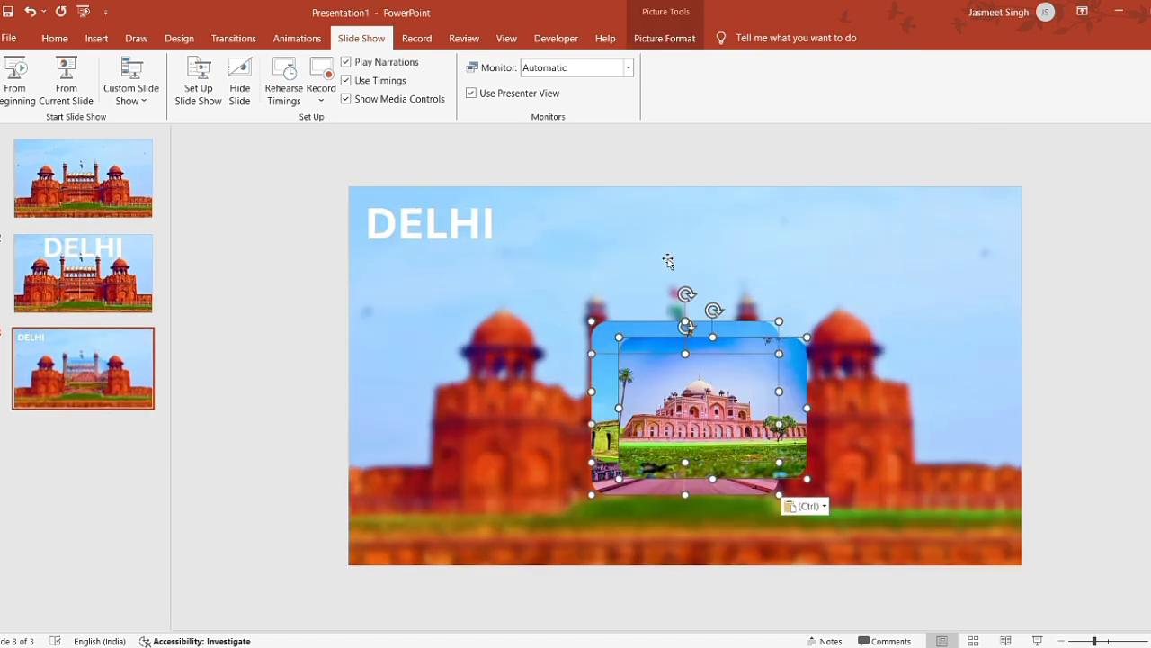
click(1062, 312)
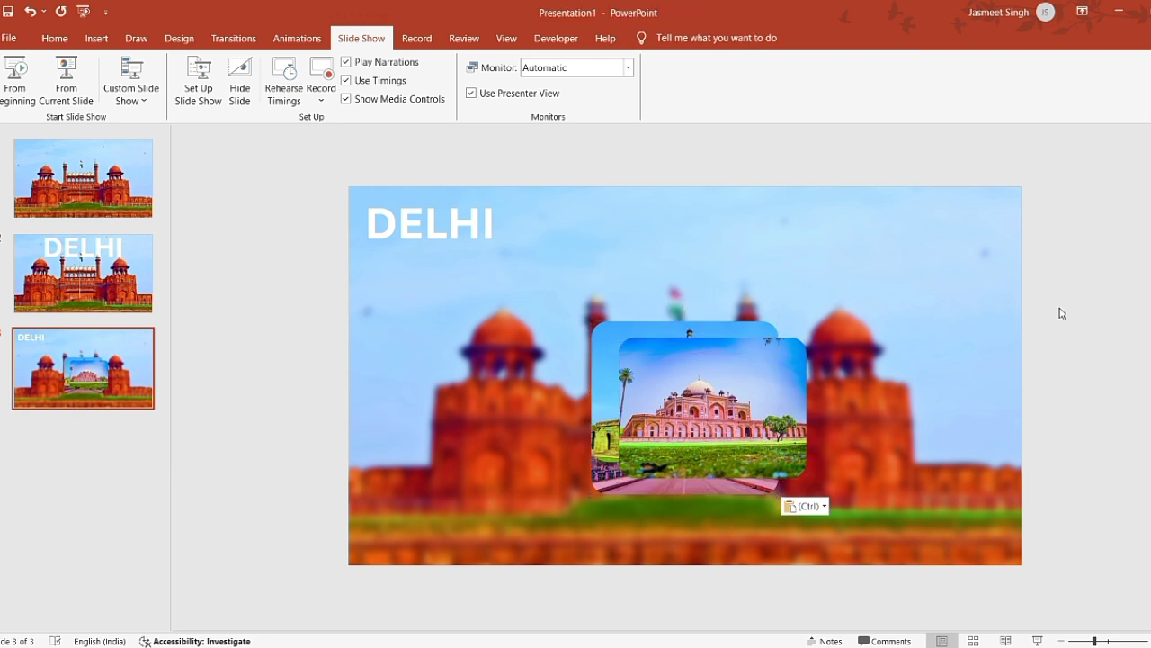
click(743, 376)
drag(746, 379, 940, 357)
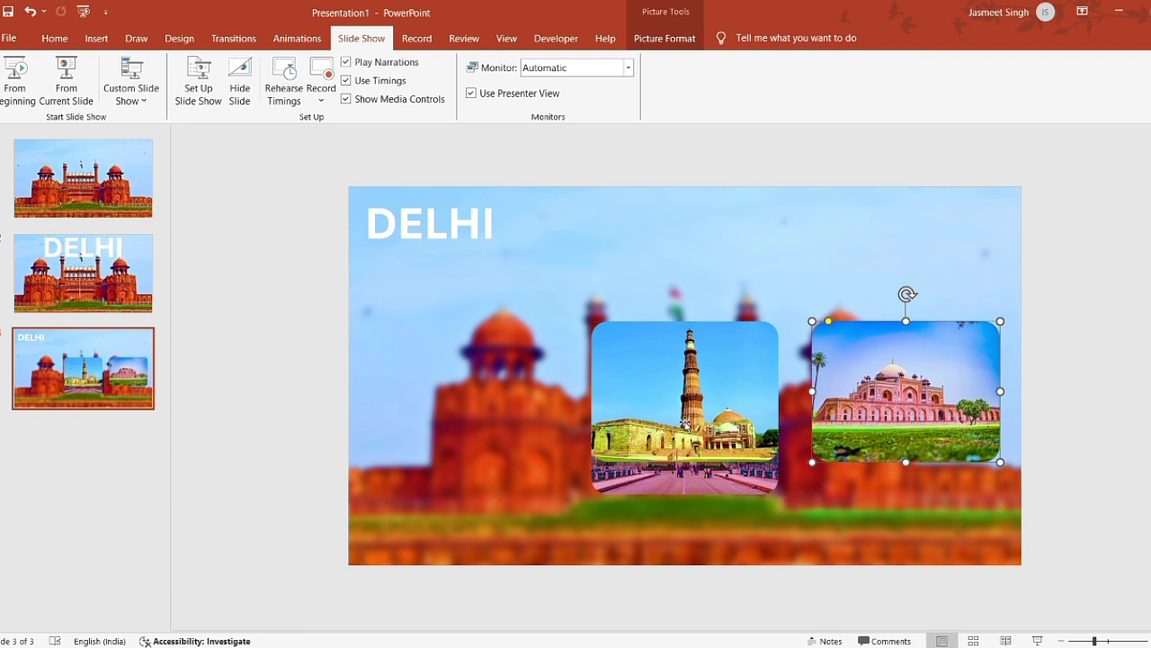
drag(693, 481, 469, 443)
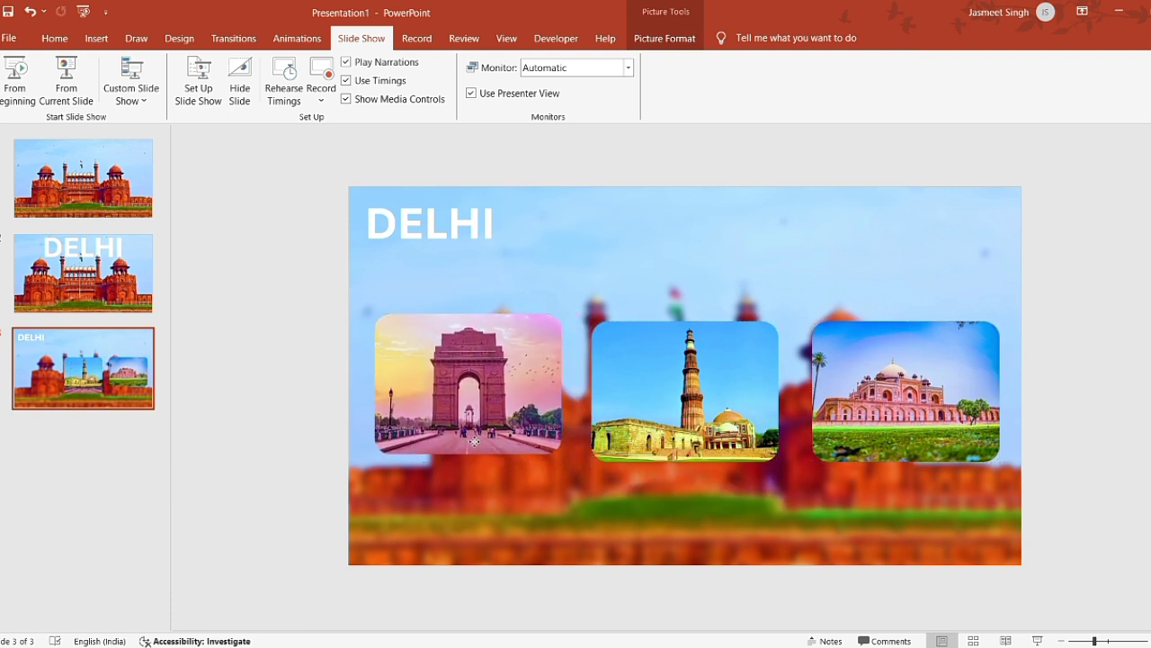
Step: Line up Humayun's Tomb and India Gate with Qutub Minar in an evenly spaced row
click(670, 415)
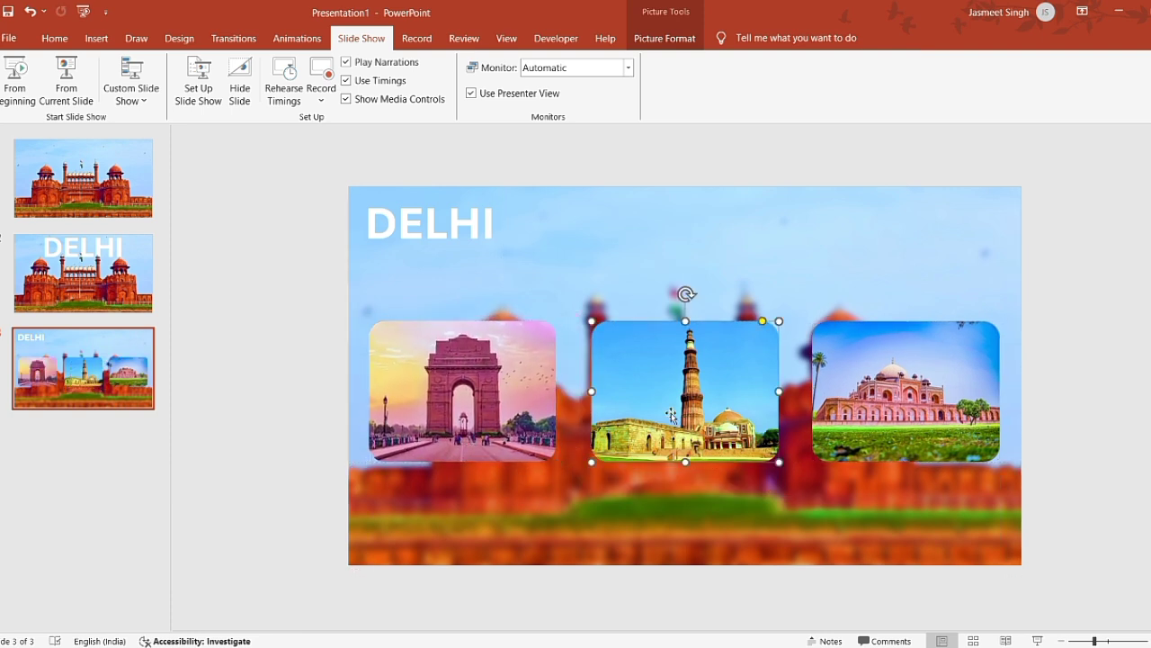
click(688, 43)
click(1051, 264)
click(964, 349)
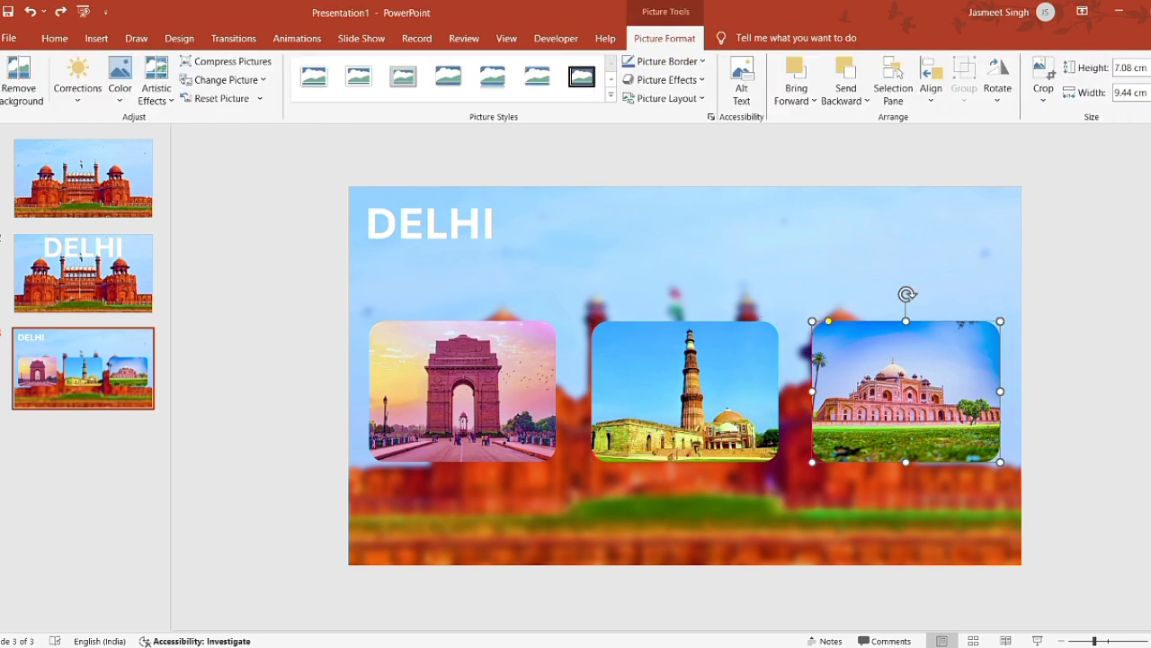
drag(948, 380, 943, 381)
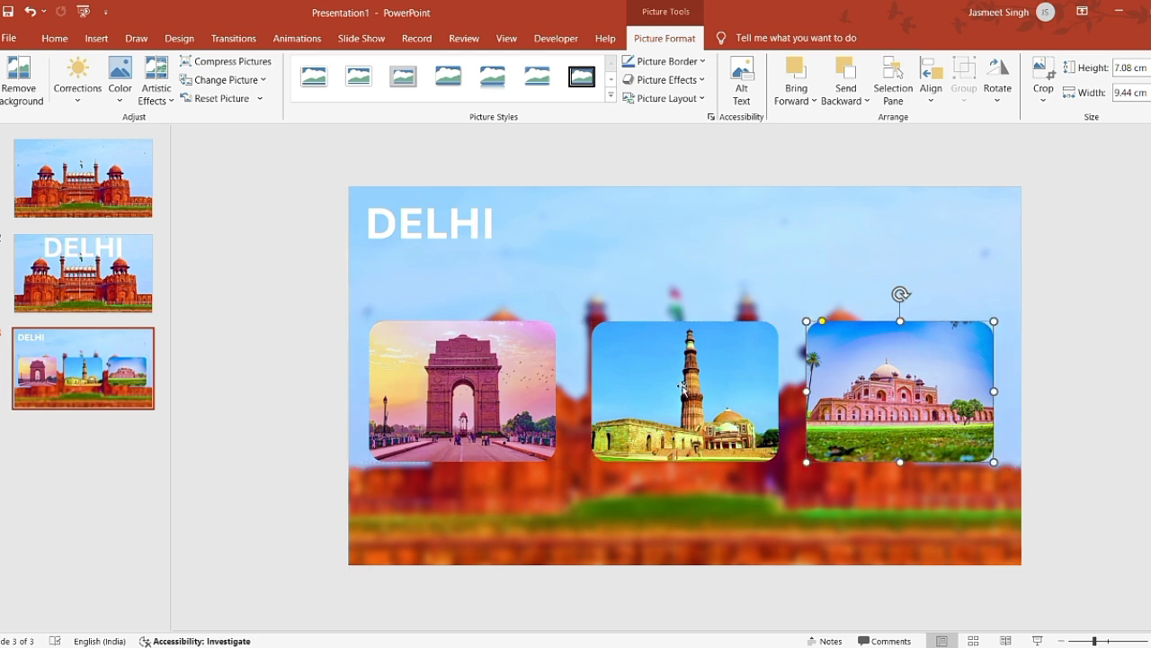
drag(513, 394, 522, 395)
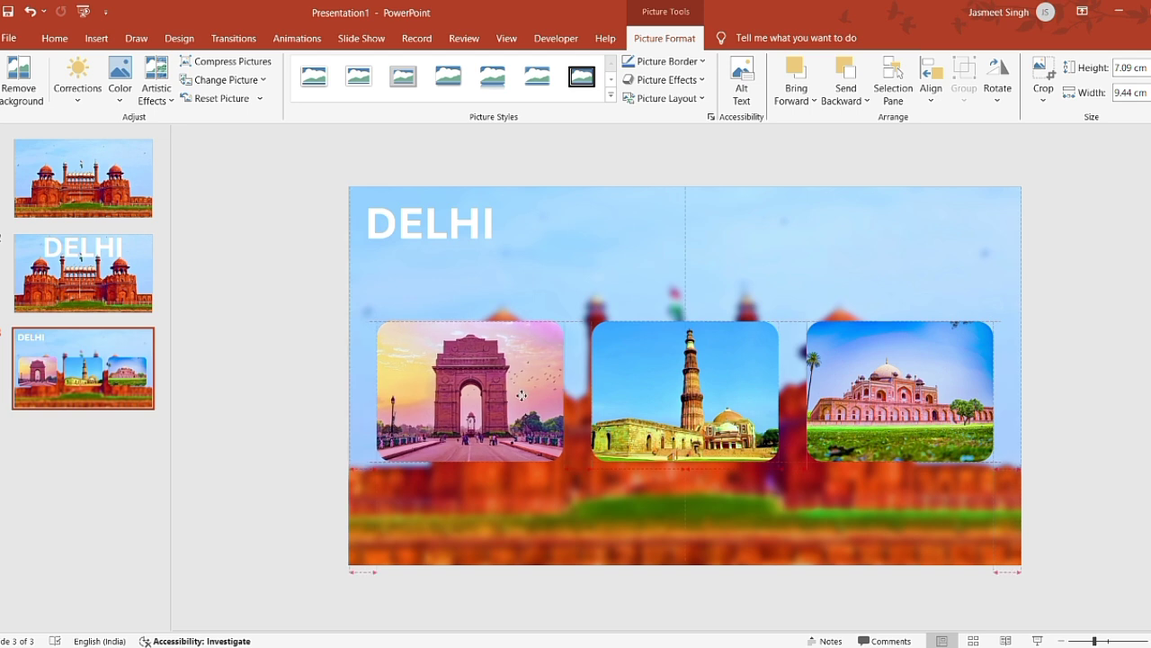
drag(521, 396, 521, 396)
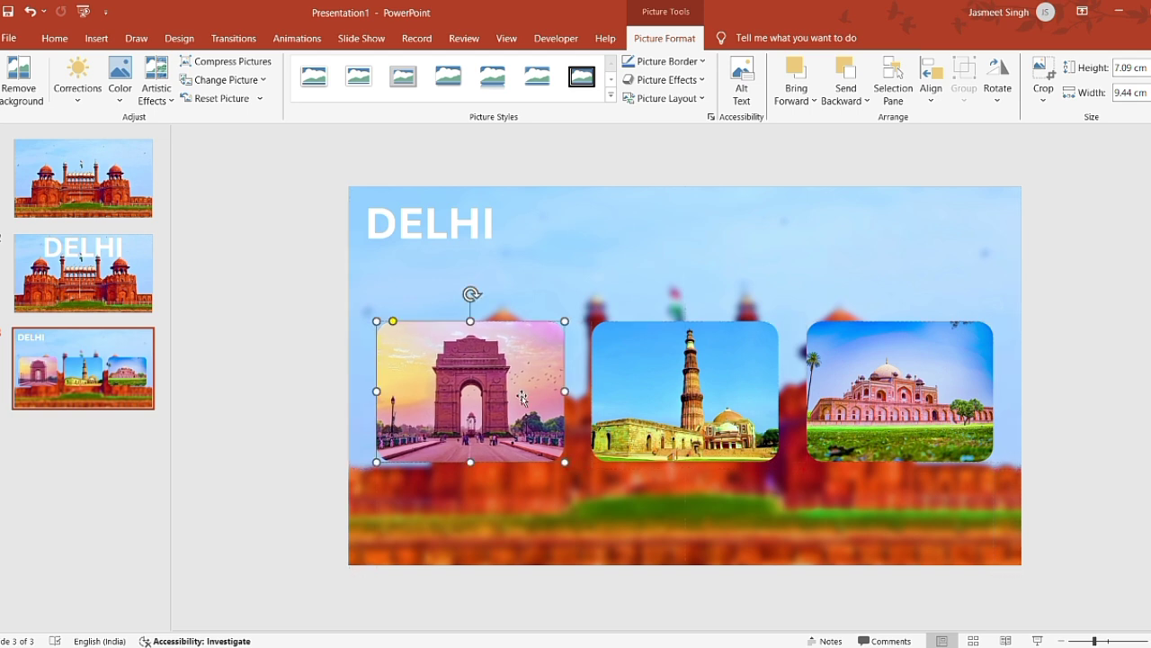
click(327, 339)
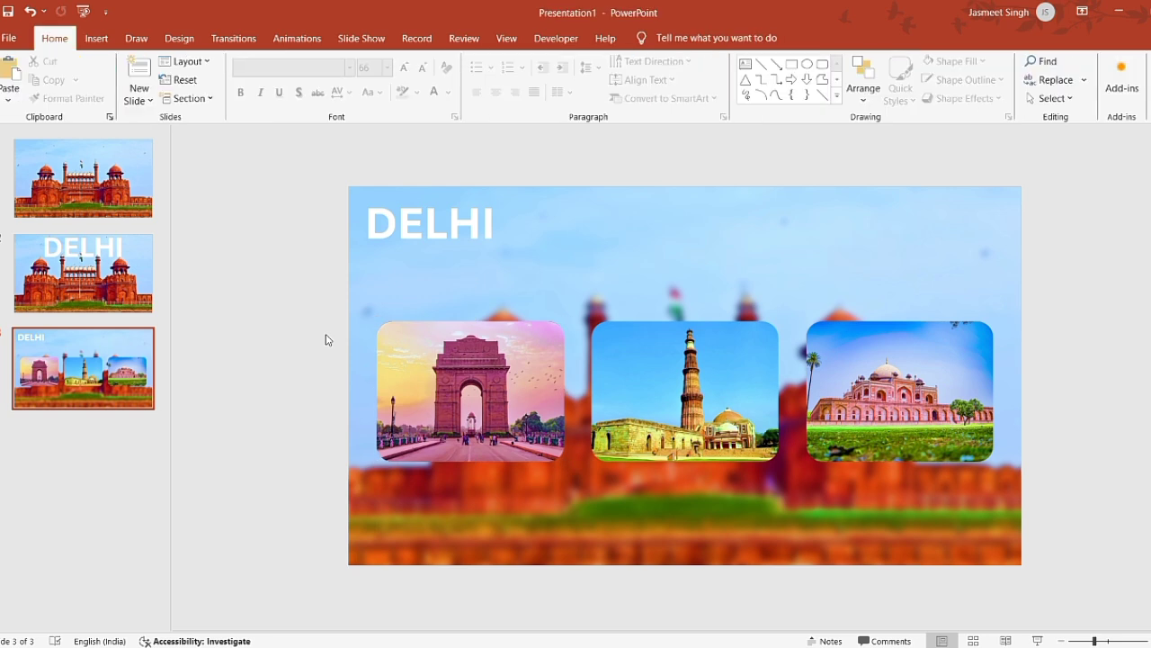
Step: Draw a text box above the three landmark pictures
key(alt+n)
key(x)
drag(376, 273, 693, 315)
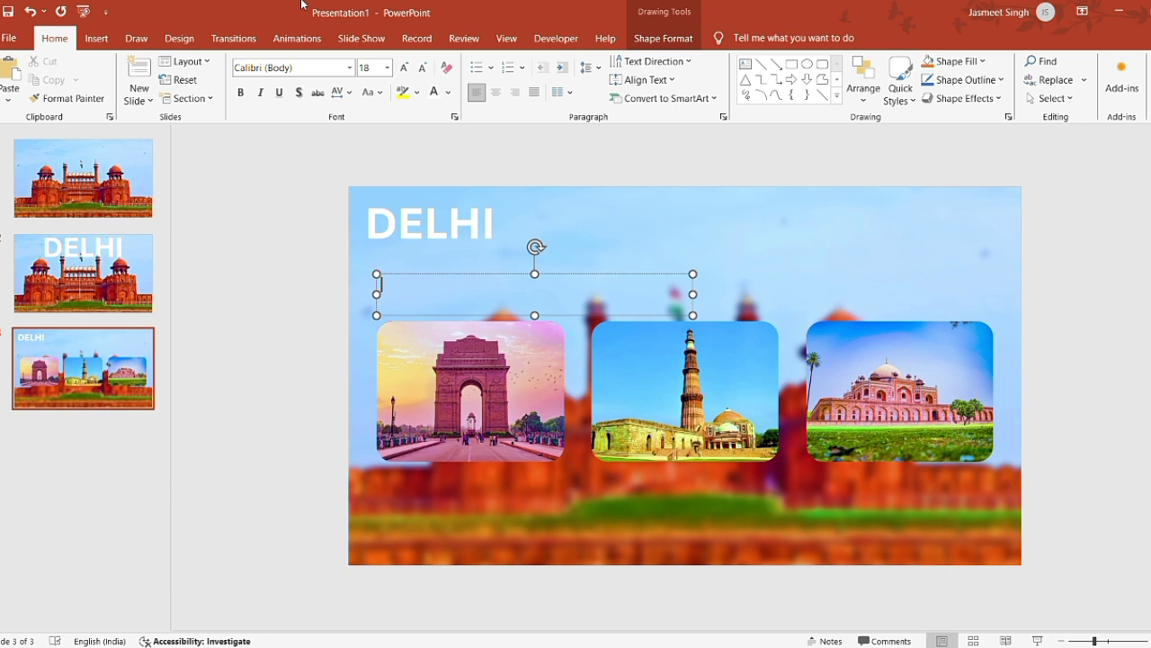
click(349, 68)
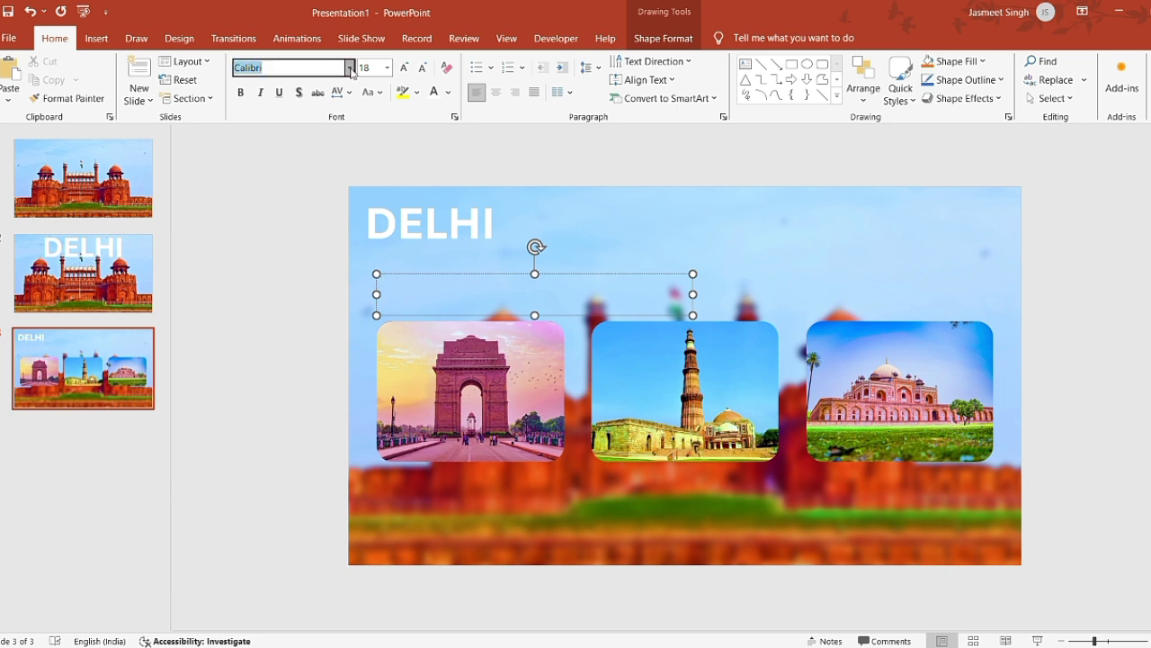
click(276, 389)
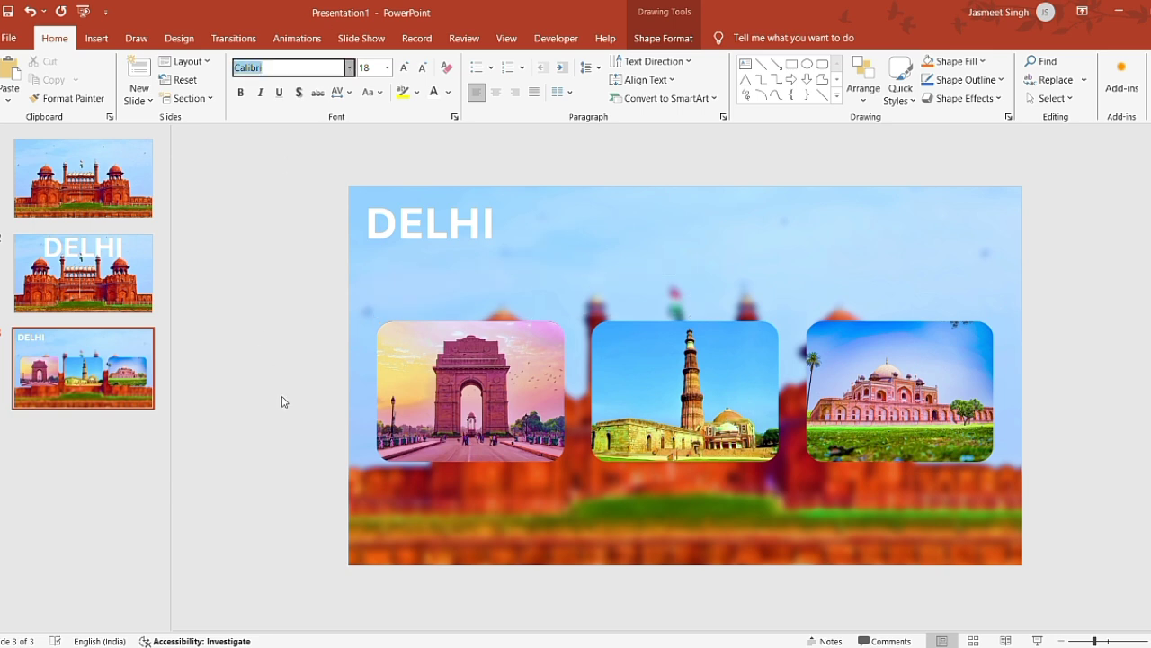
key(ctrl+z)
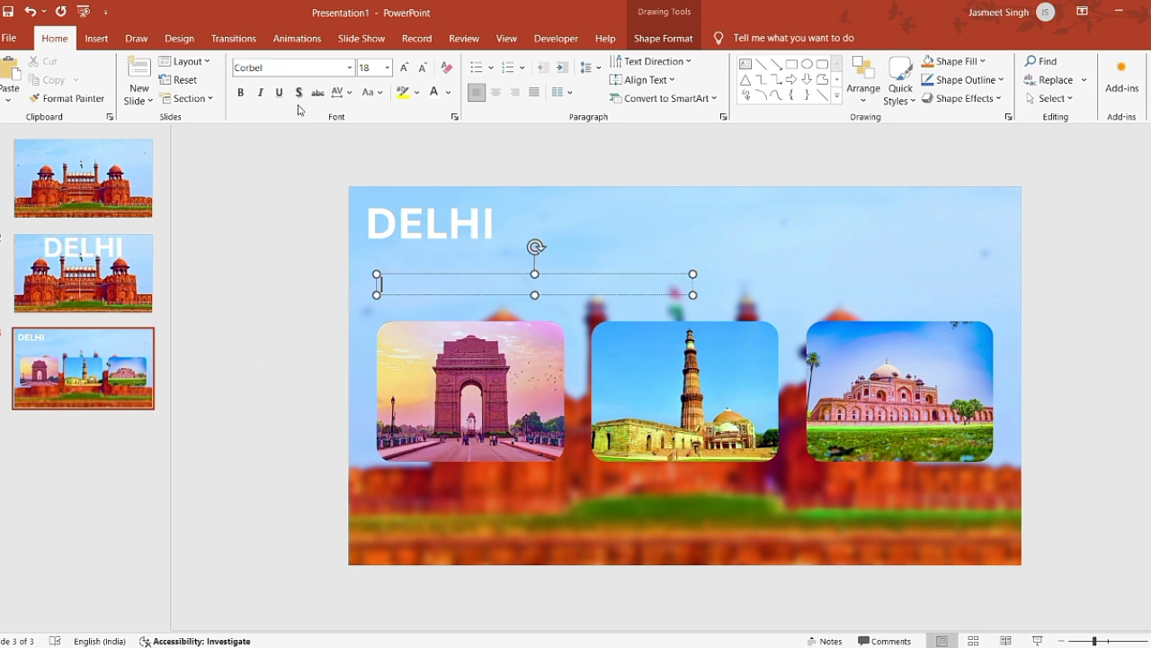
key(ctrl+z)
Step: Type 'Places to visit Delhi' in bold Corbel at size 40
click(305, 71)
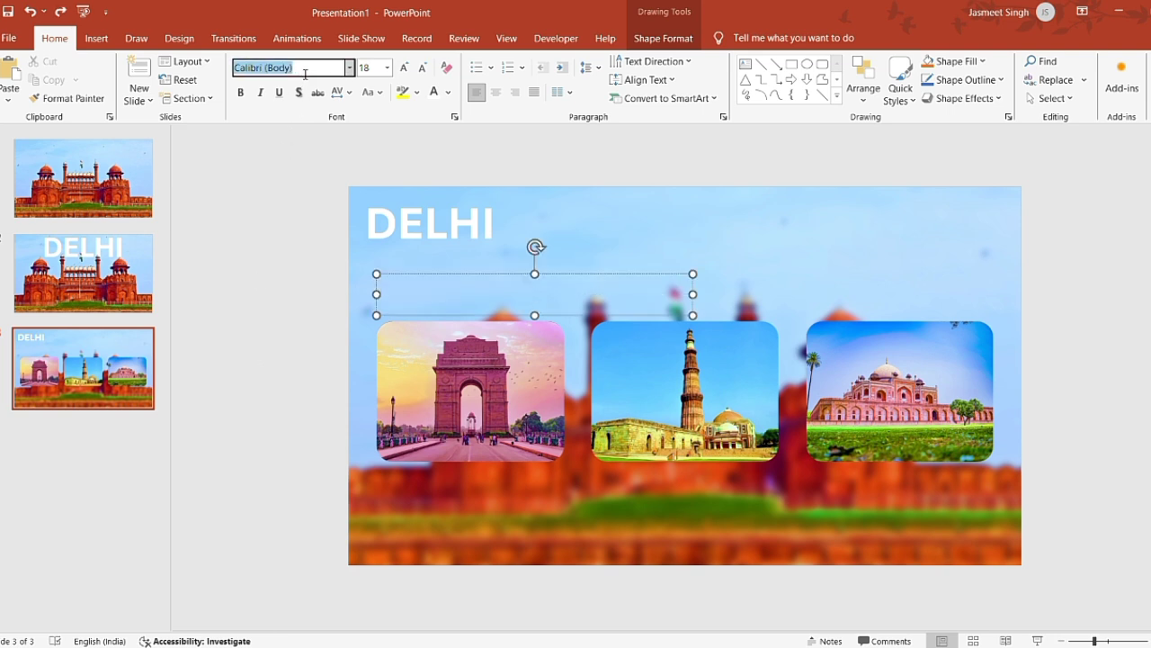
text(Corbel)
key(Return)
click(369, 67)
text(40)
key(Return)
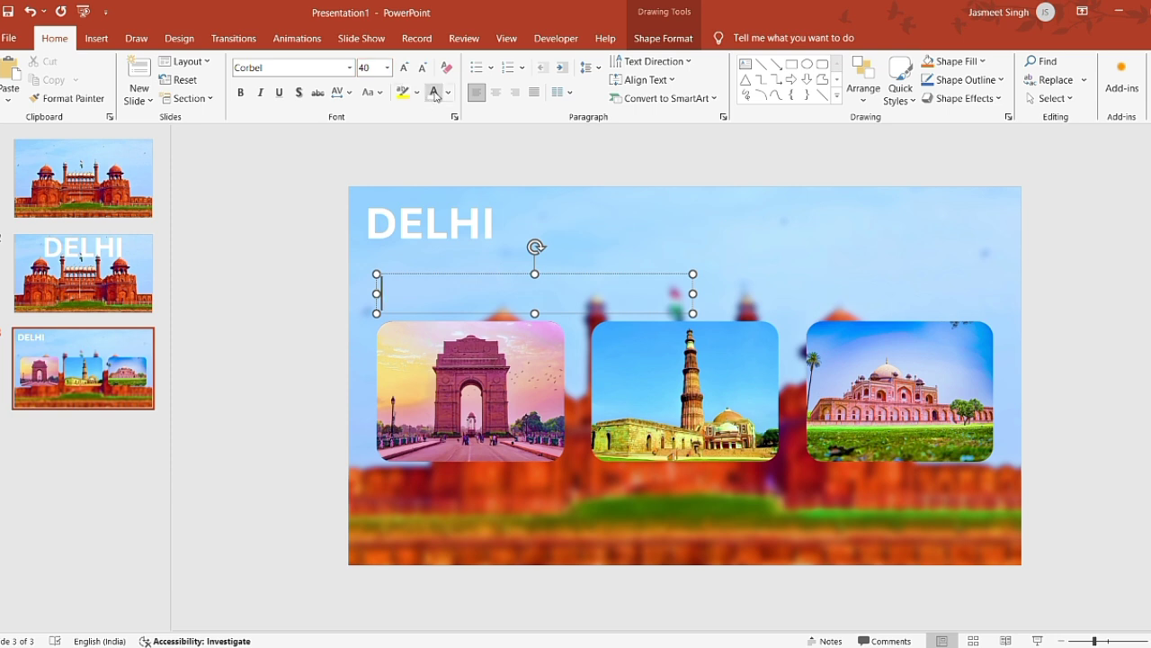
click(239, 97)
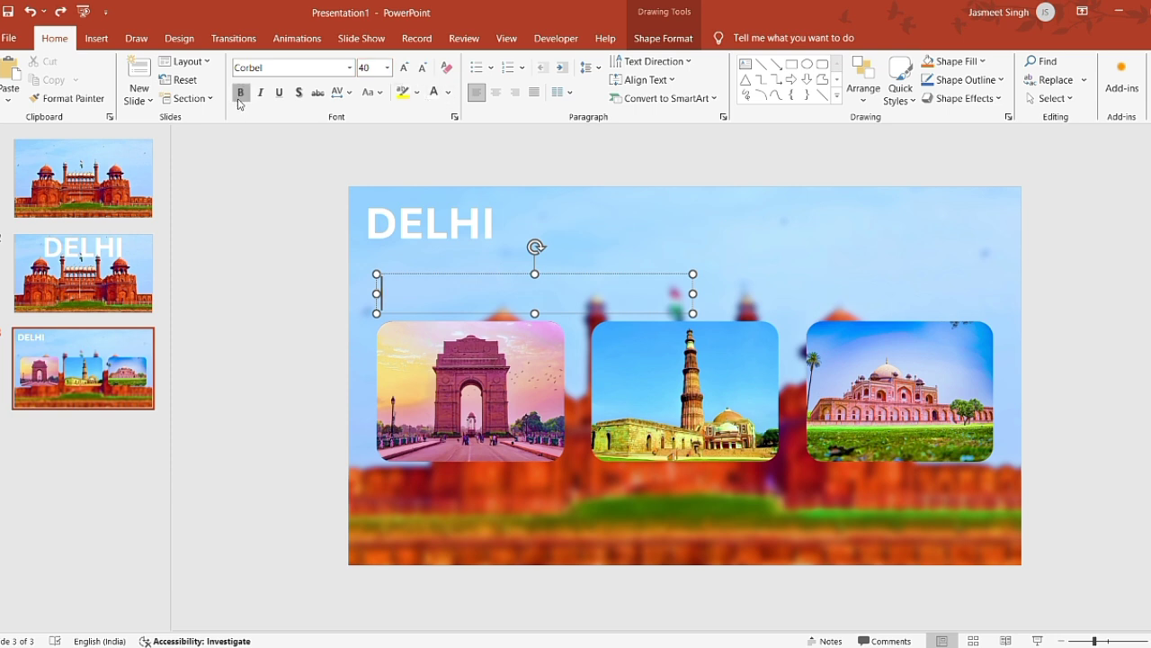
text(Places to visit Delhi)
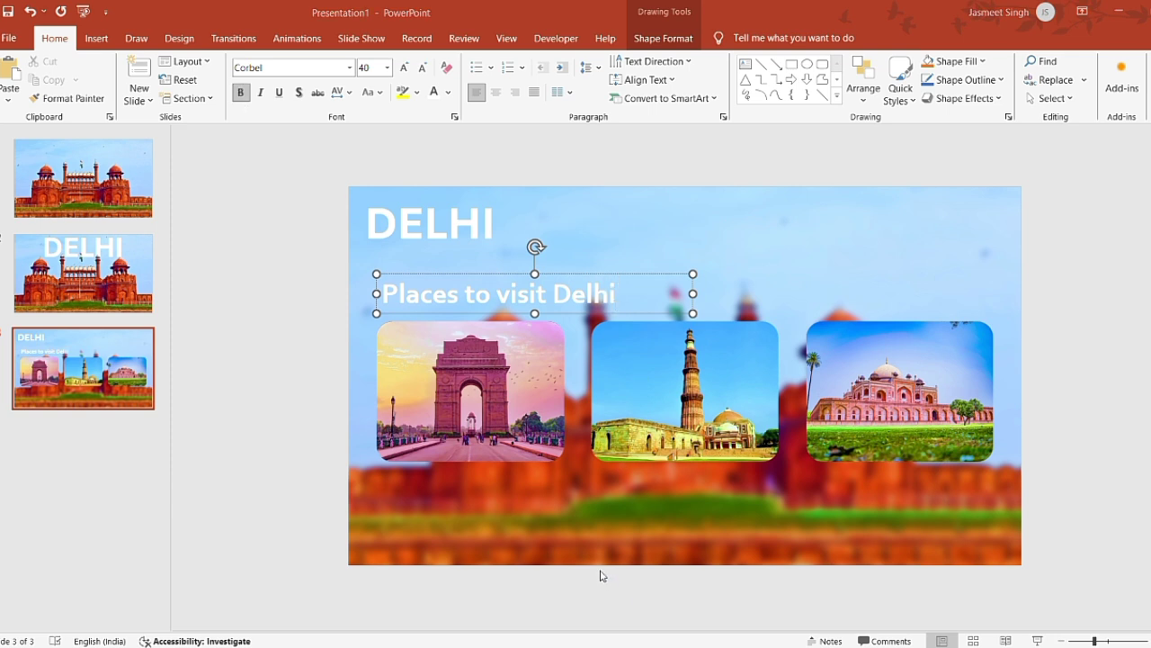
Step: Nudge the subtitle into place above the pictures and enlarge it to 44 pt
drag(636, 289, 629, 294)
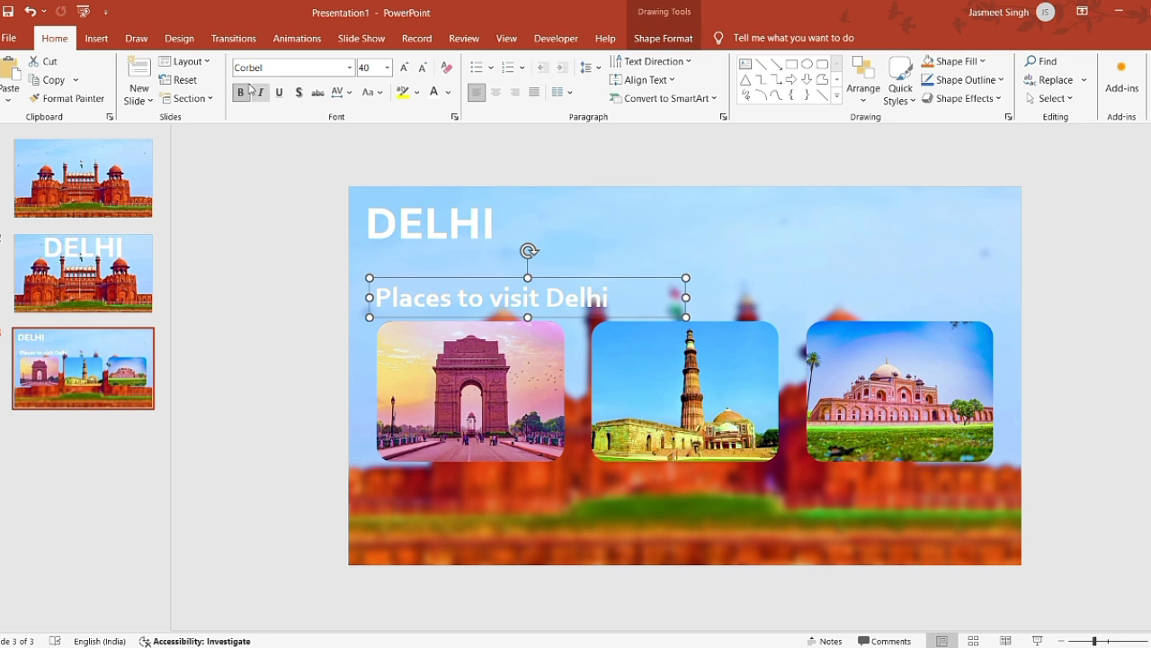
click(353, 70)
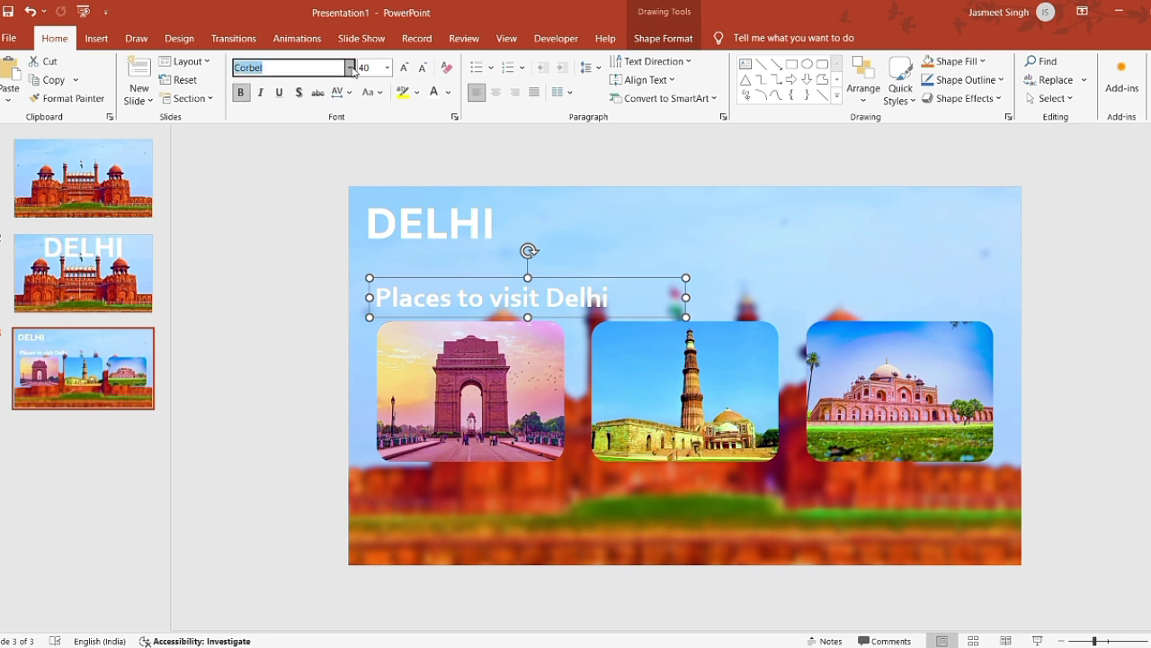
click(284, 268)
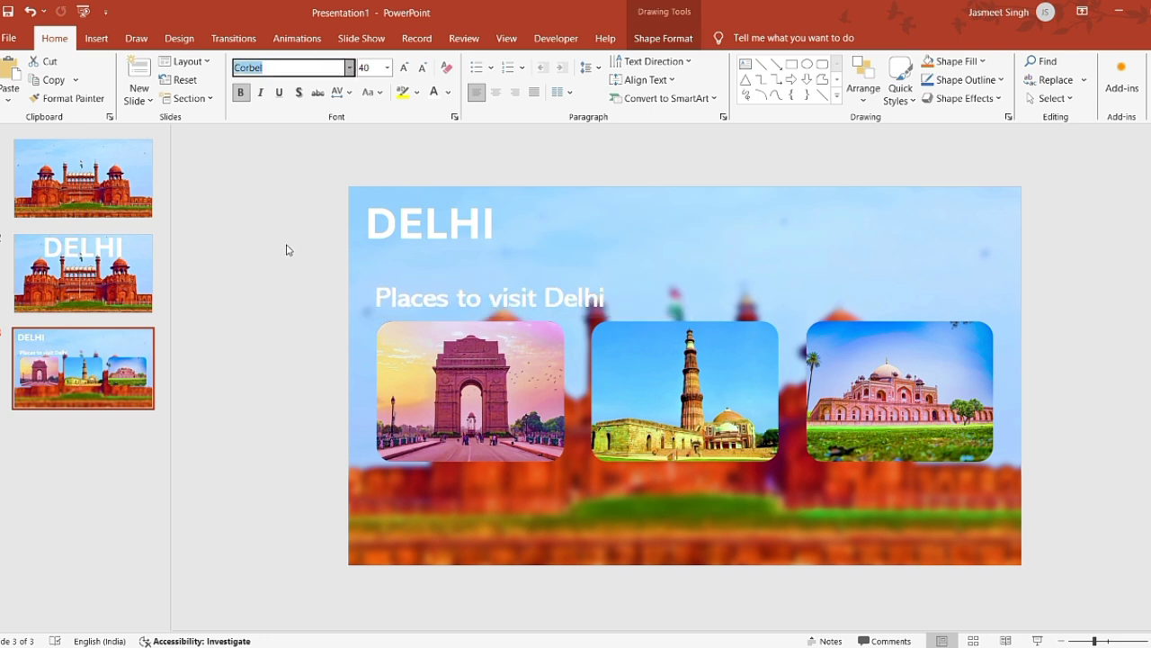
key(ctrl+z)
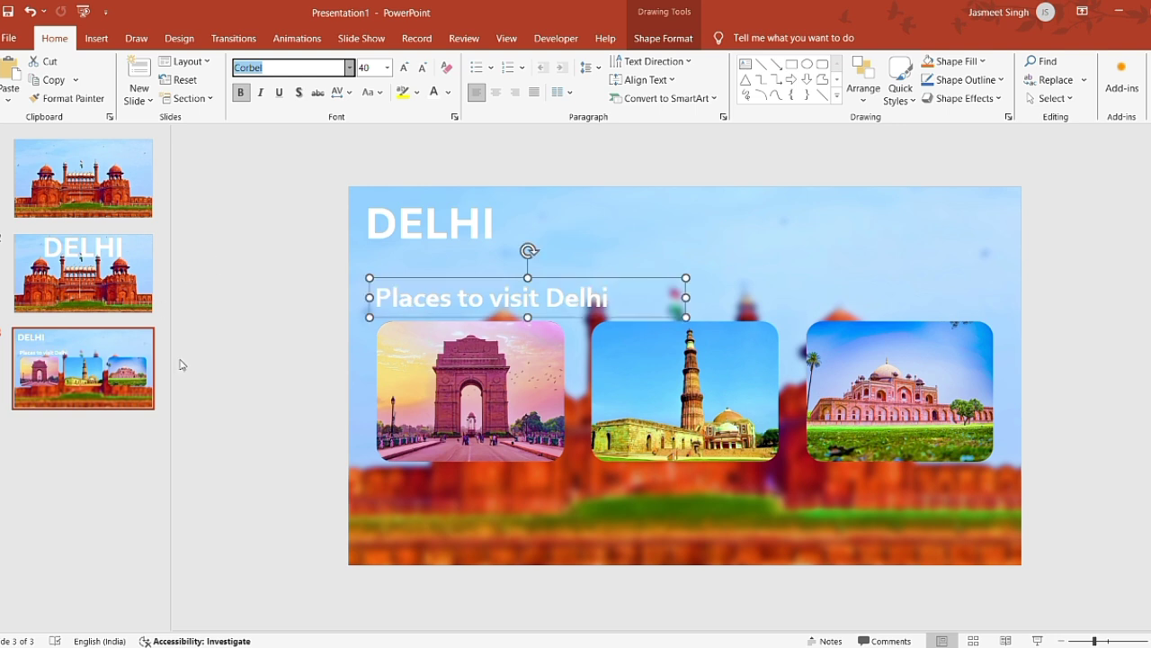
click(528, 164)
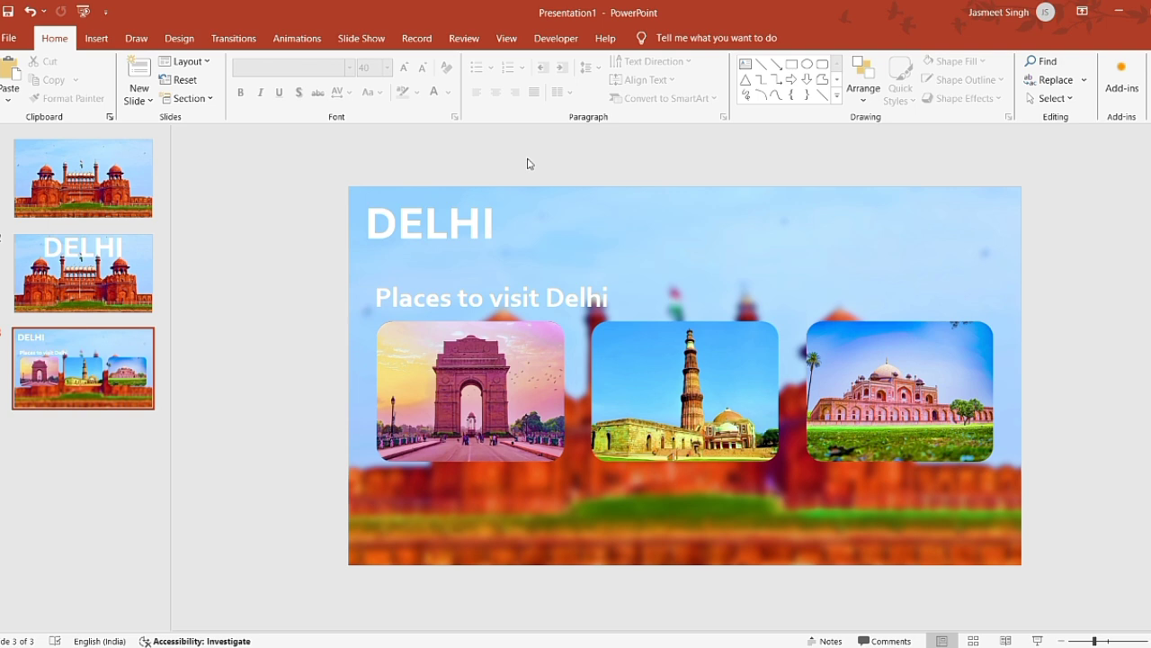
click(620, 292)
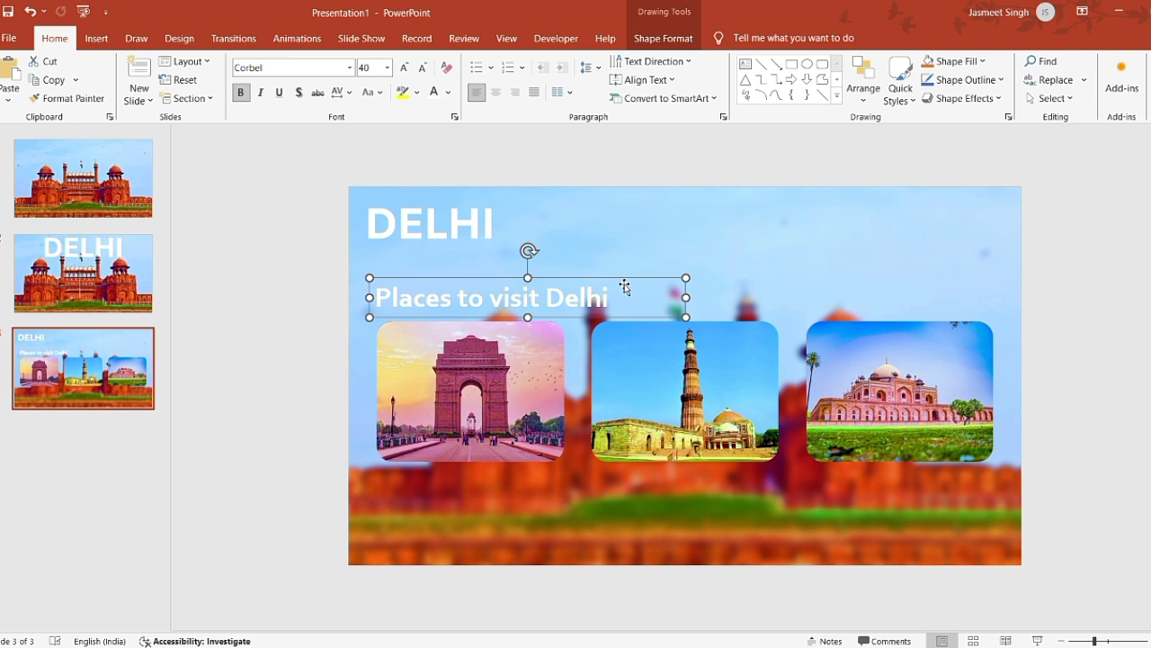
click(381, 74)
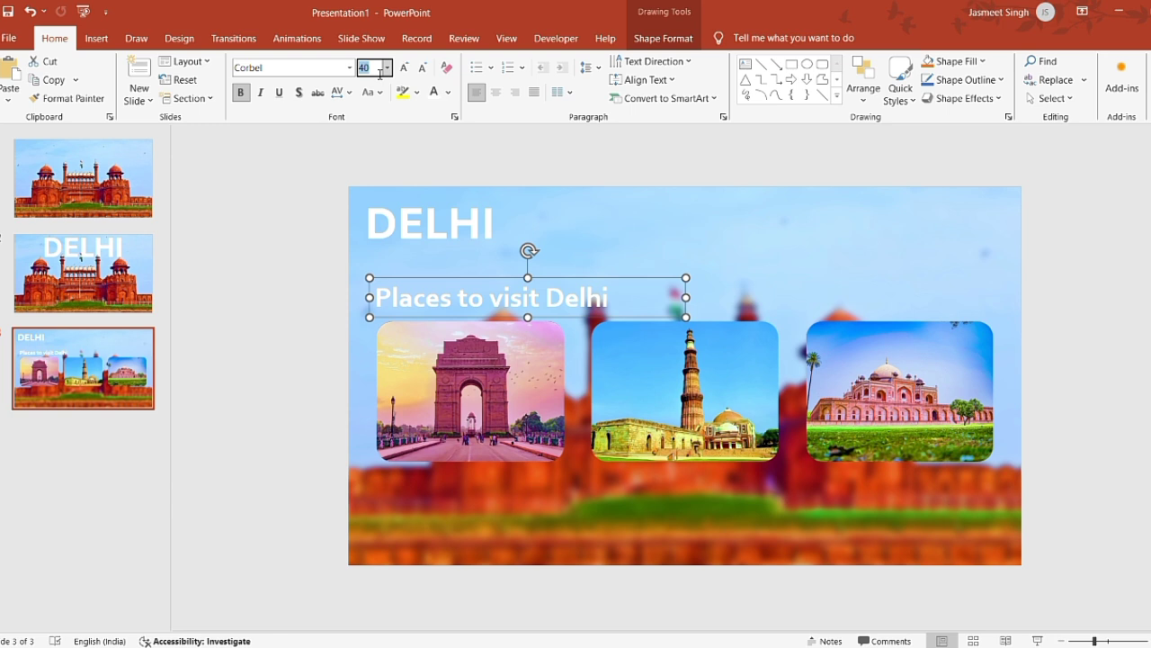
click(370, 313)
click(371, 315)
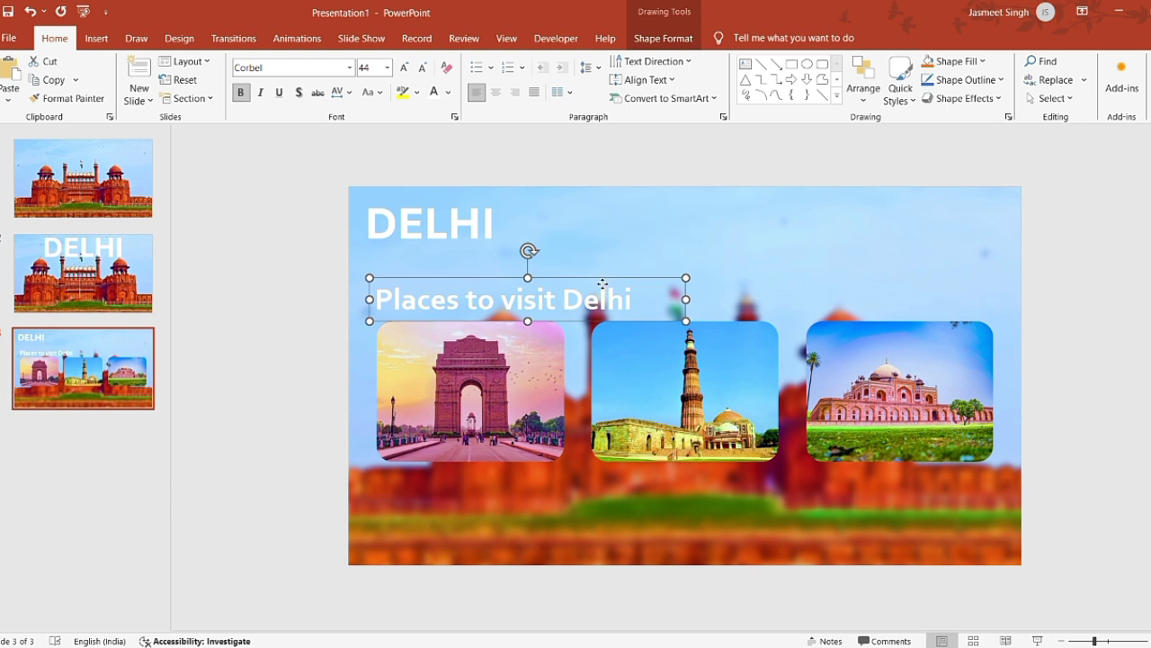
click(626, 174)
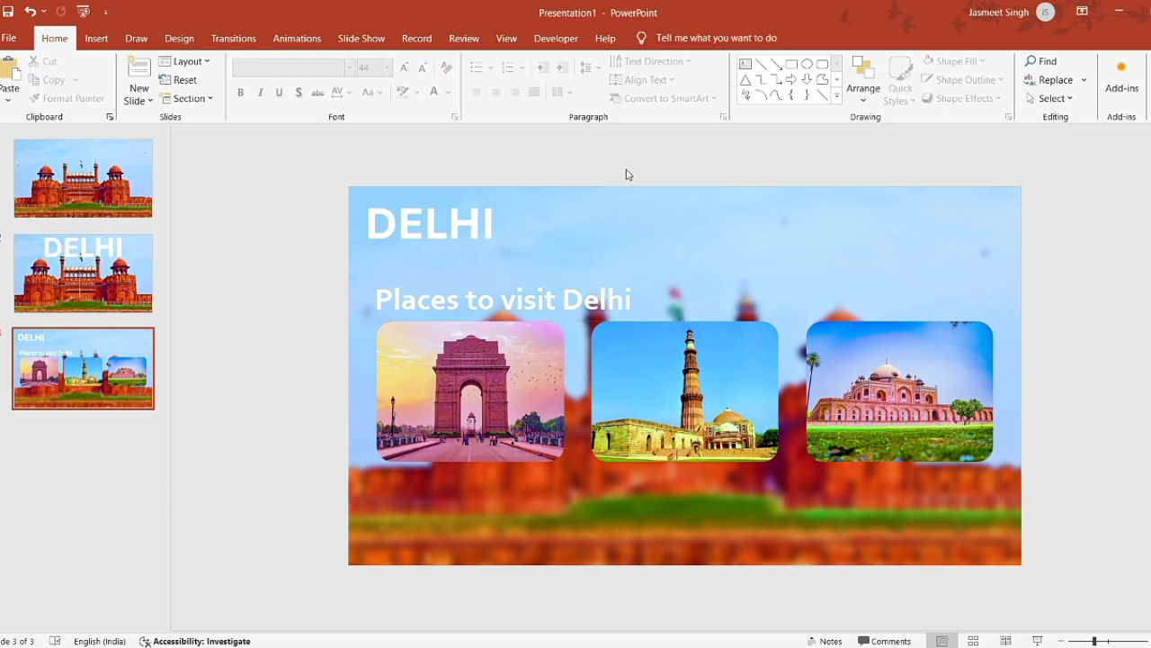
Step: Select India Gate, Qutub Minar and Humayun's Tomb and paste copies onto slide 2
click(505, 389)
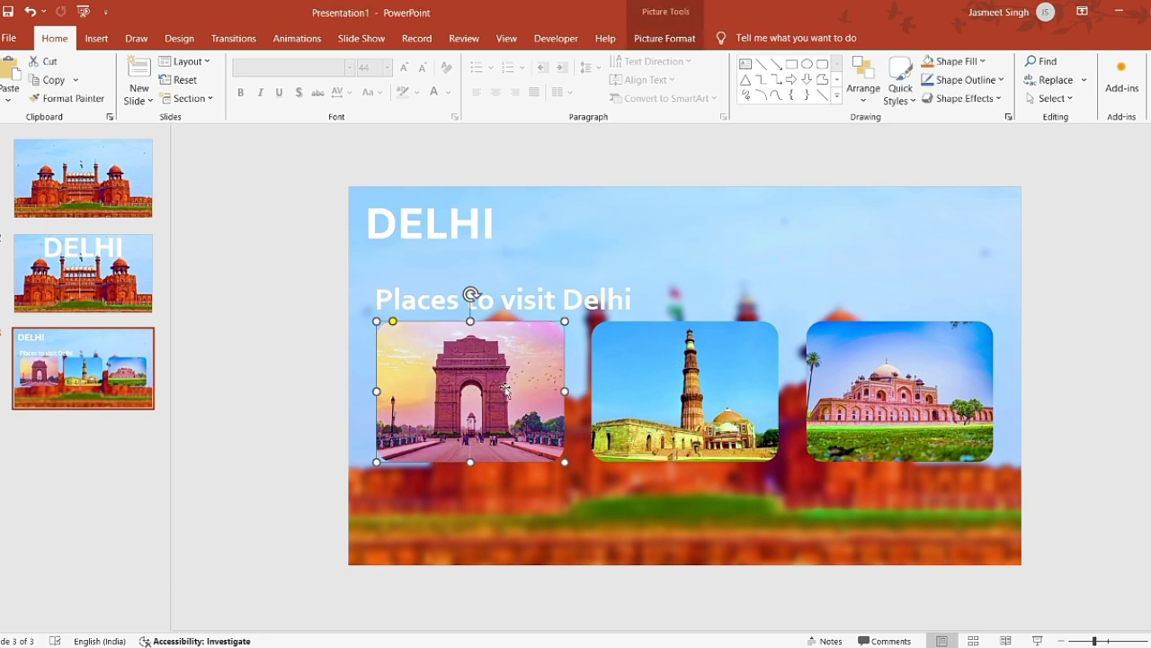
ctrl+click(646, 369)
ctrl+click(879, 364)
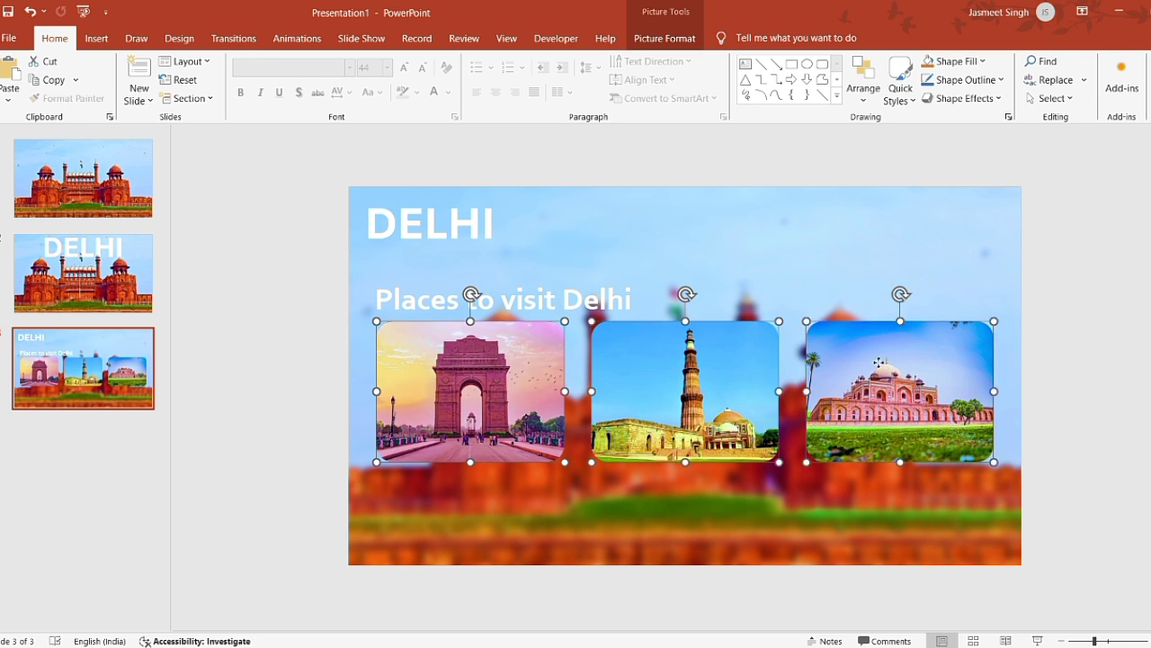
click(135, 267)
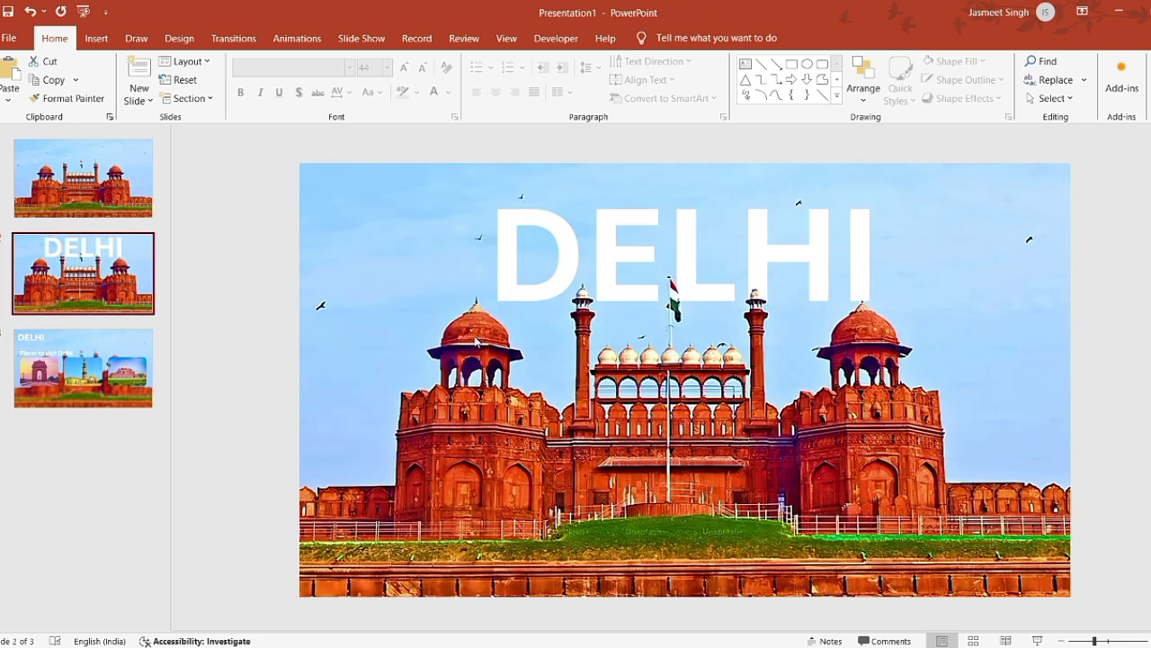
key(ctrl+v)
Step: Move the three pasted pictures just beyond slide 2's right edge, then go back to slide 3
scroll(579, 369, down, 2)
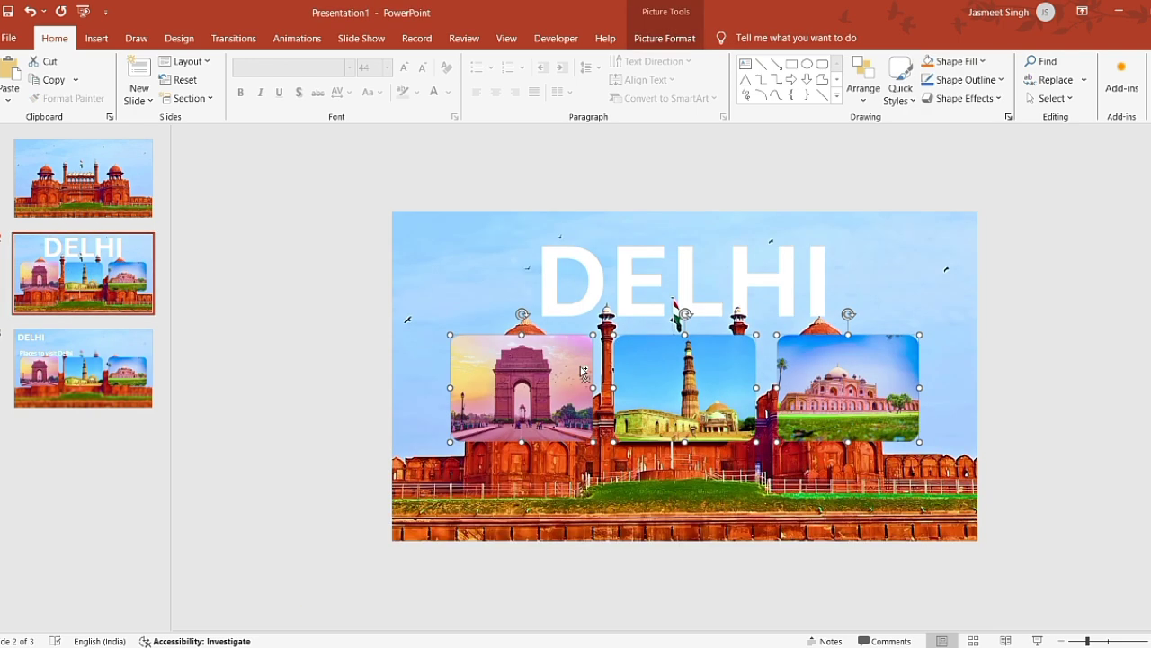
scroll(578, 369, down, 2)
scroll(580, 371, down, 1)
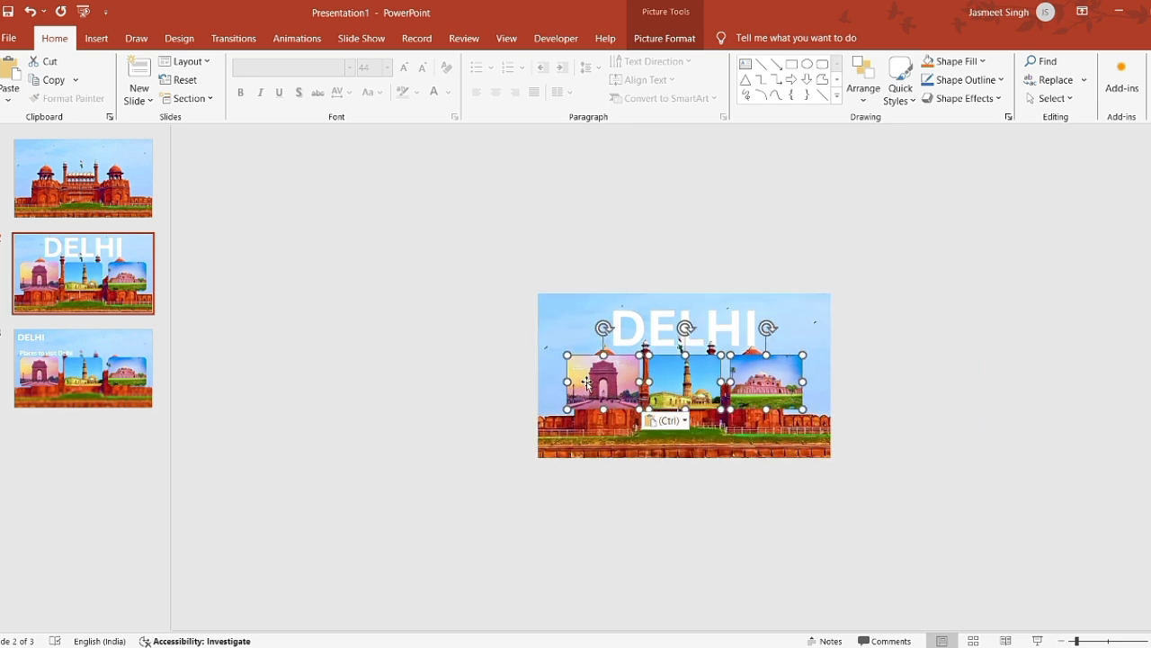
double_click(589, 387)
drag(664, 383, 961, 377)
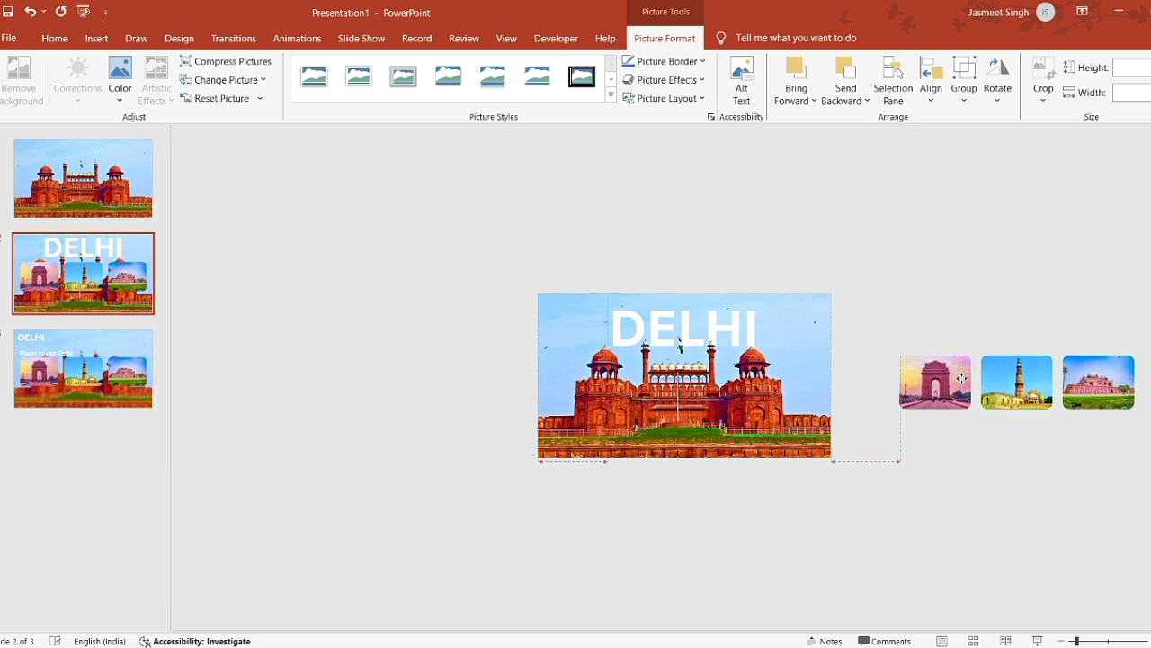
click(957, 319)
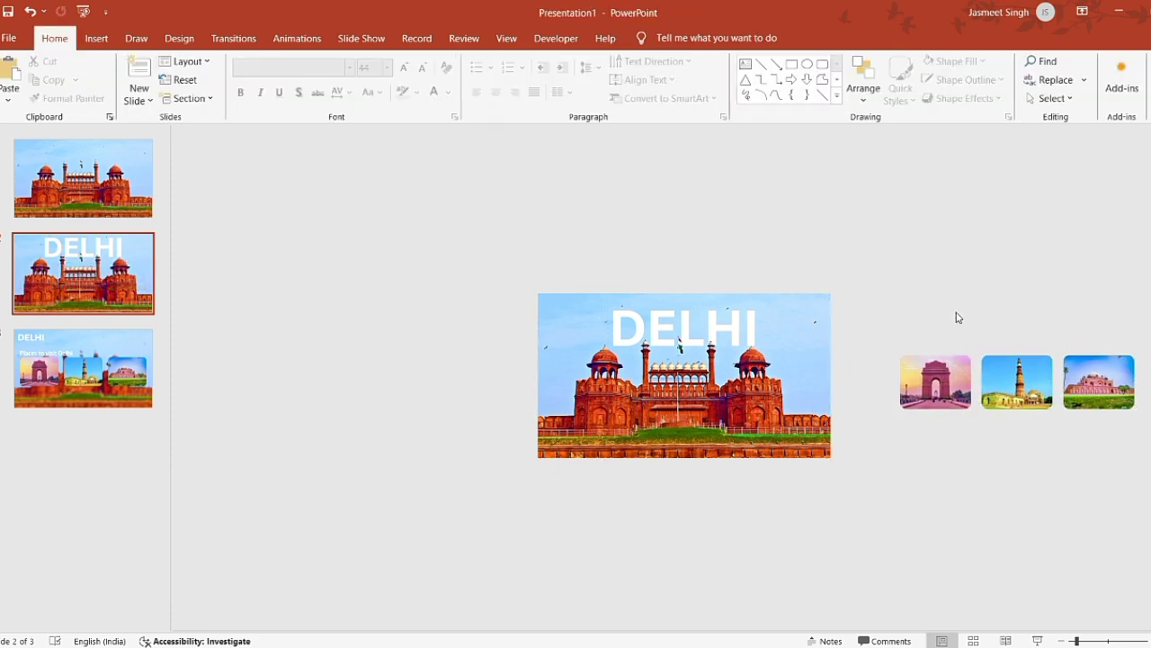
click(112, 374)
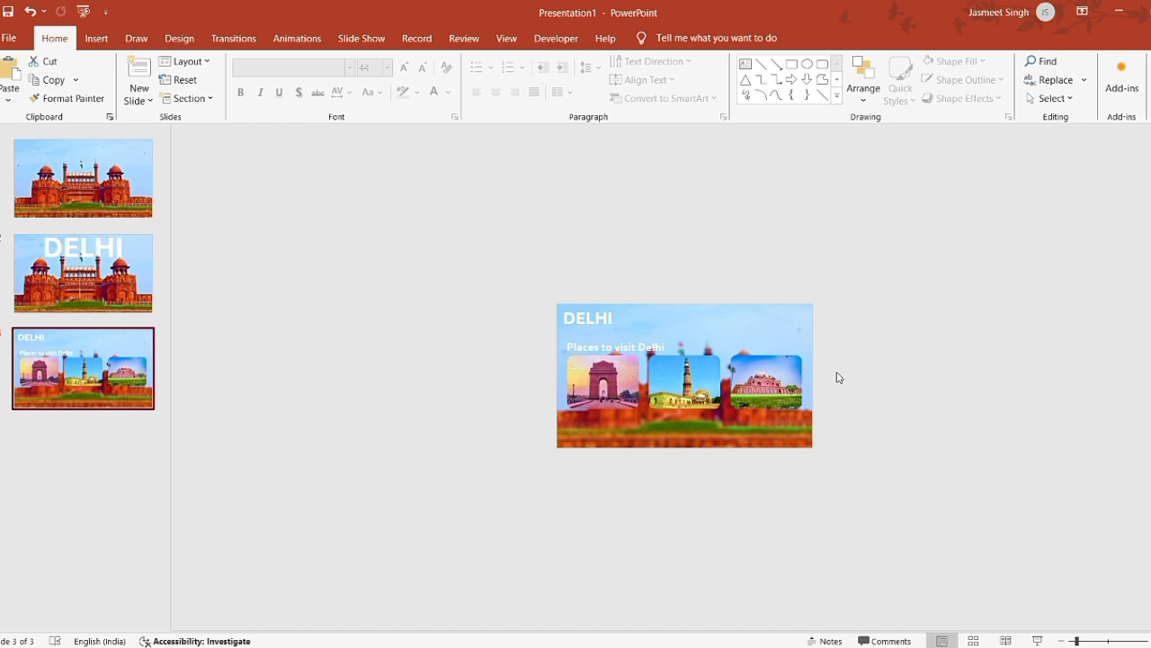
ctrl+scroll(837, 377, up, 2)
ctrl+scroll(839, 378, up, 2)
ctrl+scroll(841, 379, up, 2)
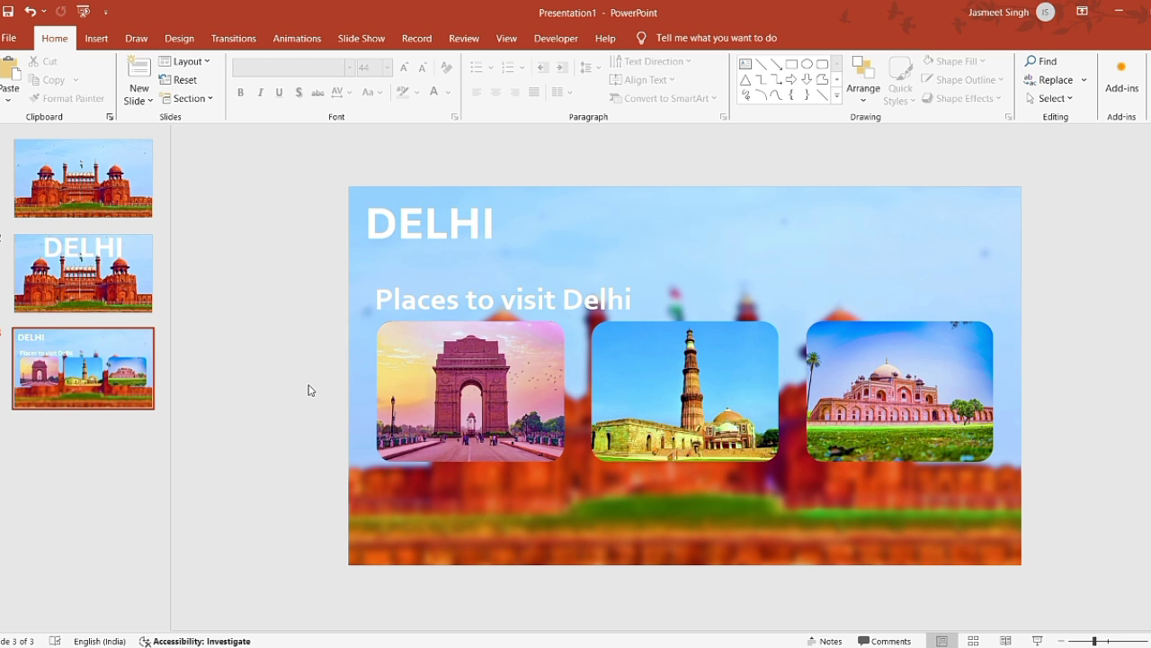
Step: Duplicate slide 3 as slide 4
click(135, 371)
key(ctrl+c)
key(ctrl+v)
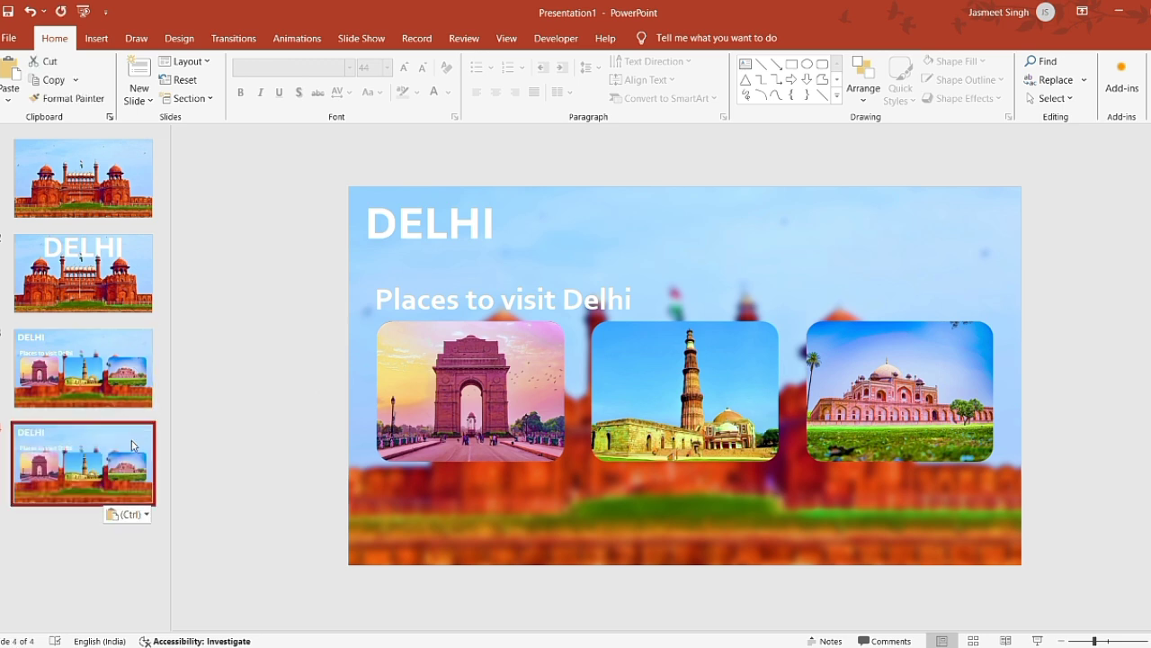
Step: Delete the DELHI title and the 'Places to visit Delhi' subtitle from slide 4
click(456, 390)
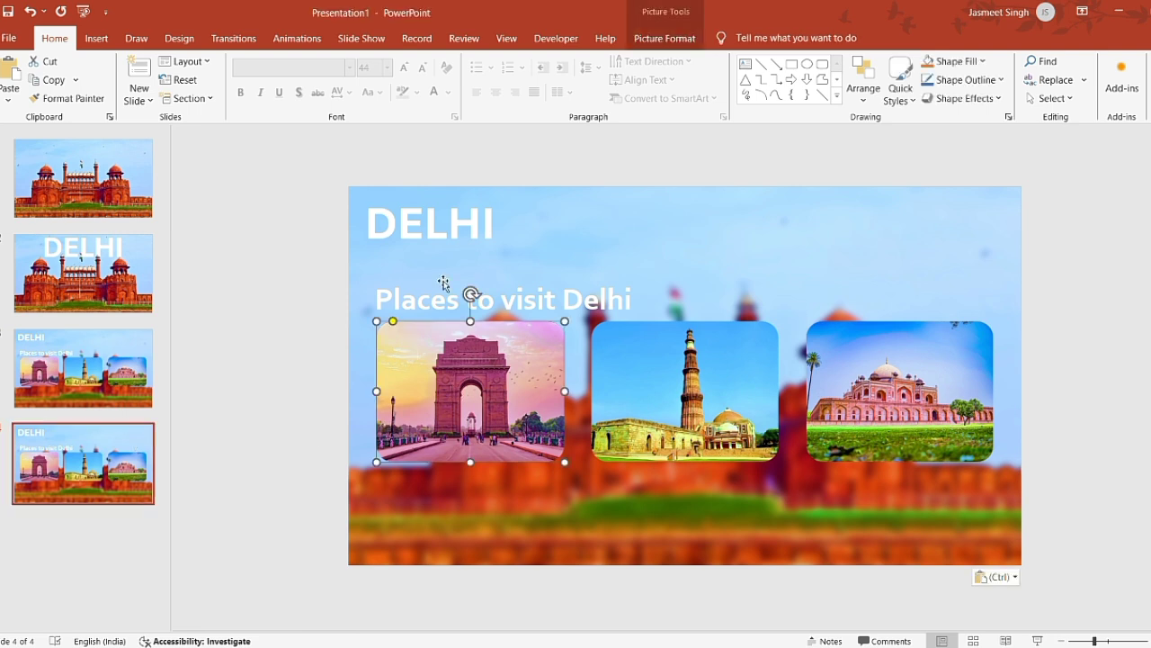
click(444, 286)
shift+click(442, 219)
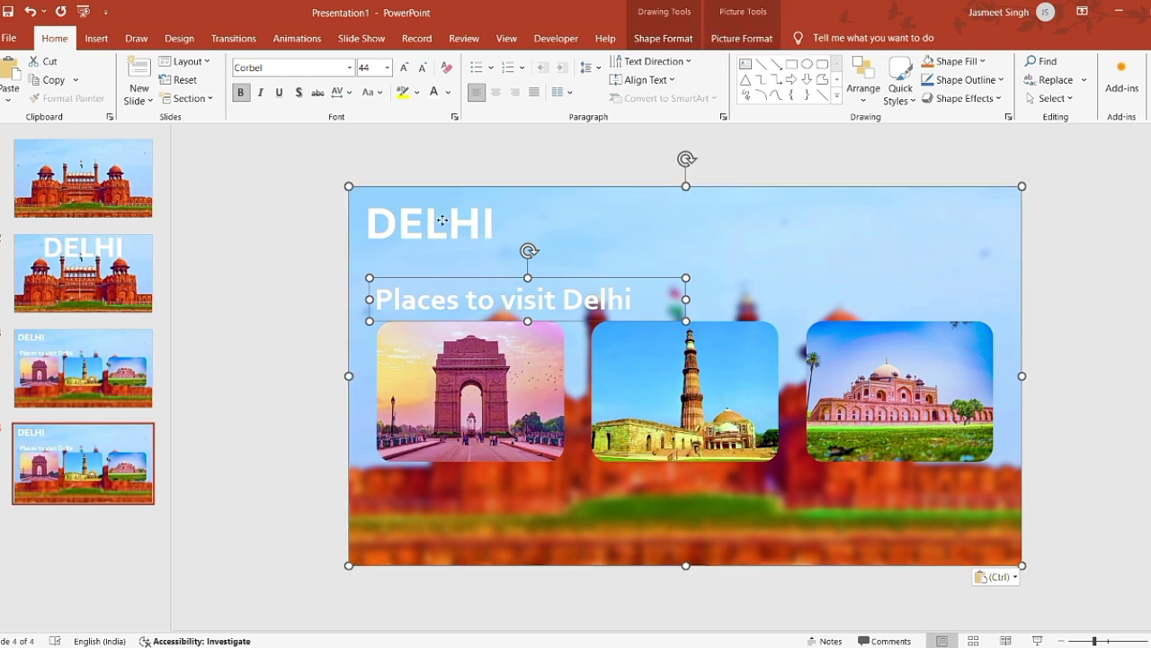
click(321, 226)
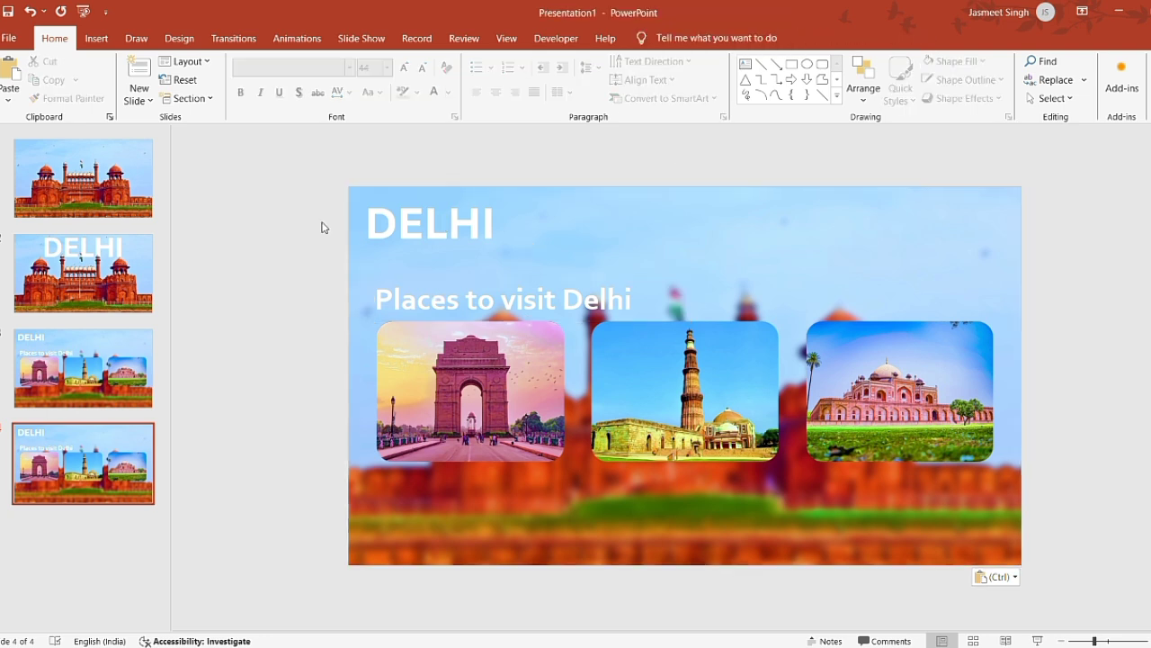
click(404, 231)
drag(323, 168, 581, 289)
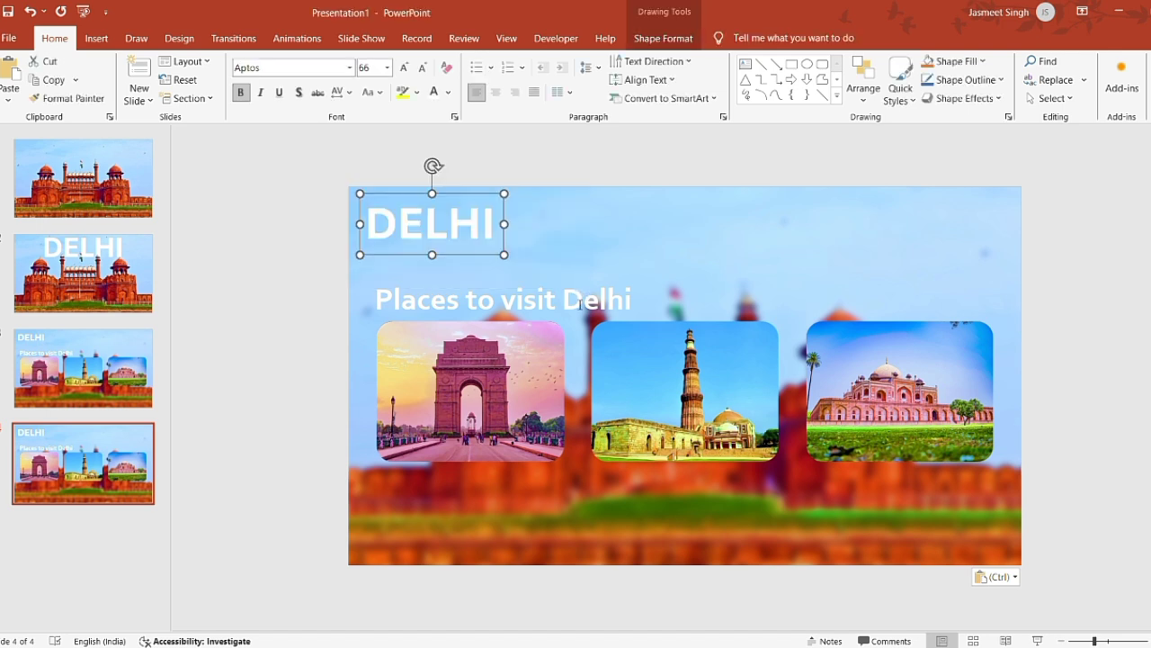
shift+click(580, 306)
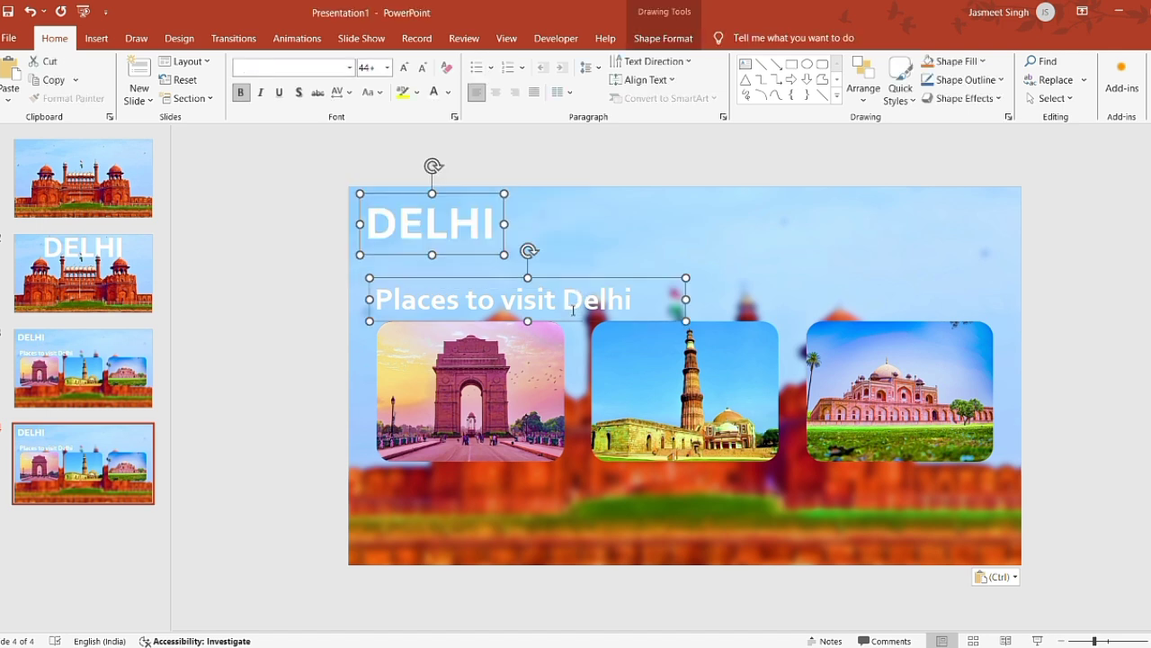
key(Delete)
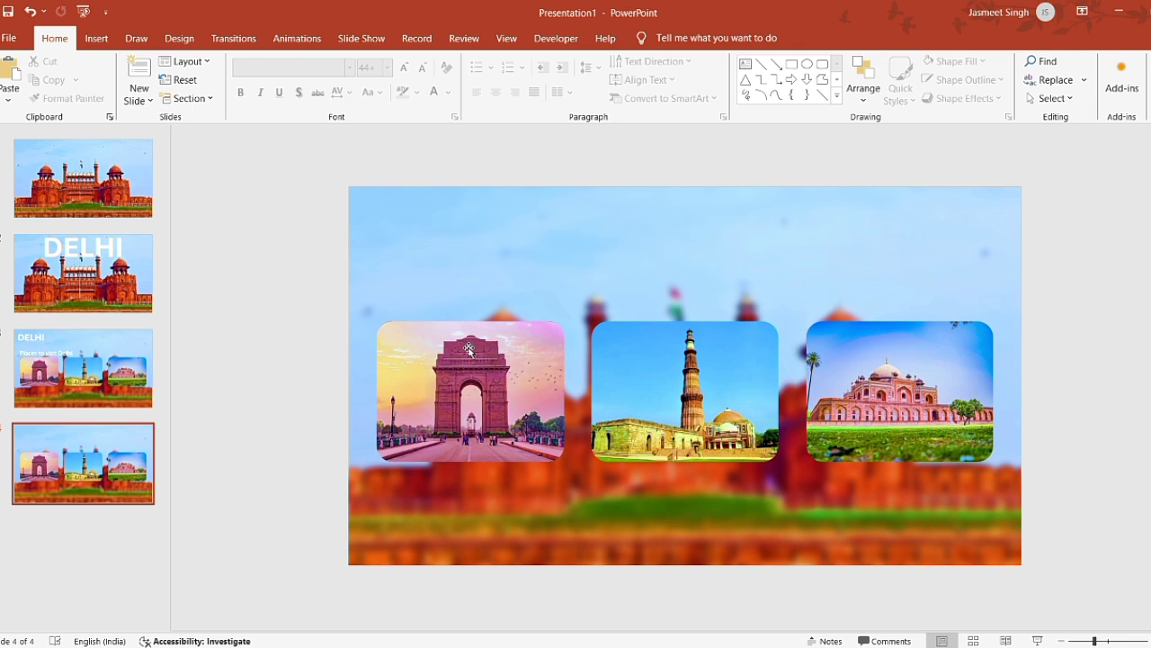
Step: Shrink the Qutub Minar and Humayun's Tomb pictures together
click(703, 366)
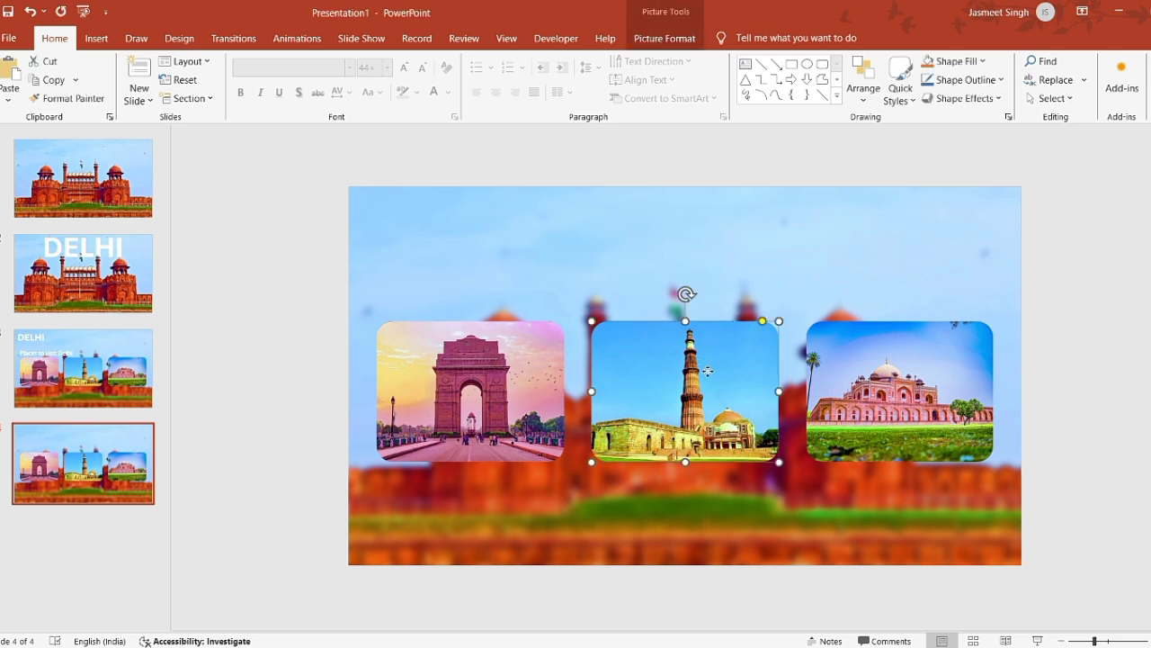
shift+click(857, 372)
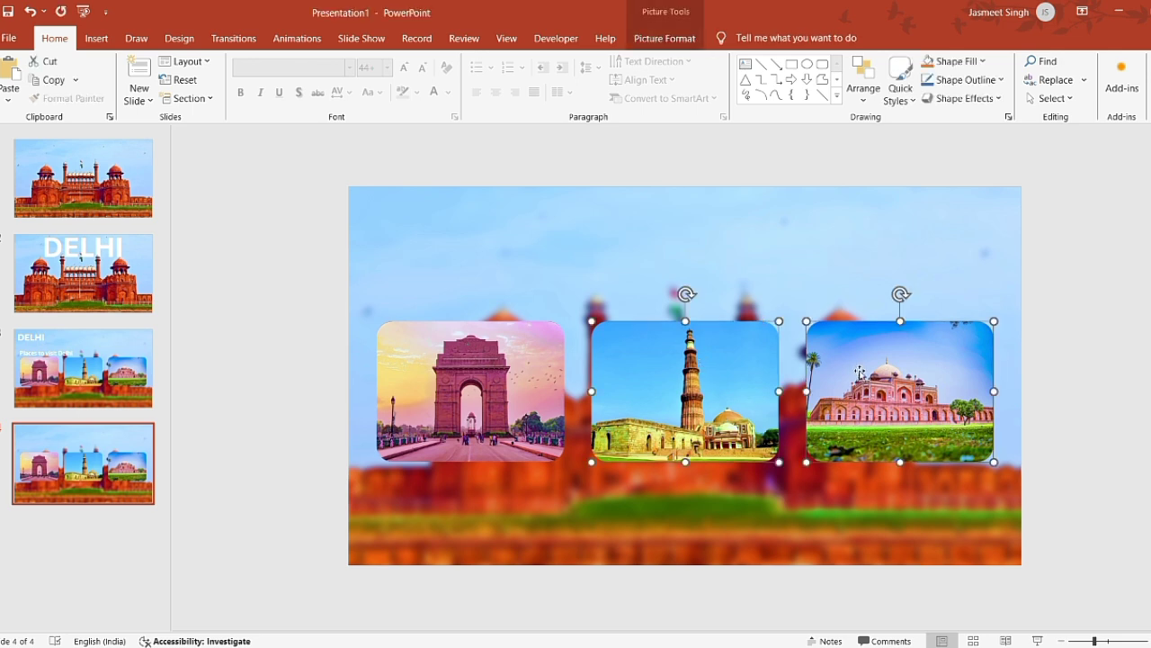
drag(807, 322, 894, 369)
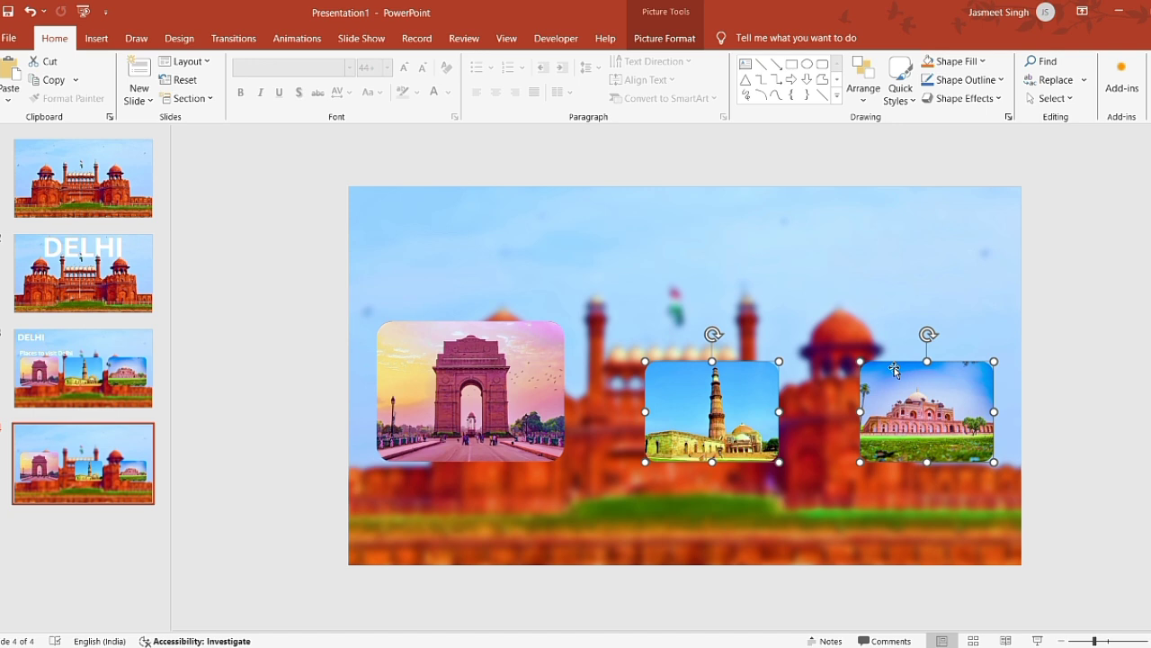
click(1106, 352)
Step: Place Qutub Minar and Humayun's Tomb side by side in the slide's bottom-right corner
drag(965, 434, 982, 518)
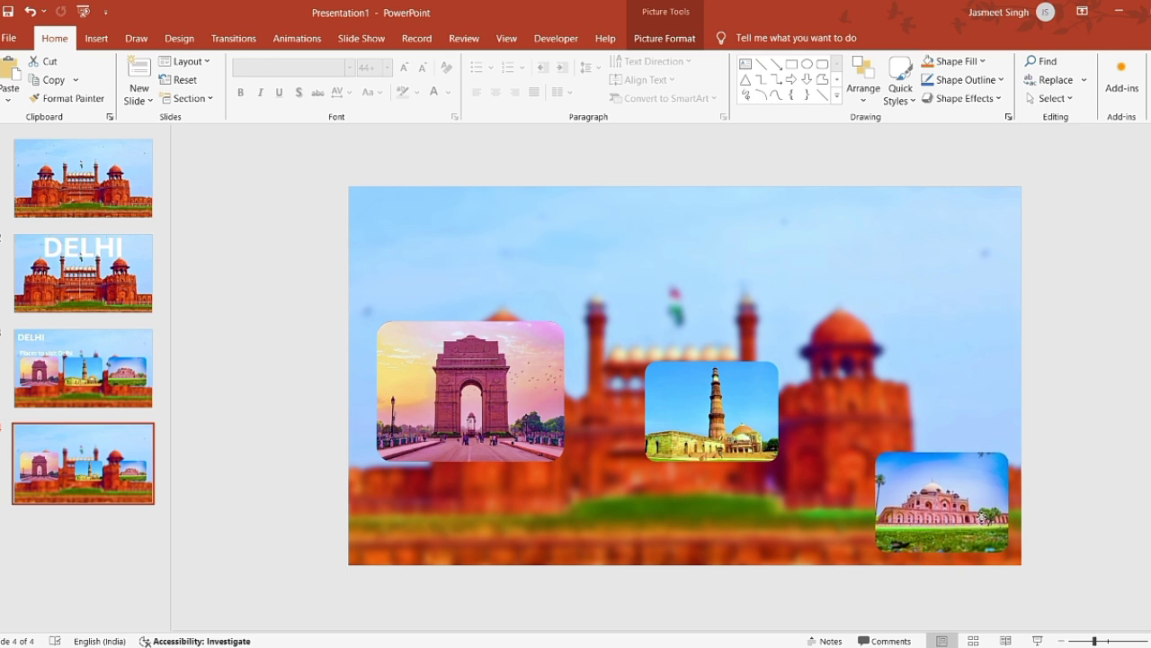
drag(704, 421, 787, 511)
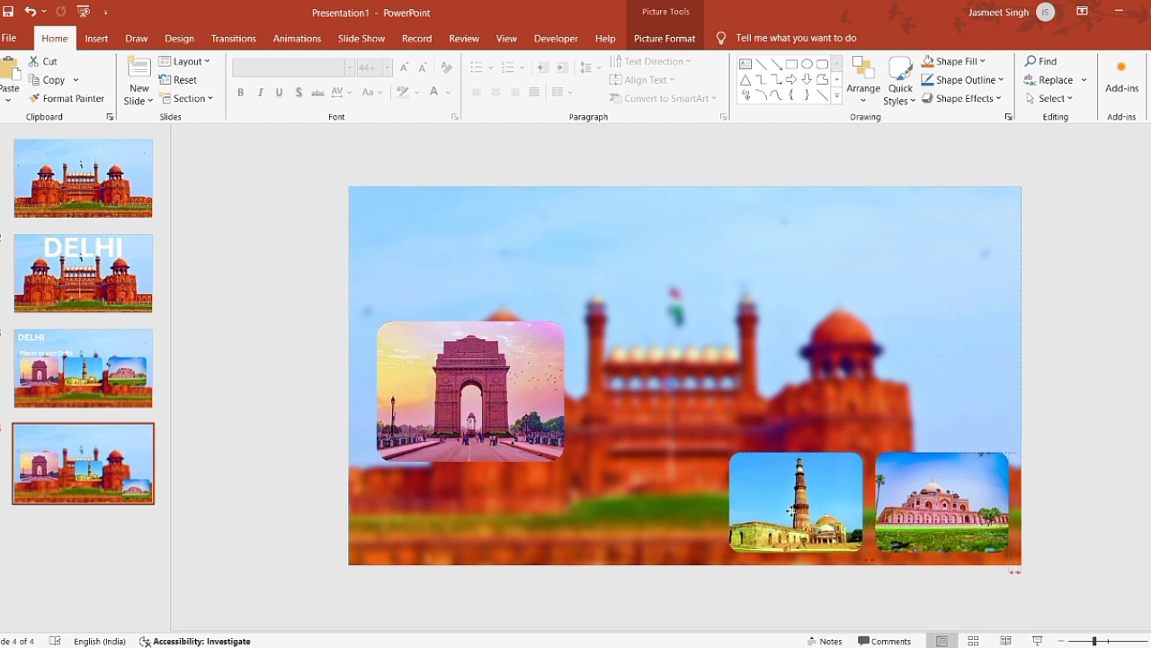
drag(791, 511, 792, 511)
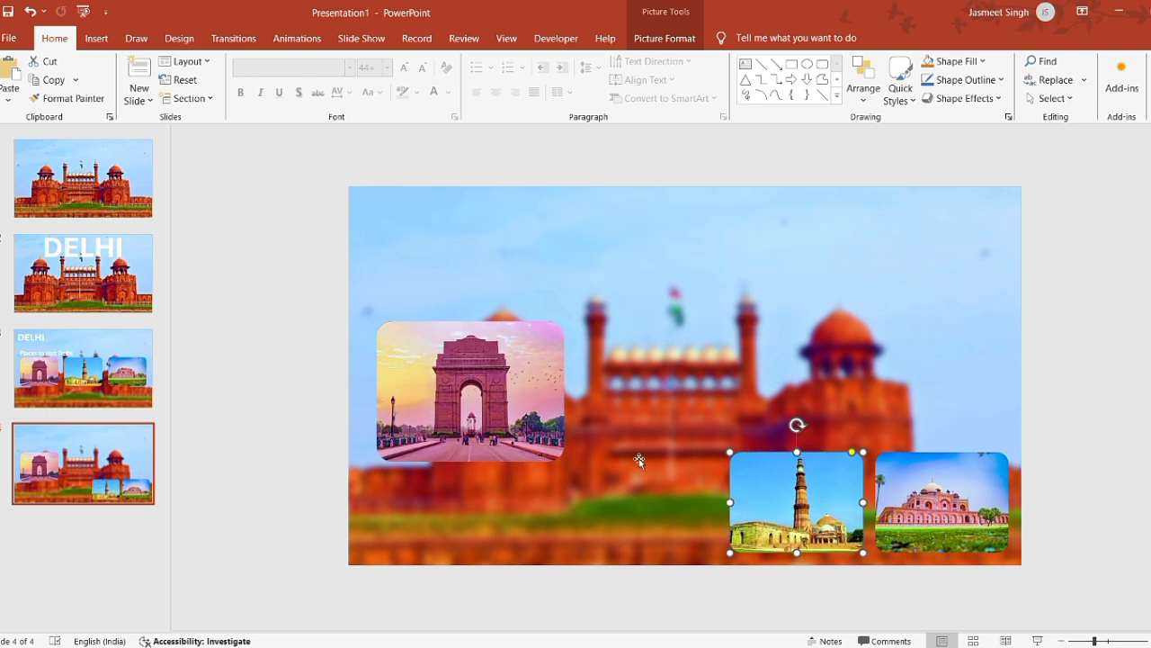
click(241, 380)
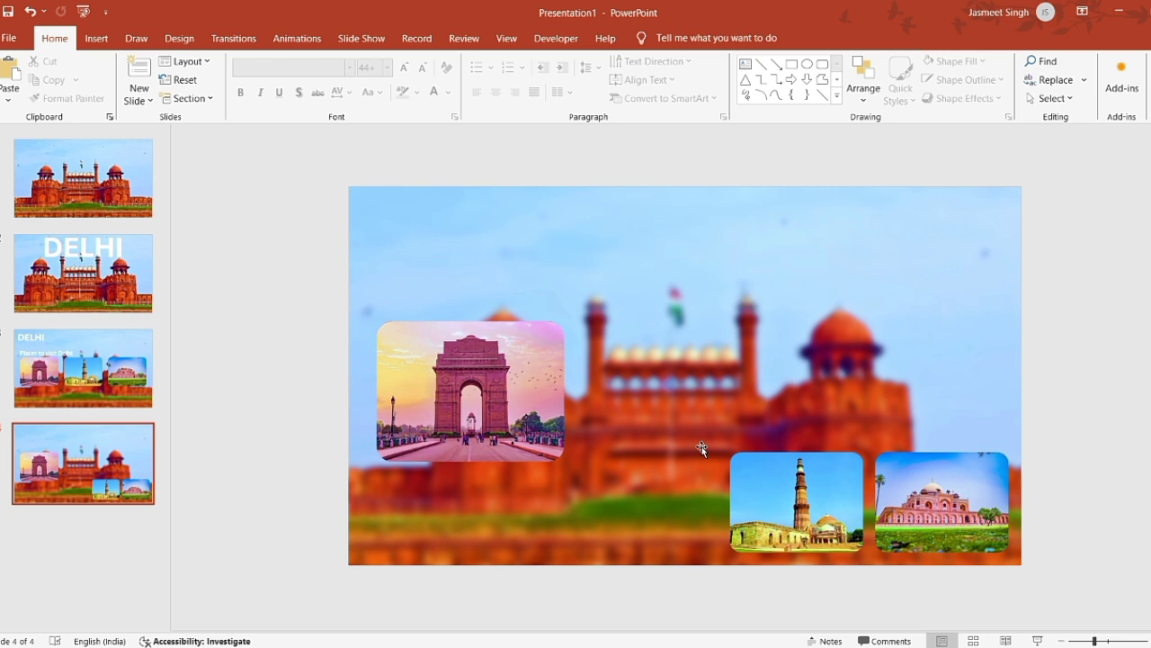
Step: Move the India Gate picture to the top-left and stretch it across the slide
click(796, 338)
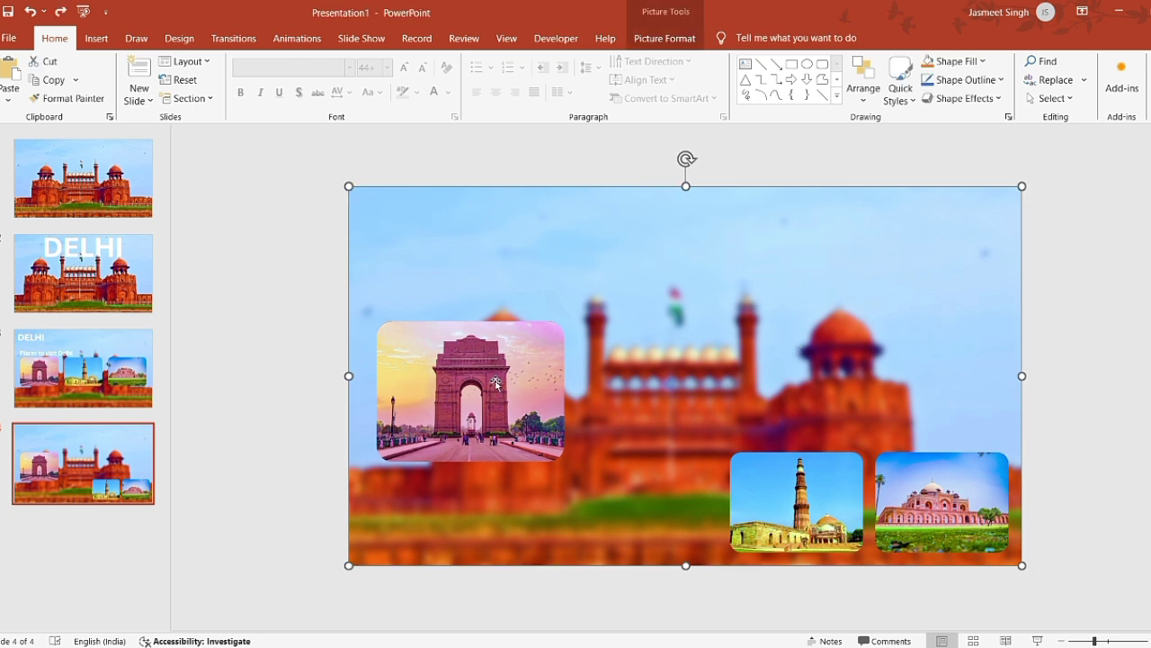
click(540, 396)
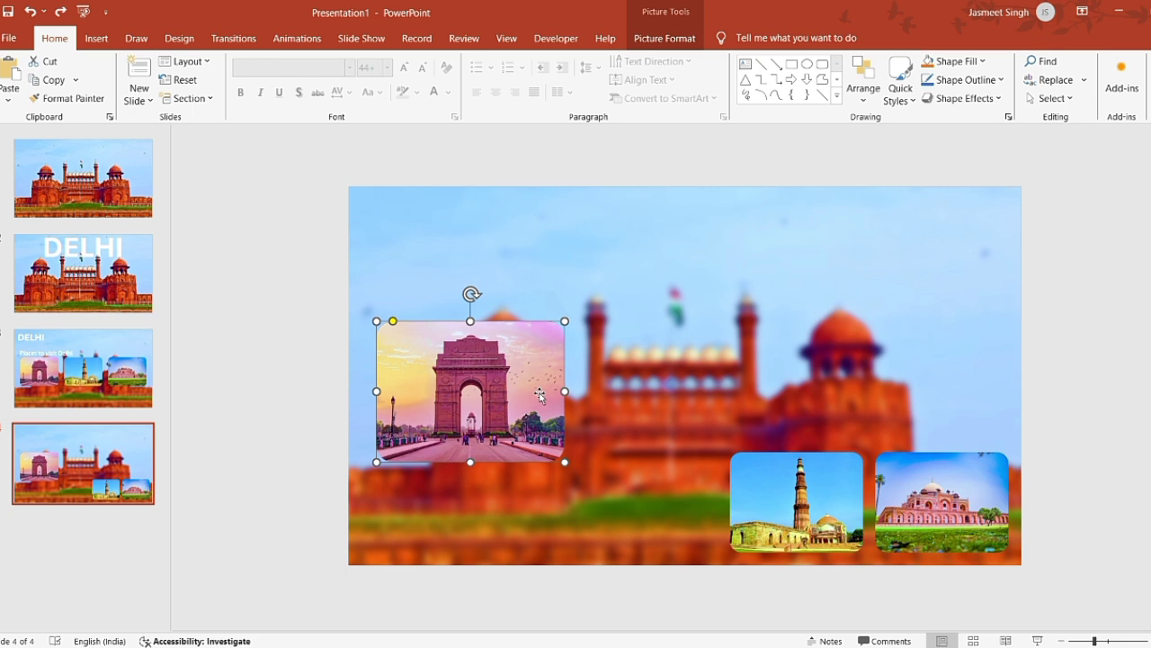
drag(539, 396, 500, 248)
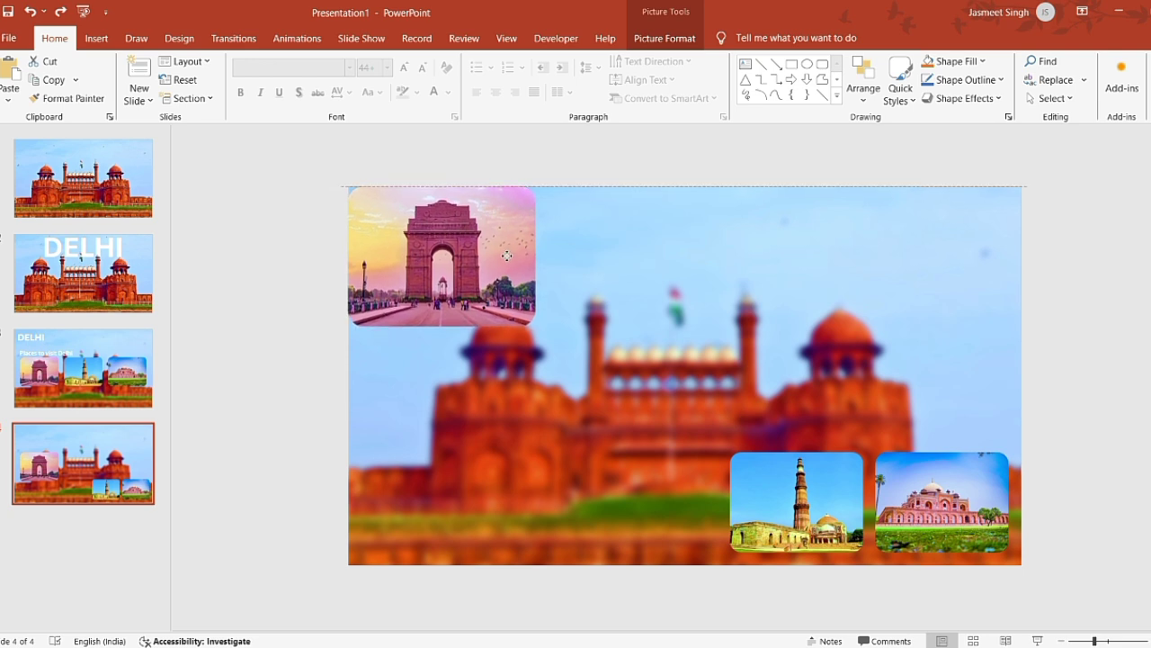
drag(500, 248, 504, 254)
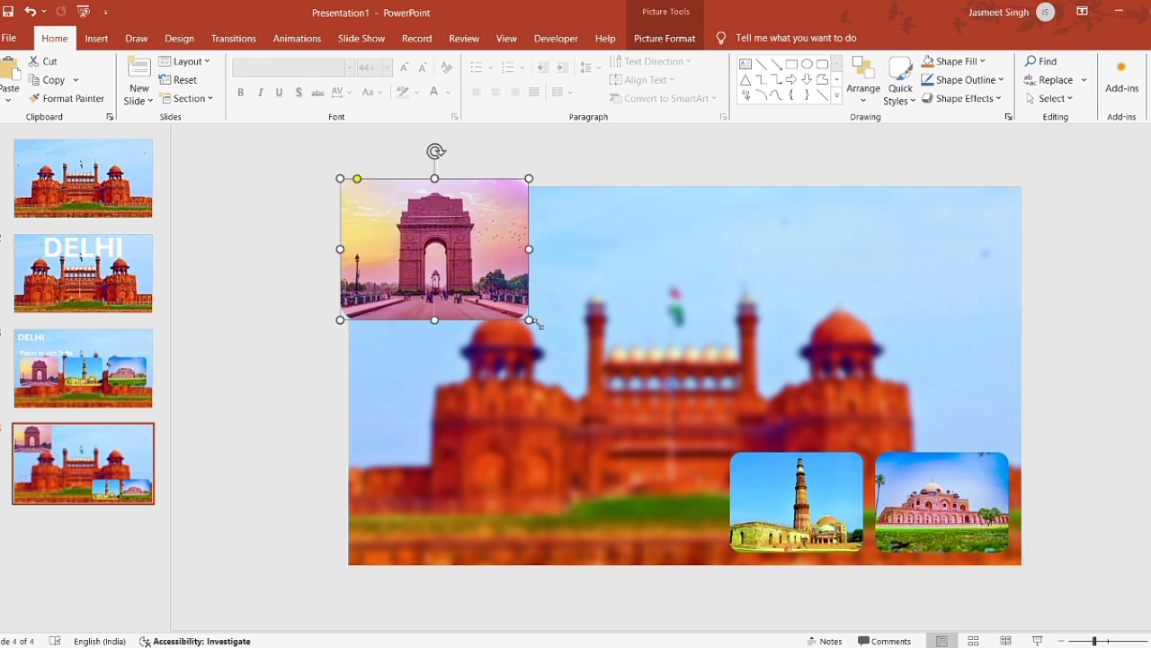
mouse_move(530, 320)
mouse_down()
mouse_move(939, 487)
mouse_move(1039, 493)
mouse_up()
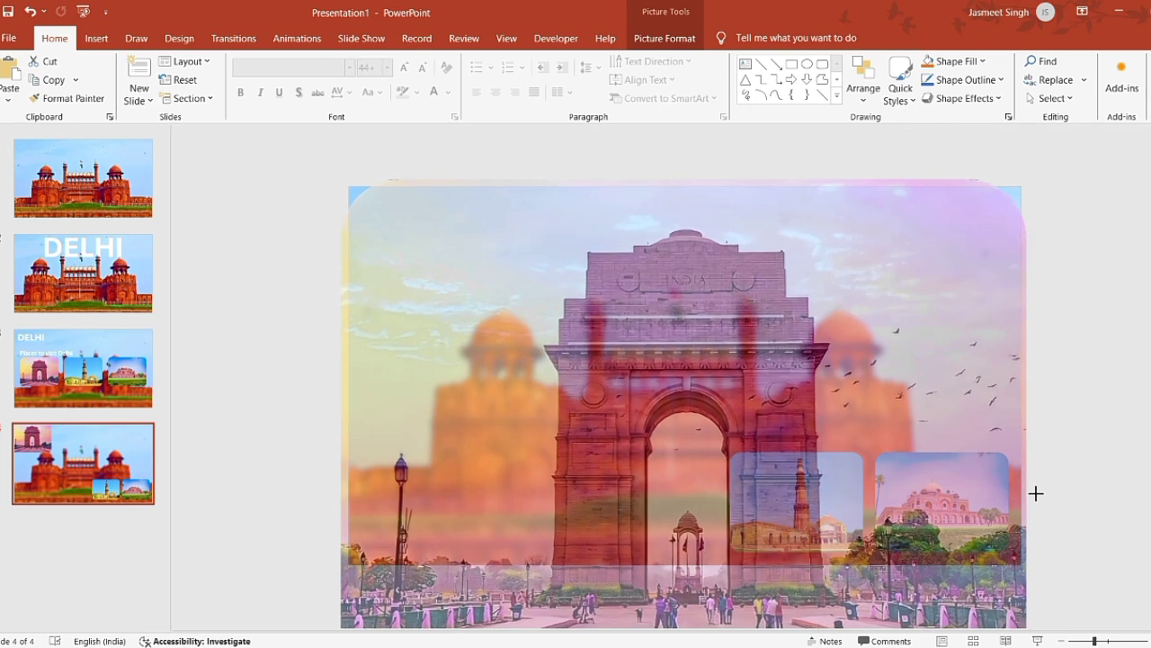
drag(1039, 493, 1039, 493)
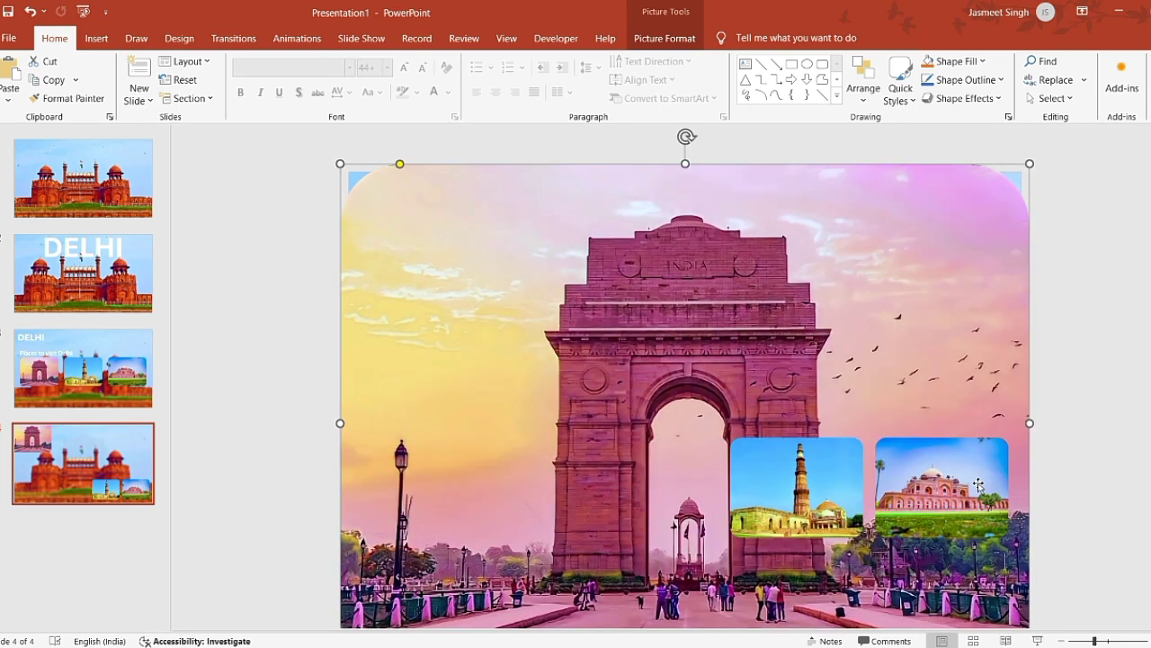
Step: Undo the oversized enlargement and centre the India Gate picture behind the two small pictures
click(979, 486)
click(960, 352)
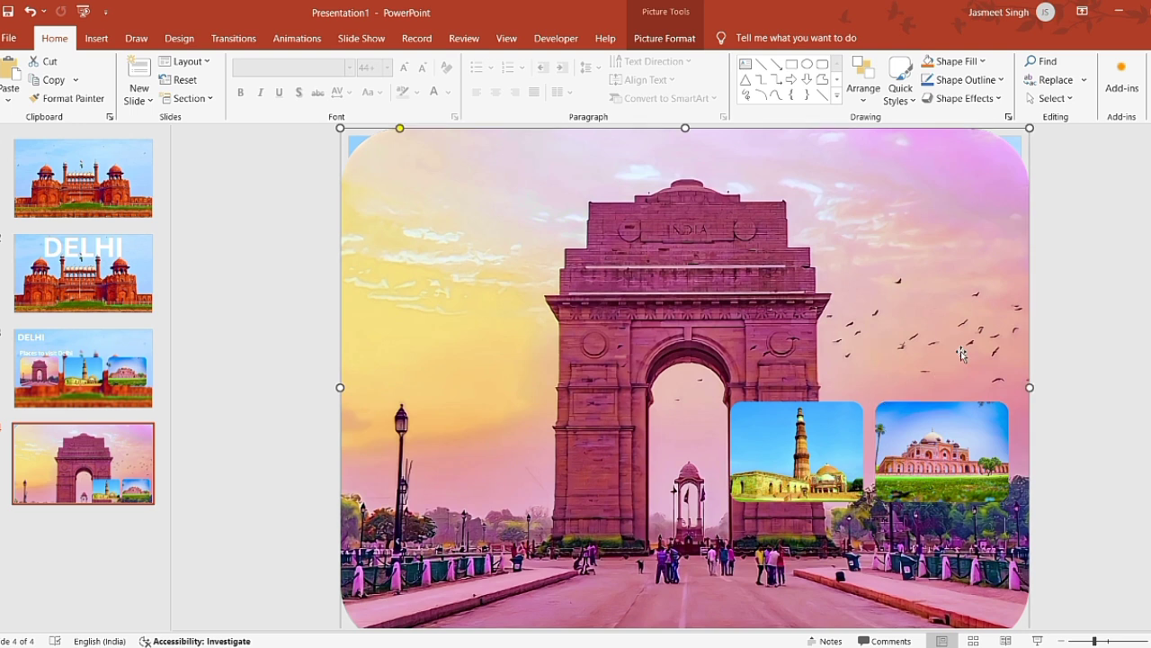
key(ctrl+z)
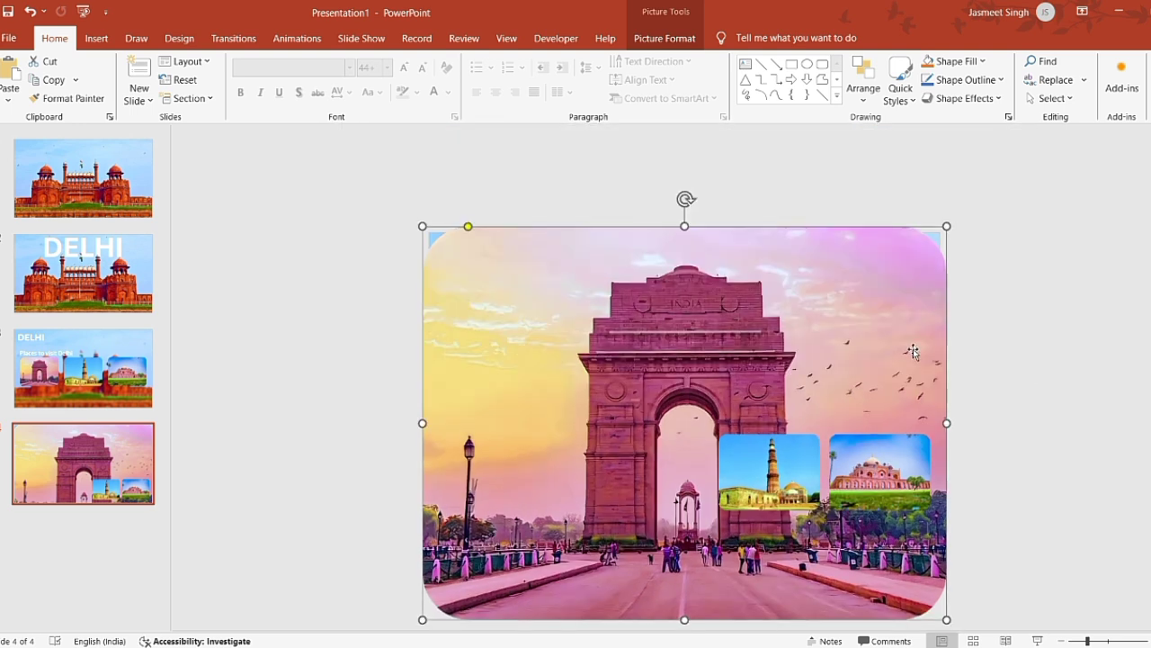
mouse_move(891, 350)
mouse_down()
mouse_move(890, 322)
mouse_move(909, 323)
mouse_up()
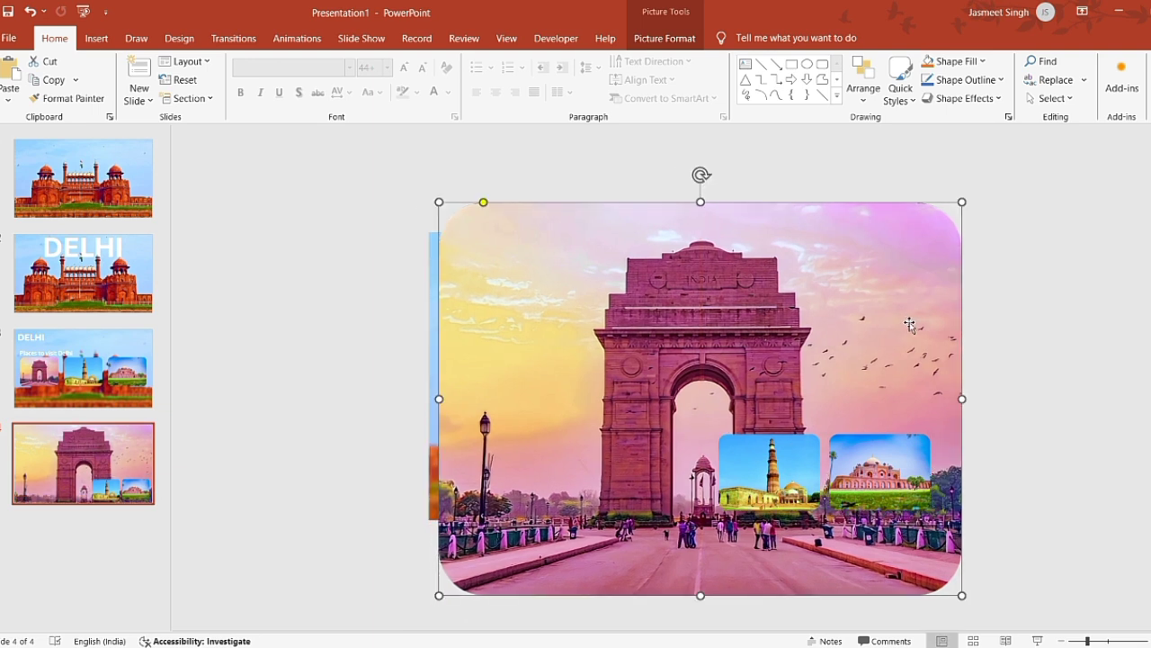
key(ctrl+z)
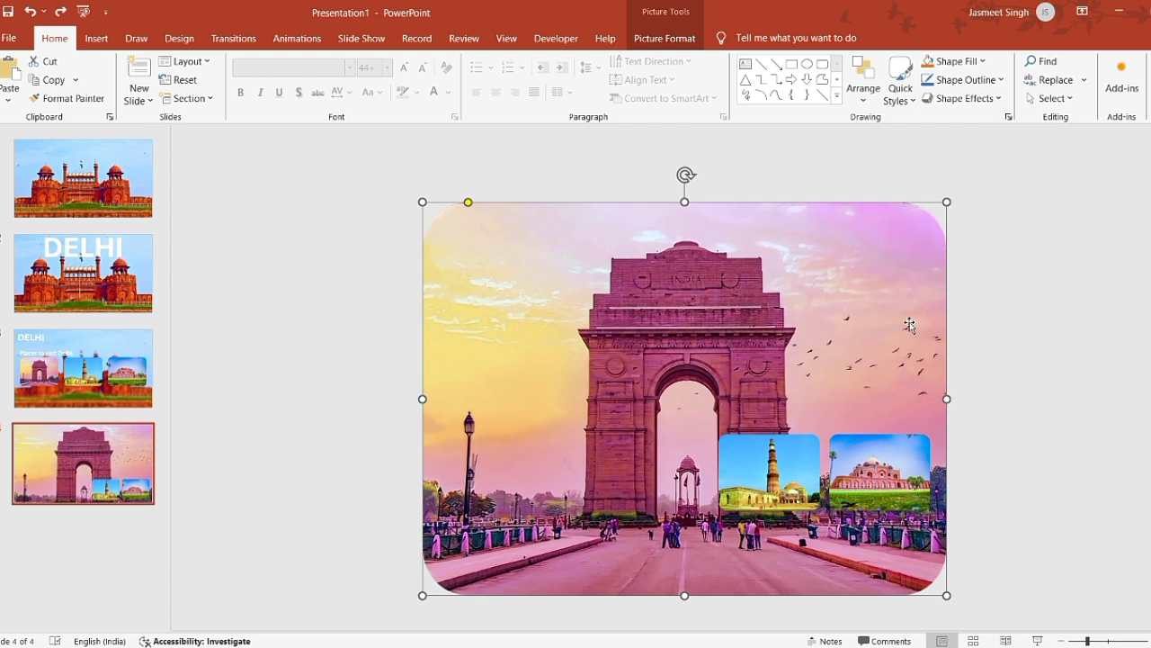
drag(909, 324, 905, 327)
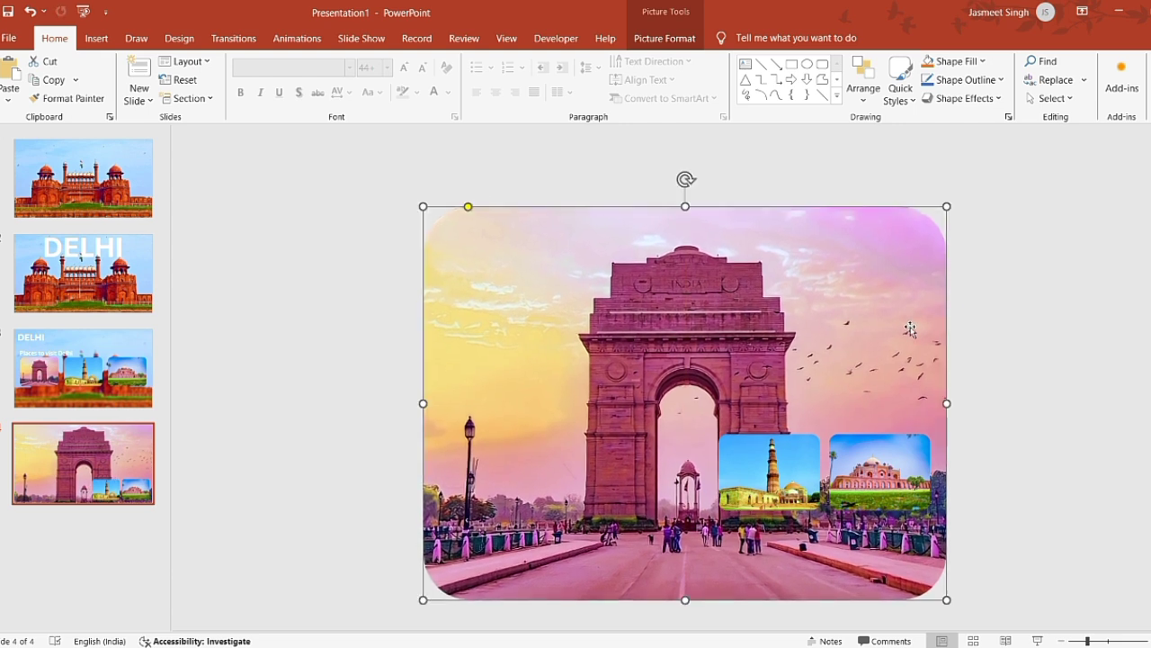
click(361, 38)
click(83, 464)
Step: Duplicate slide 4 as slide 5 and select its small Qutub Minar picture
key(ctrl+c)
key(ctrl+v)
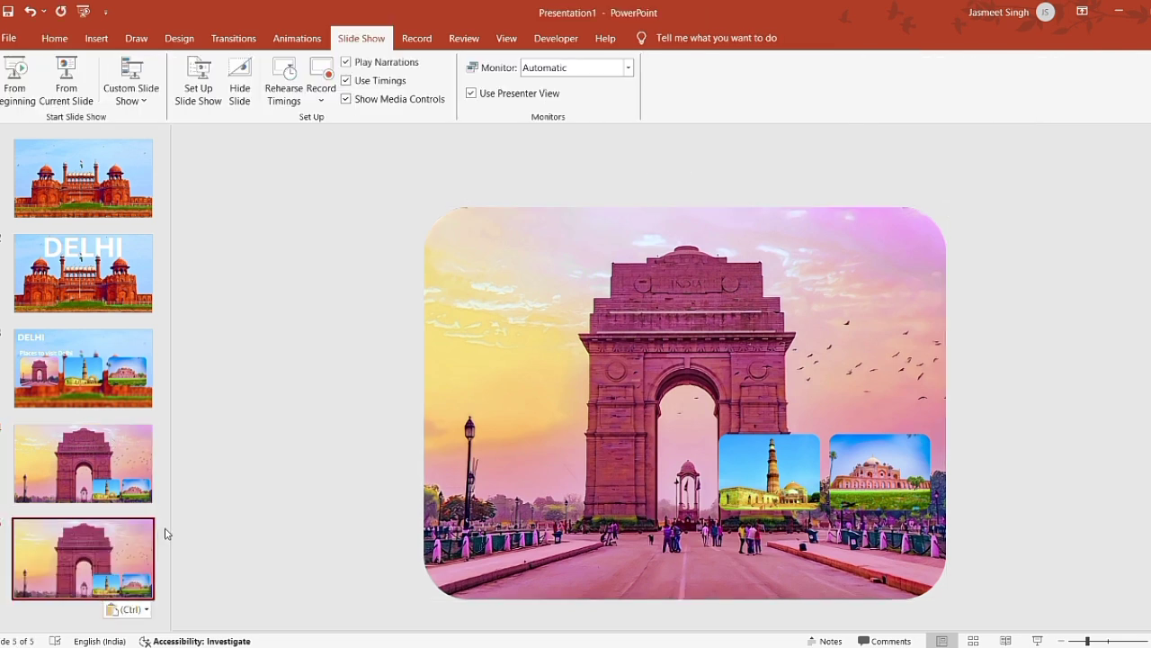
drag(173, 528, 155, 528)
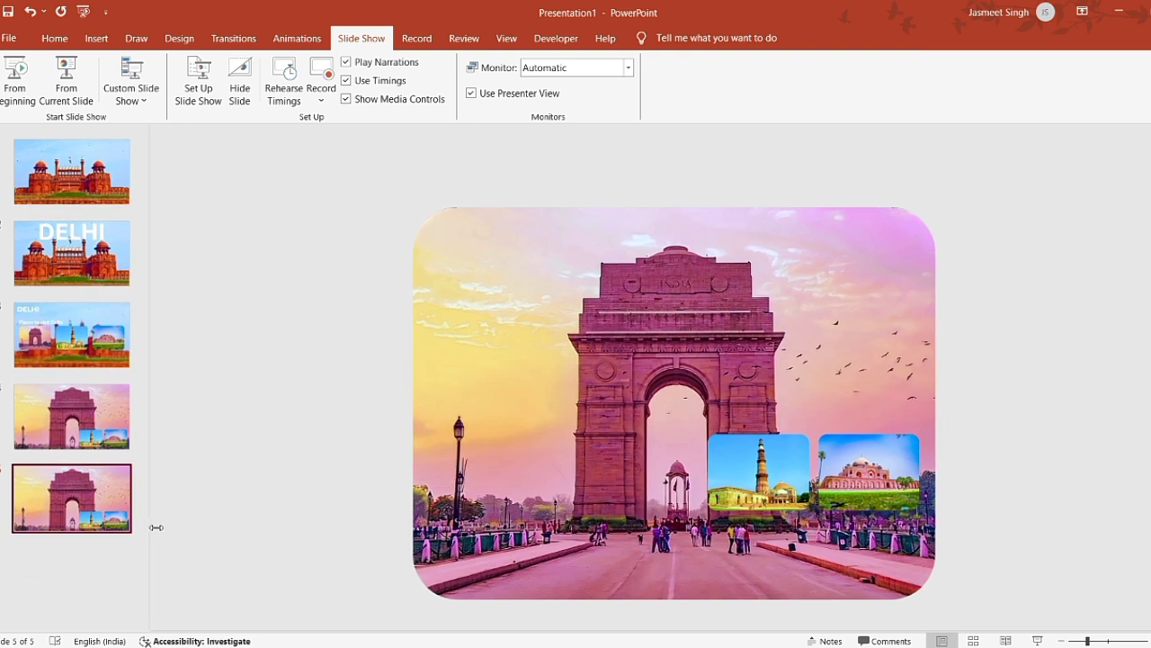
click(672, 395)
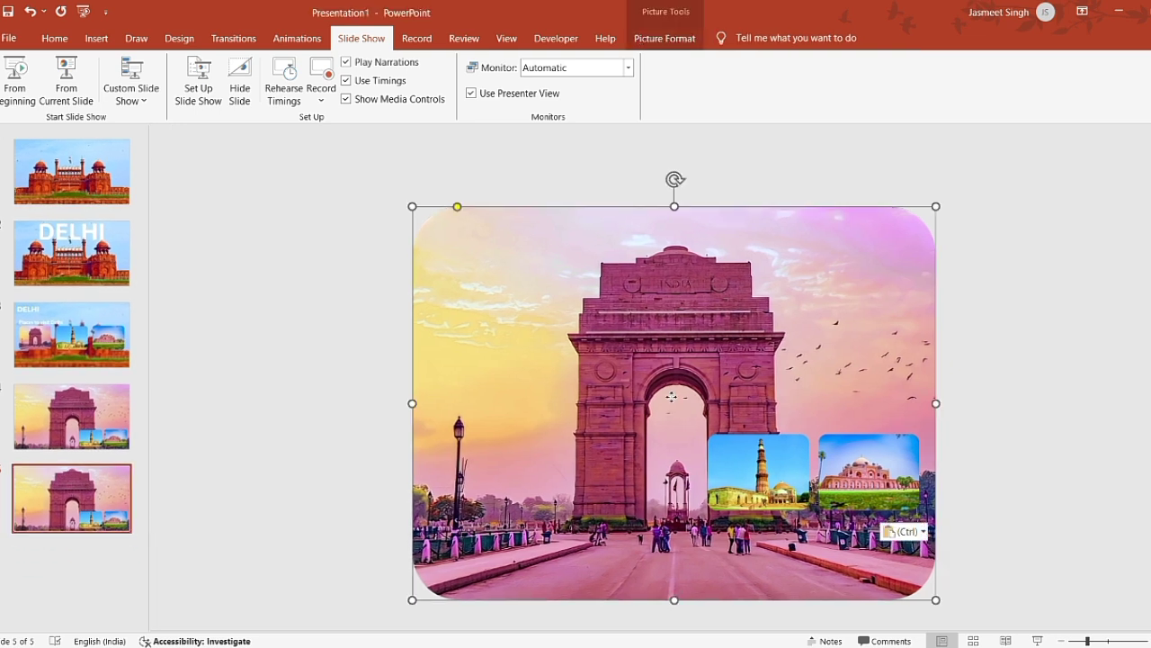
click(728, 458)
click(644, 352)
click(743, 441)
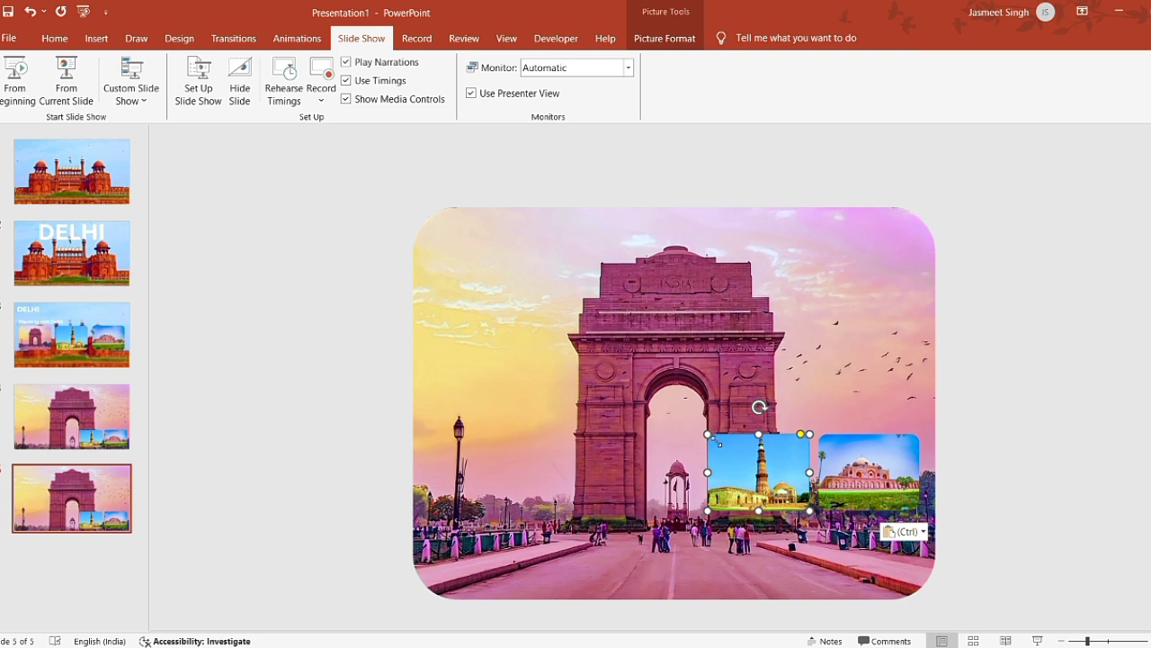
Step: Stretch the Qutub Minar picture to cover the slide over the India Gate picture
click(708, 437)
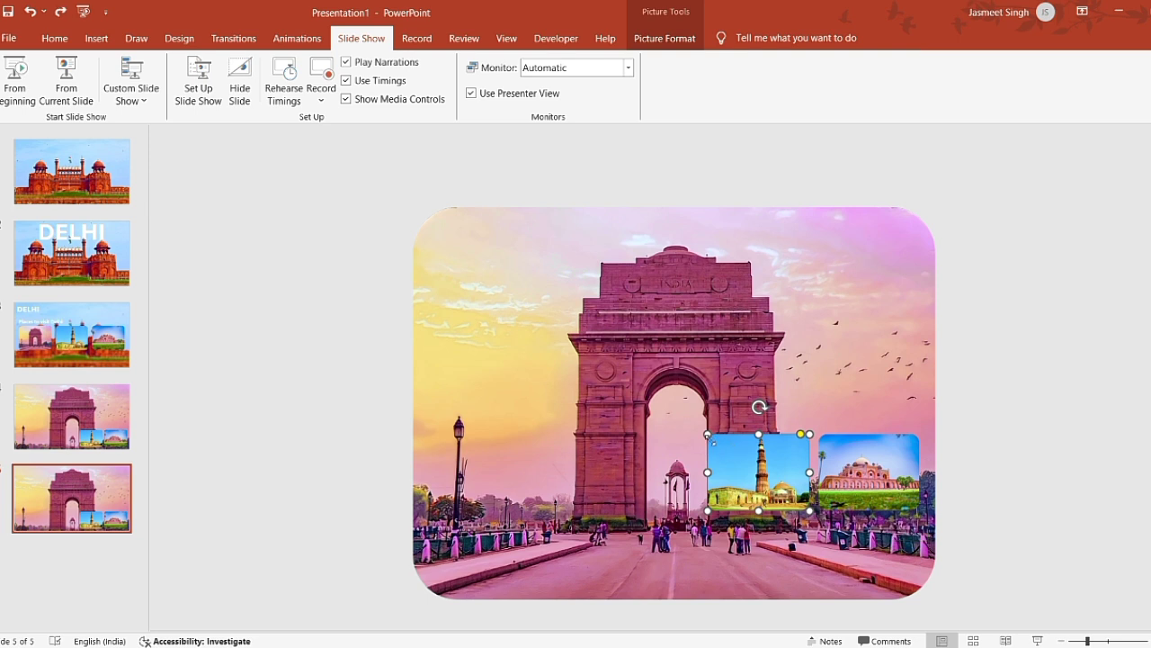
drag(714, 441, 437, 277)
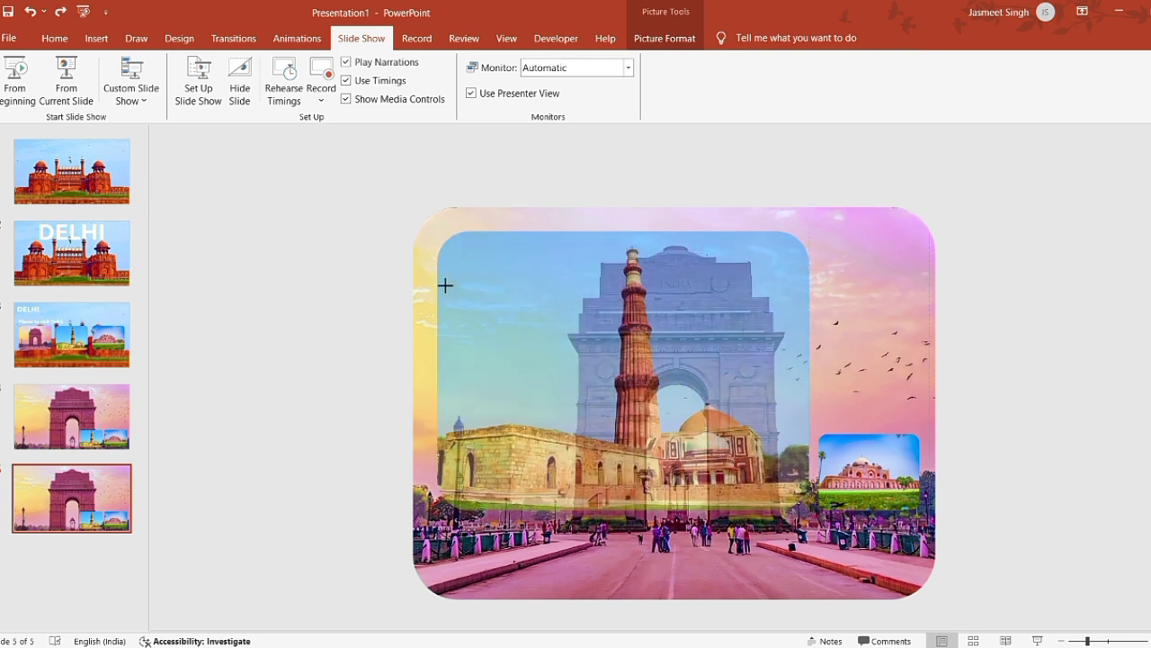
drag(437, 276, 423, 239)
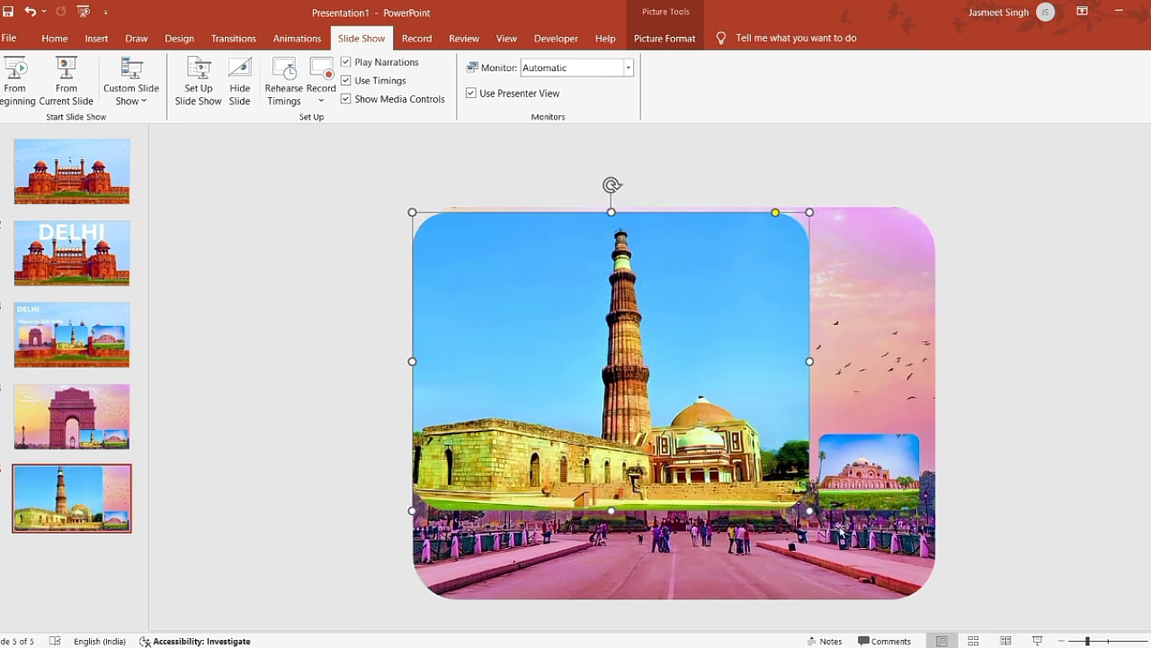
drag(810, 510, 943, 583)
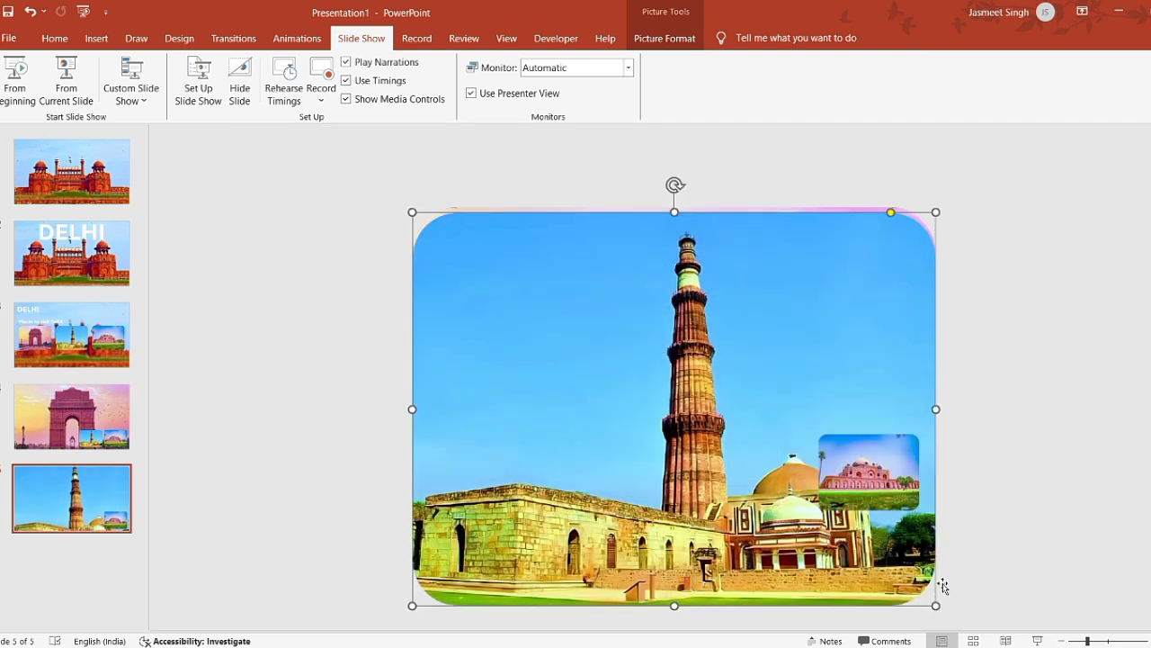
drag(945, 615, 929, 606)
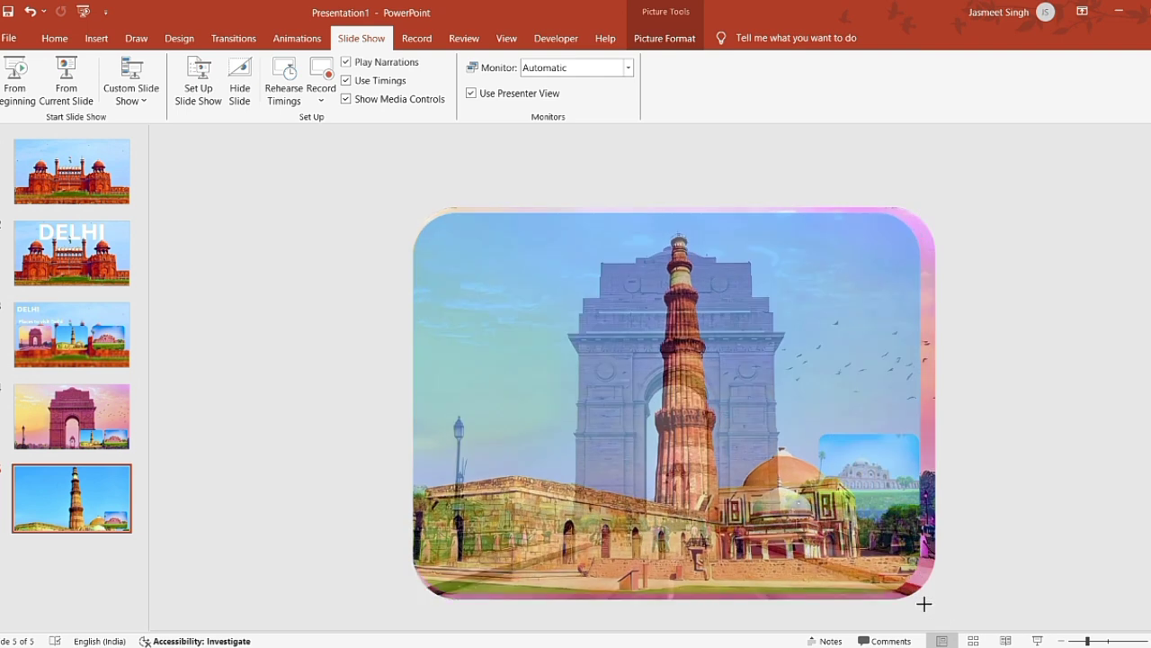
mouse_move(928, 607)
mouse_down()
mouse_move(909, 600)
mouse_move(928, 607)
mouse_up()
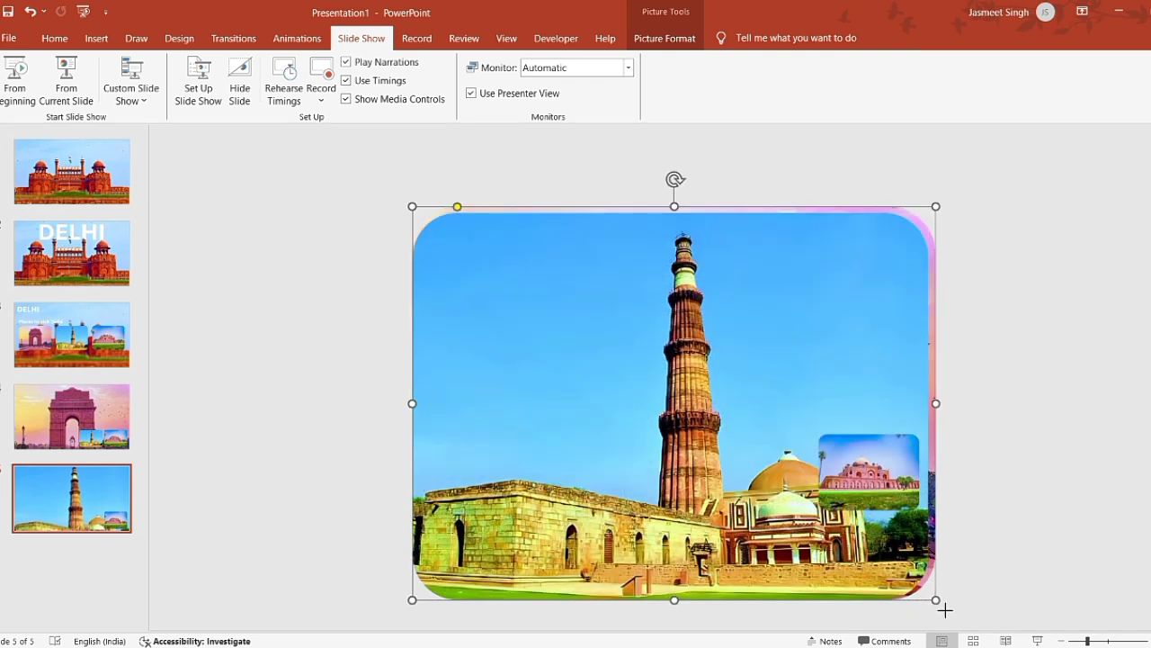
drag(937, 600, 930, 595)
key(ctrl+z)
key(ctrl+z)
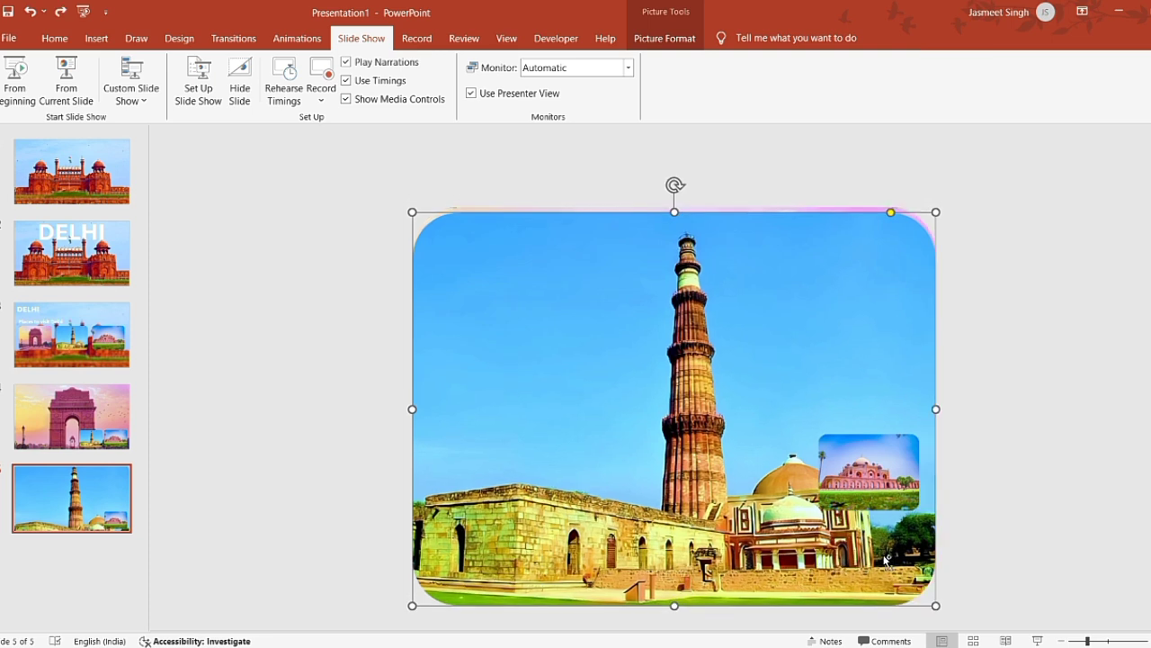
click(369, 508)
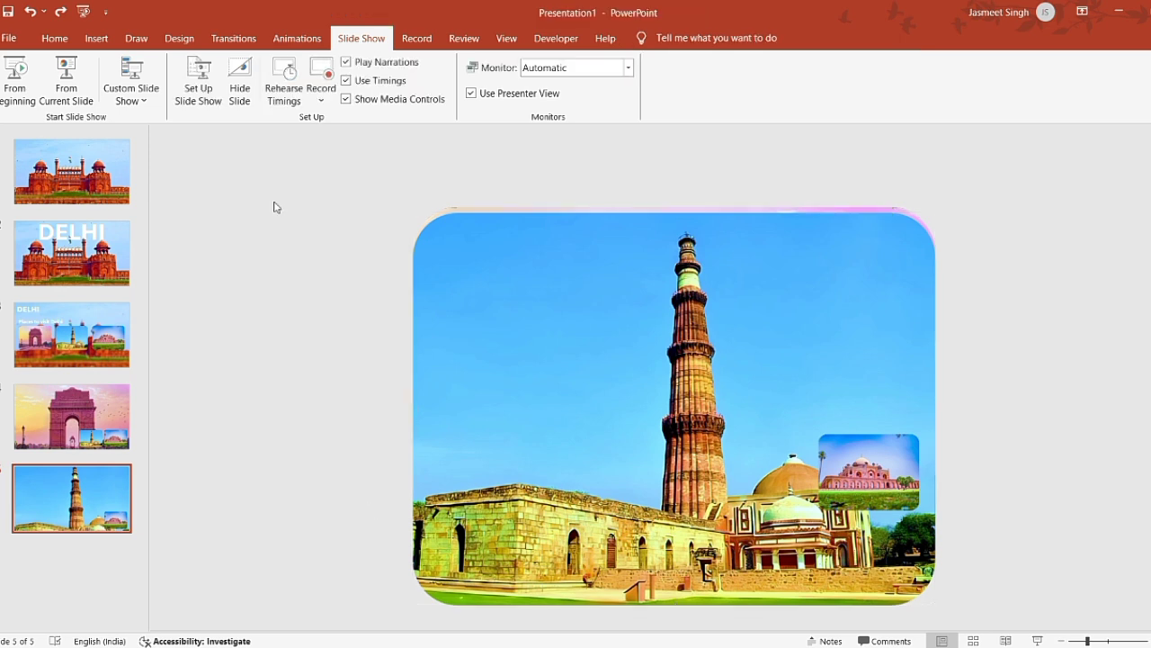
click(548, 220)
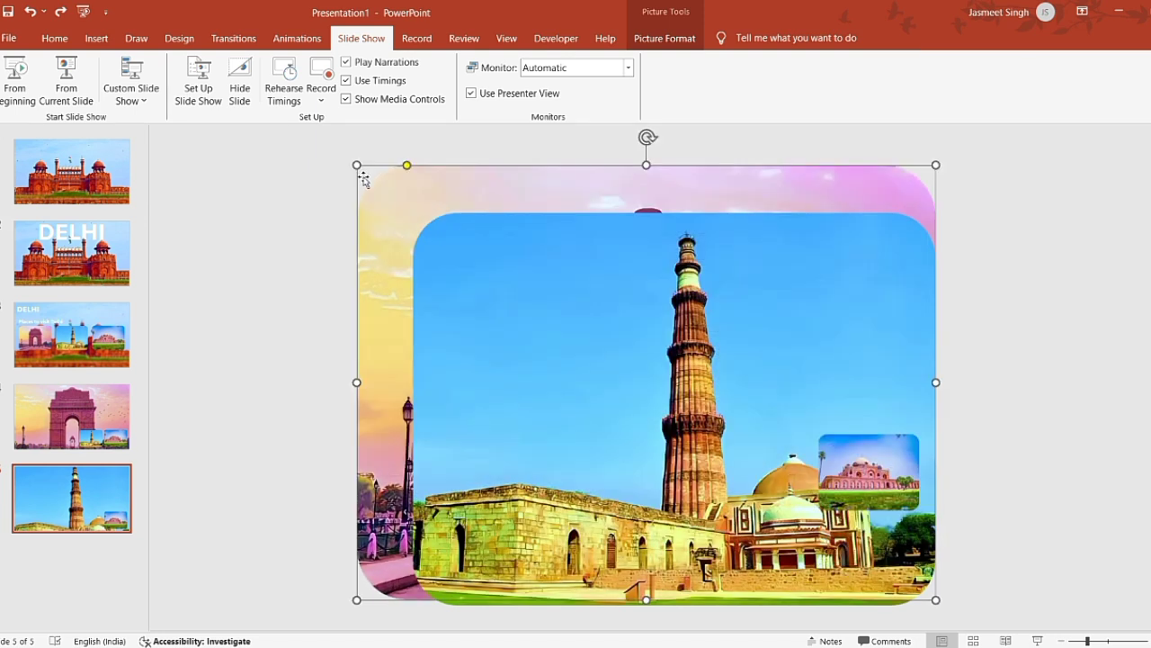
Step: Undo the Qutub Minar picture's last resize and nudge it slightly upward within the frame
click(498, 235)
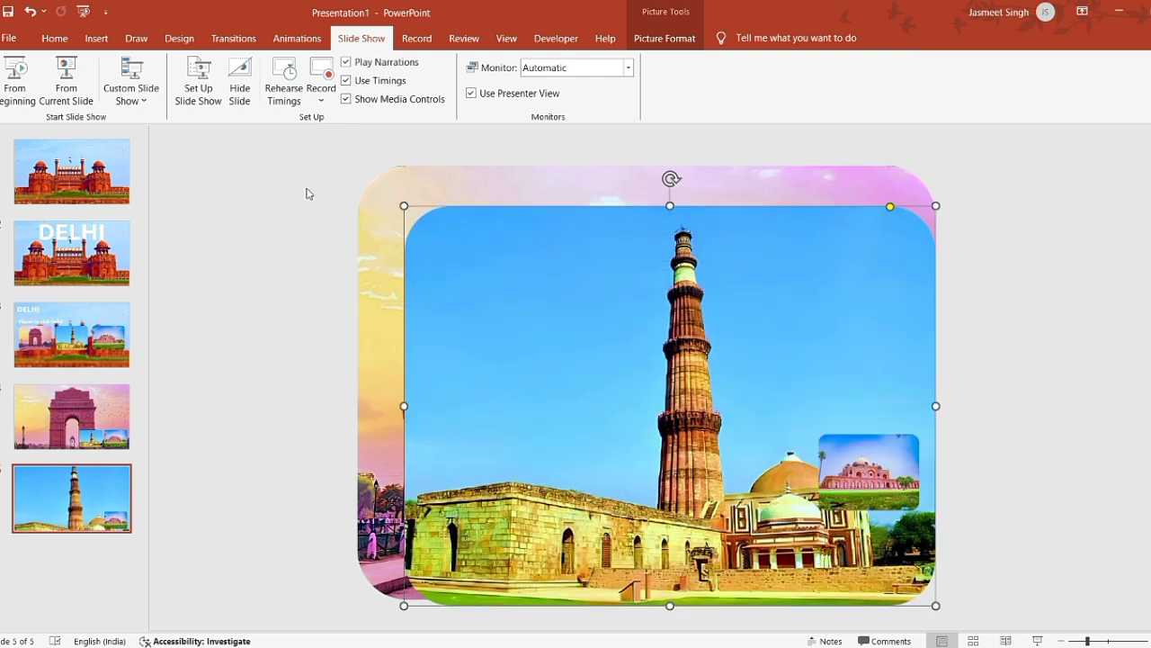
click(302, 191)
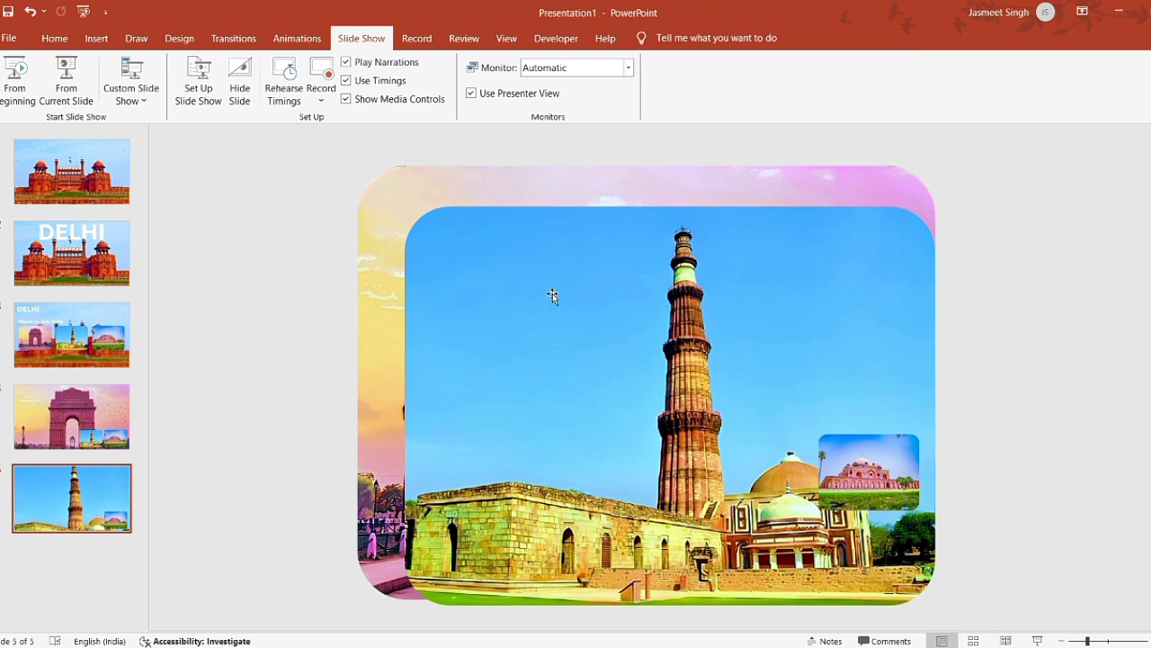
click(596, 312)
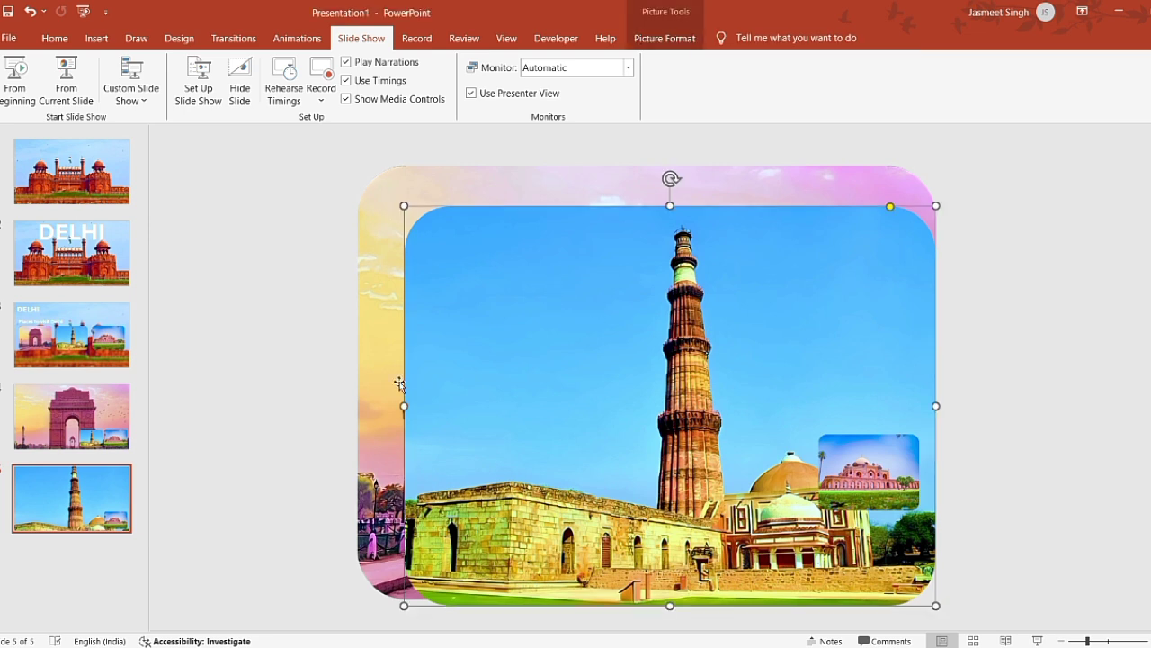
click(269, 417)
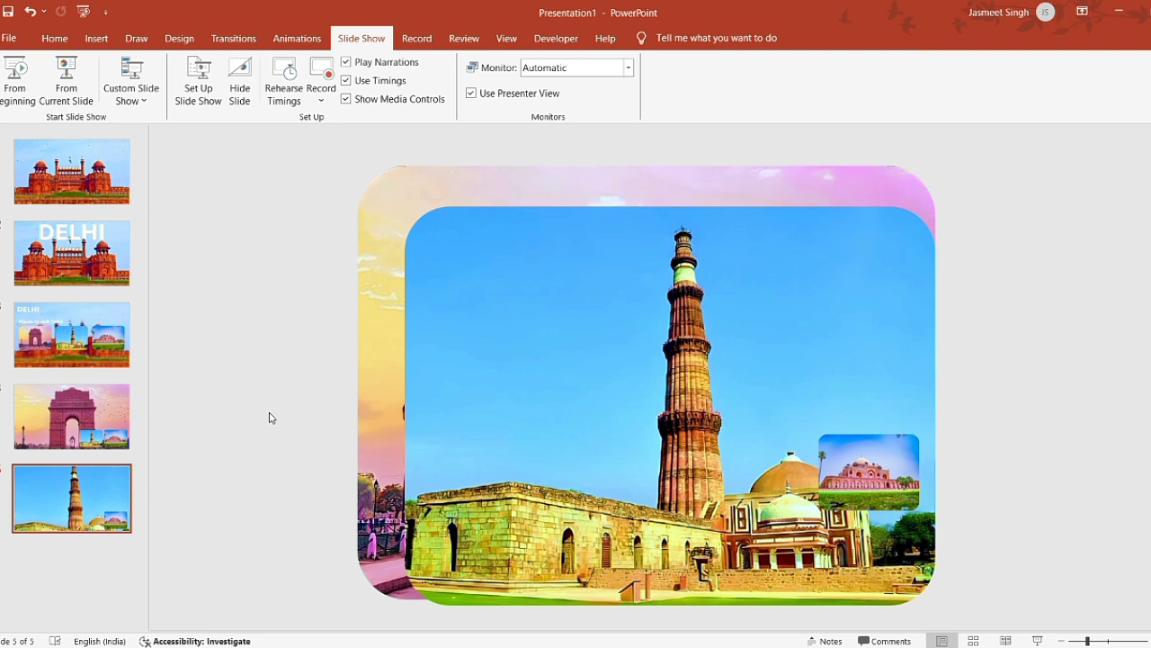
click(447, 430)
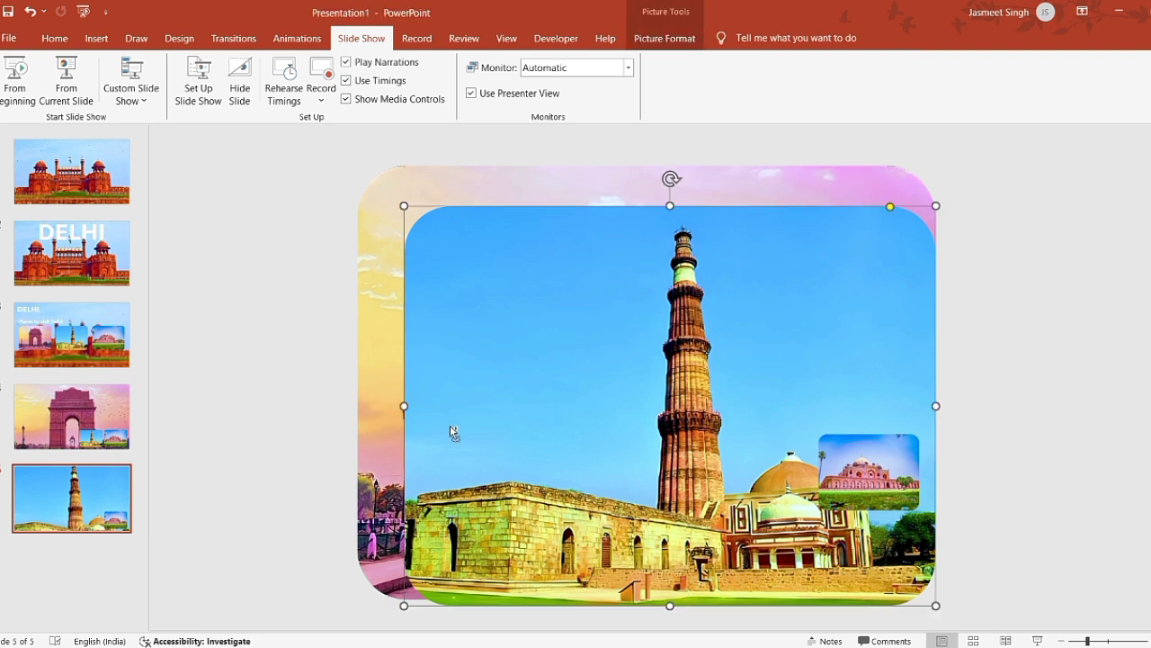
key(ctrl+z)
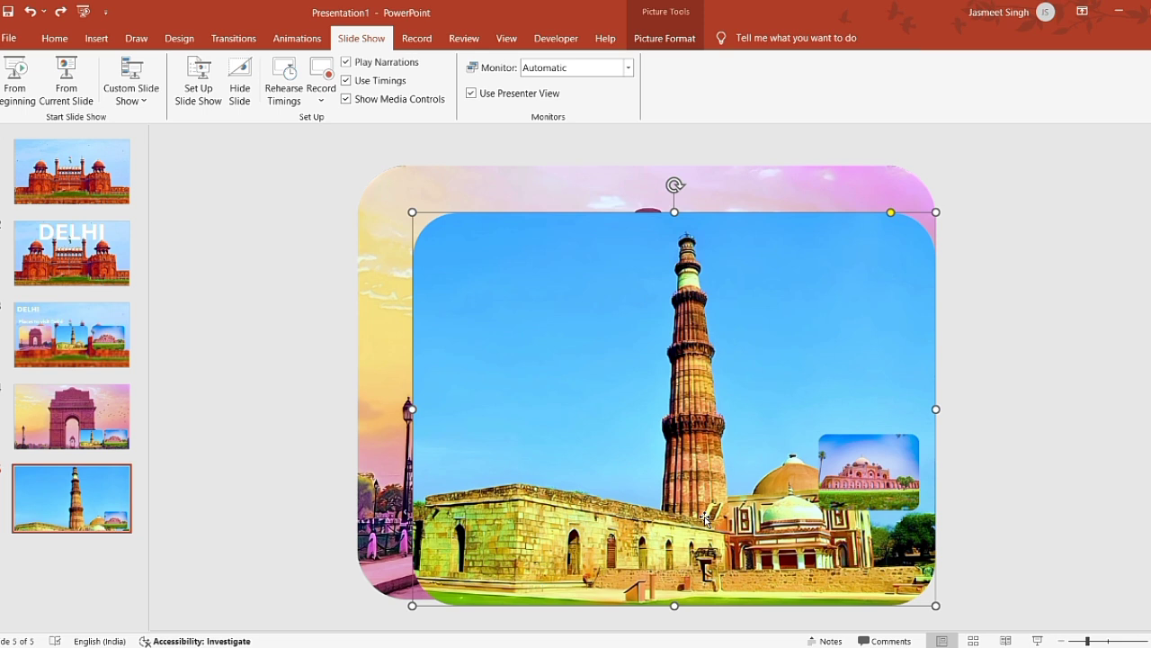
drag(704, 518, 704, 515)
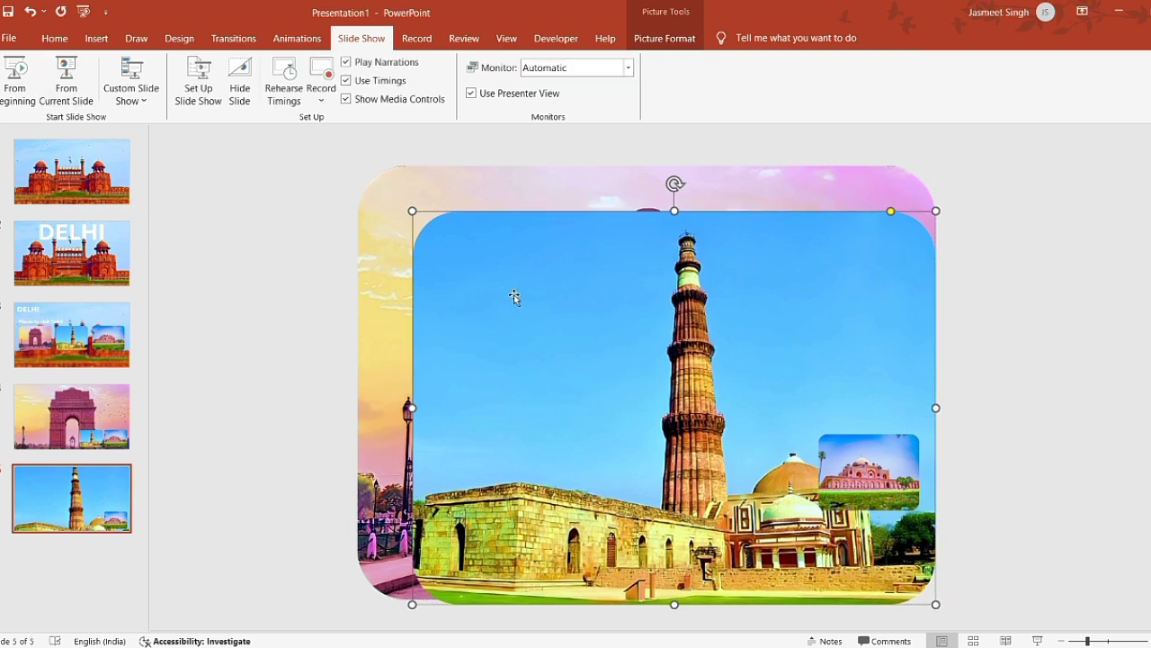
key(ctrl+Up)
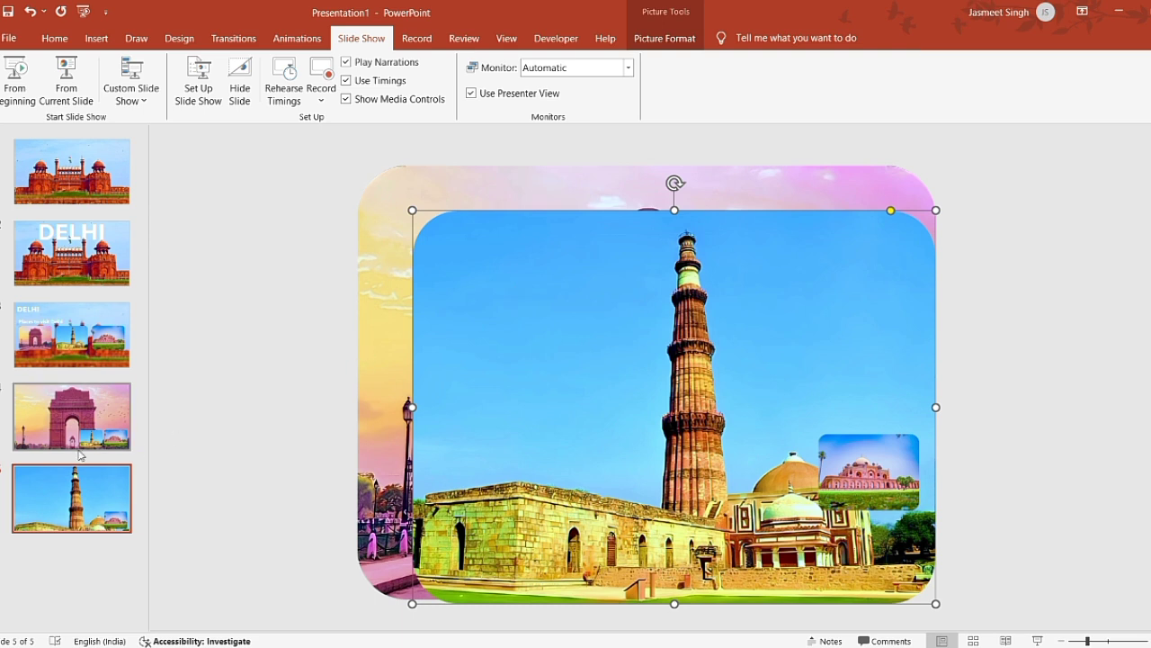
click(101, 486)
Step: Paste slide 5 as slide 6 and stretch the inset Humayun's Tomb picture to fill the frame
key(ctrl+v)
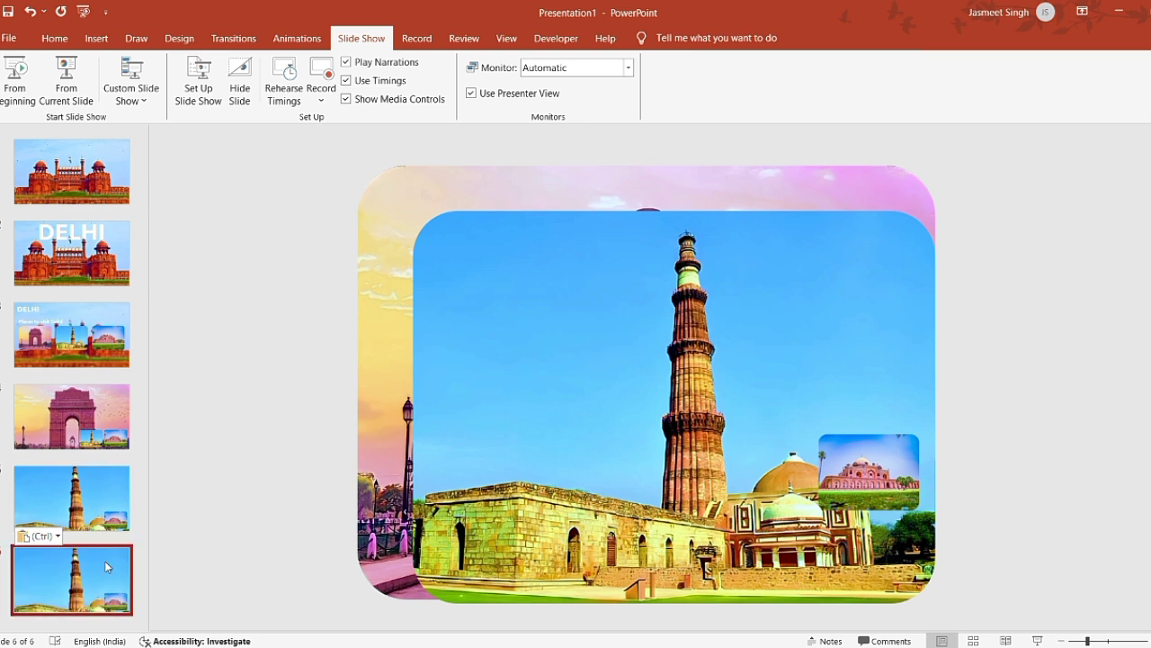
click(526, 518)
key(ctrl+v)
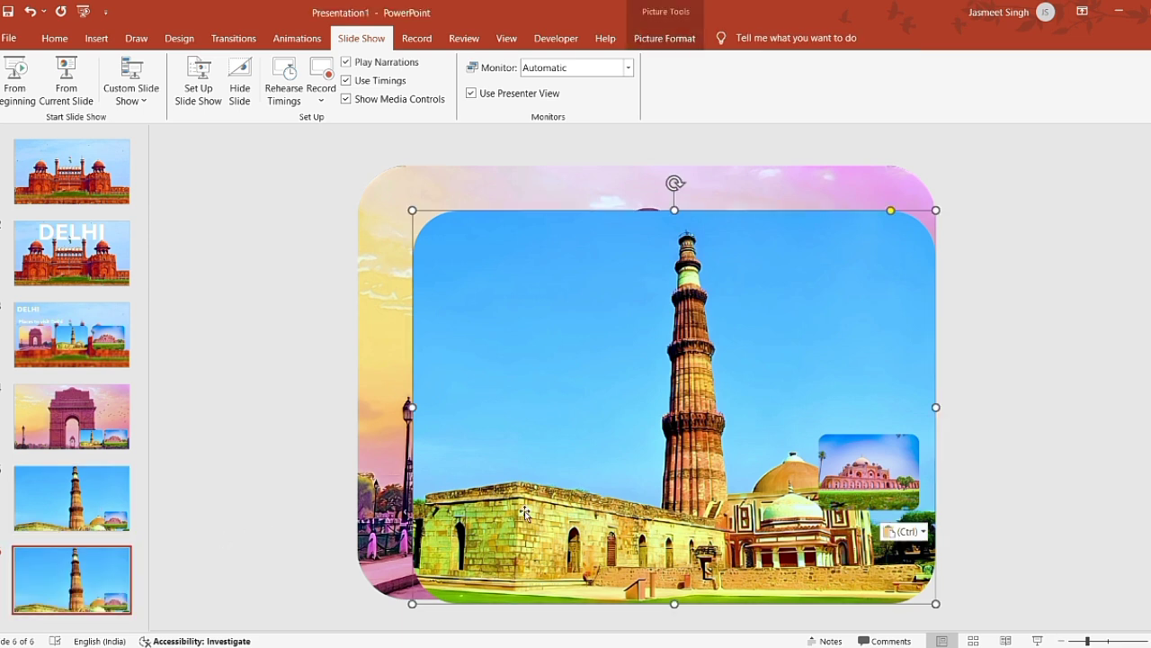
click(870, 474)
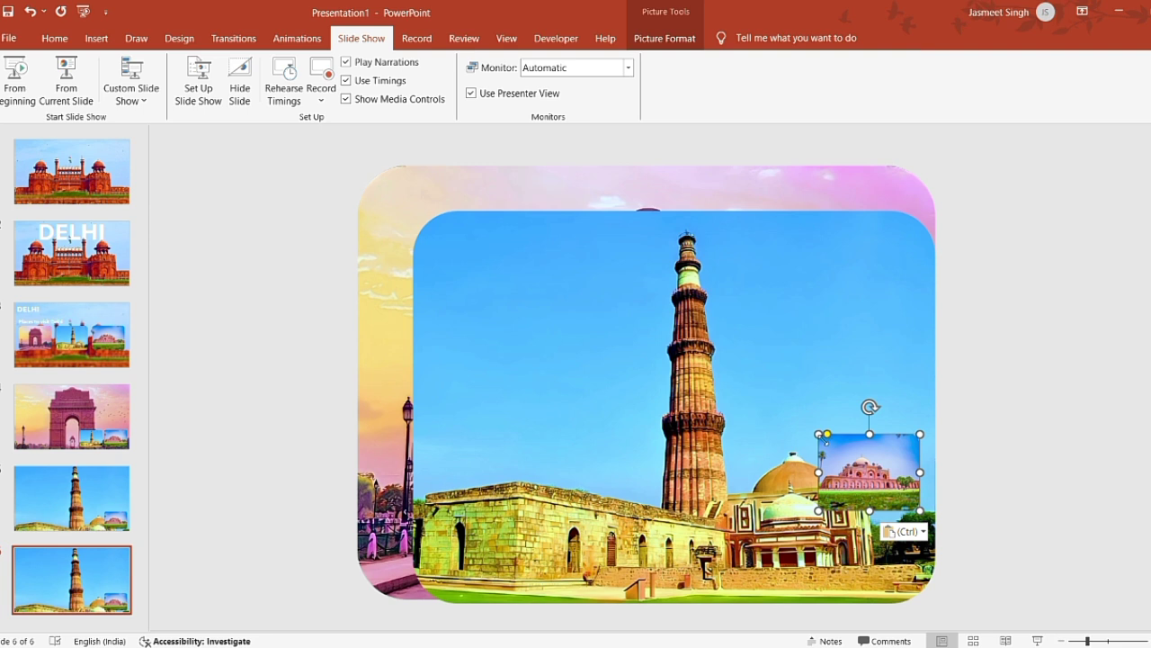
drag(819, 436, 535, 325)
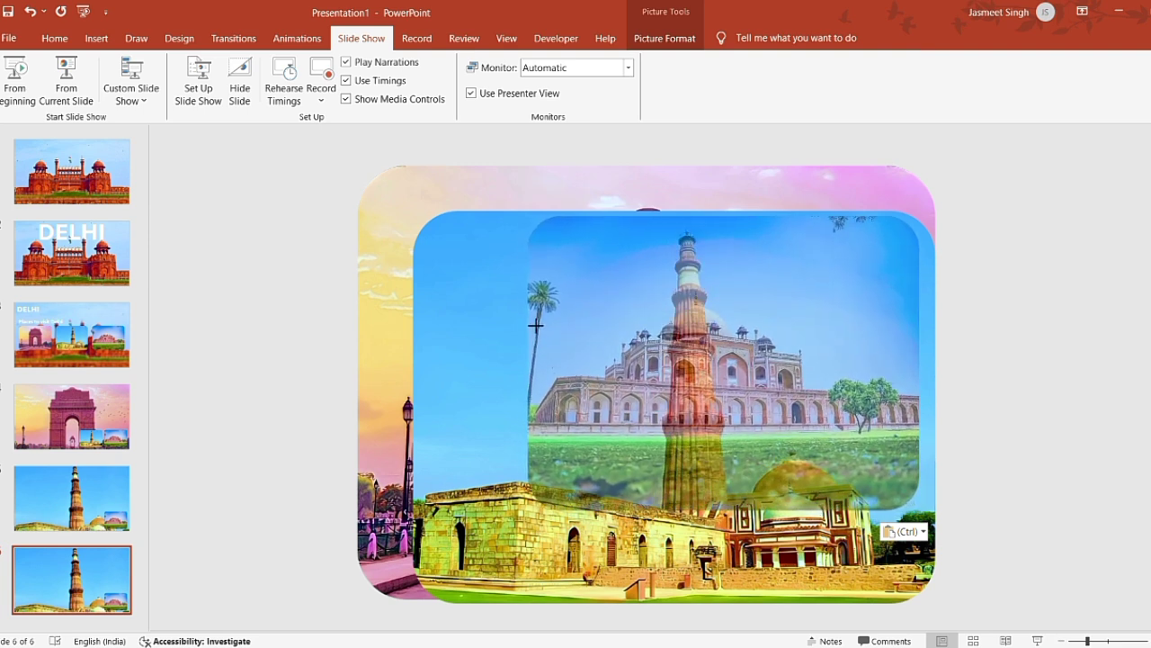
drag(535, 326, 527, 321)
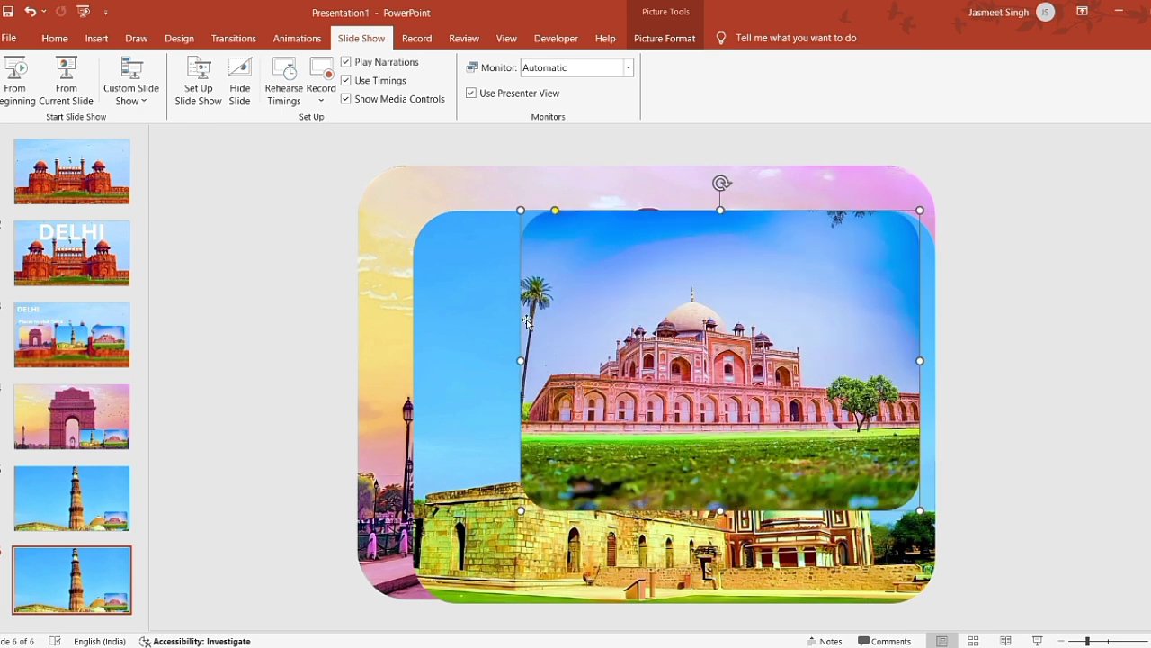
drag(529, 521, 466, 600)
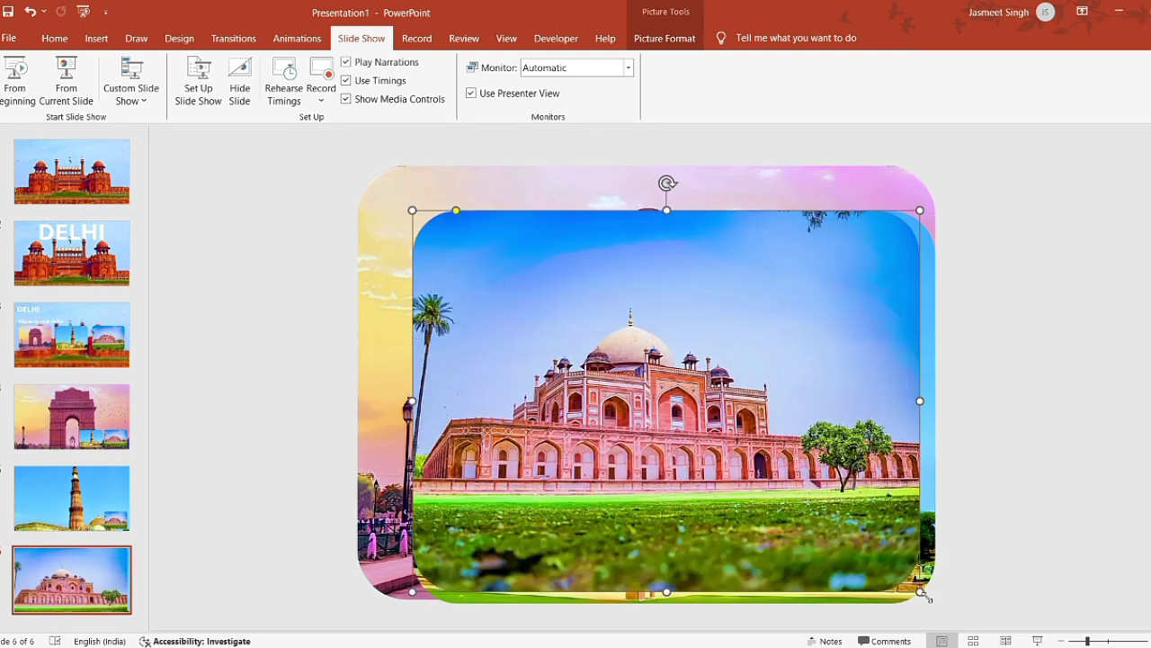
drag(923, 592, 940, 605)
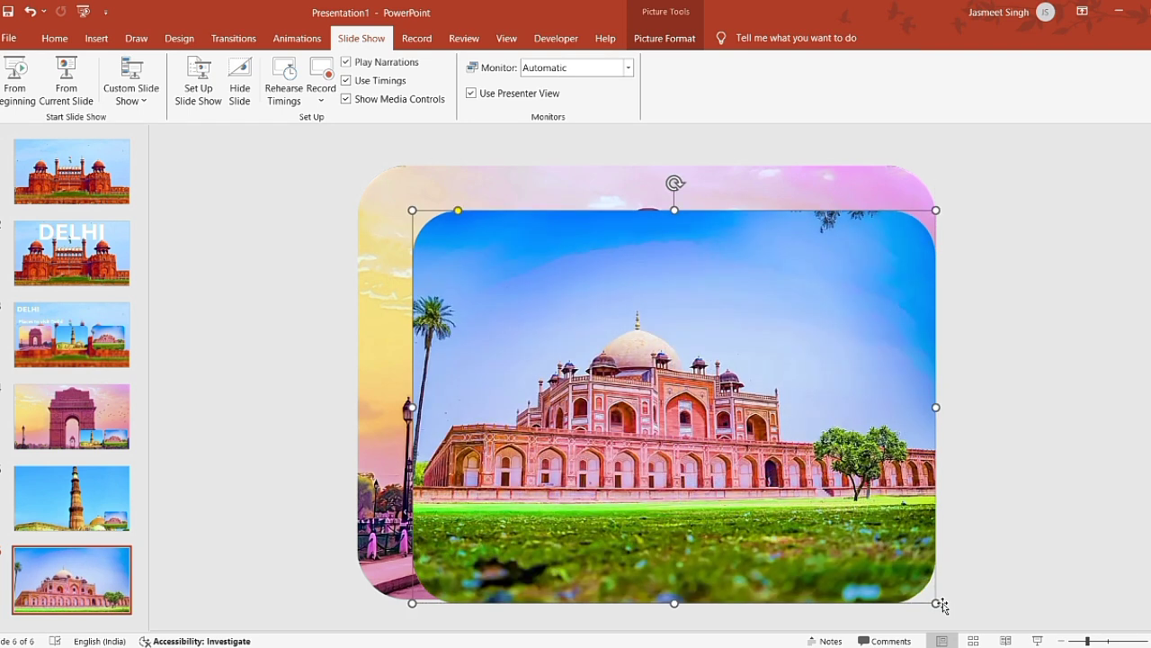
Step: Preview slide 6, fine-tune the tomb picture's position, and enlarge Qutub Minar to the outer frame
click(93, 101)
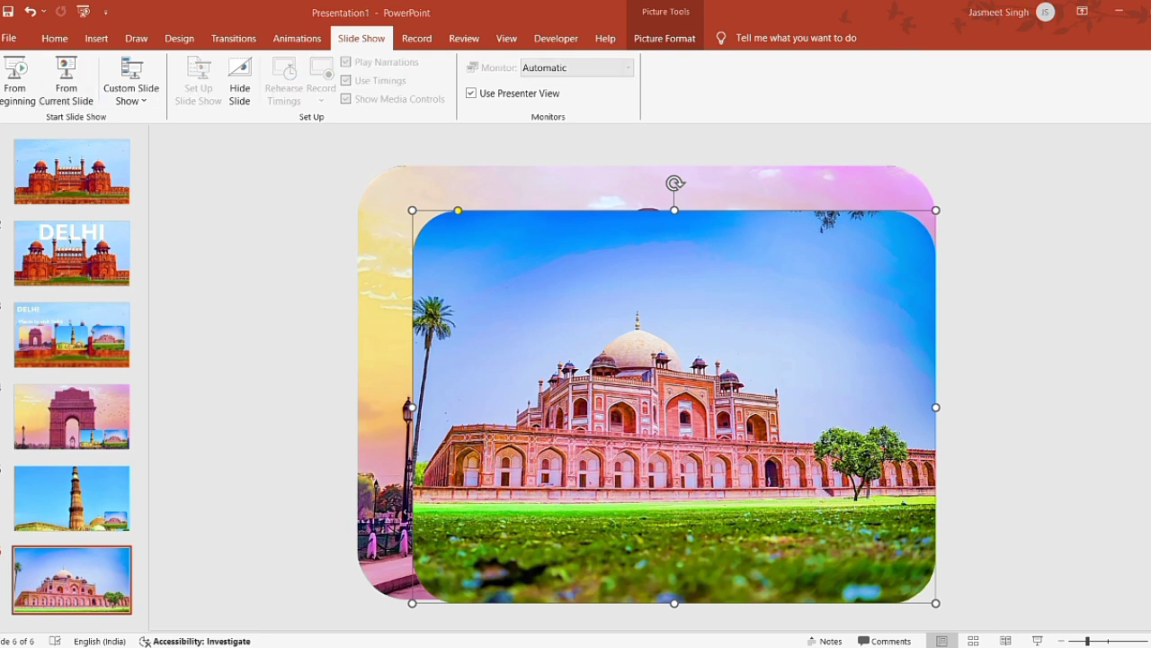
key(Escape)
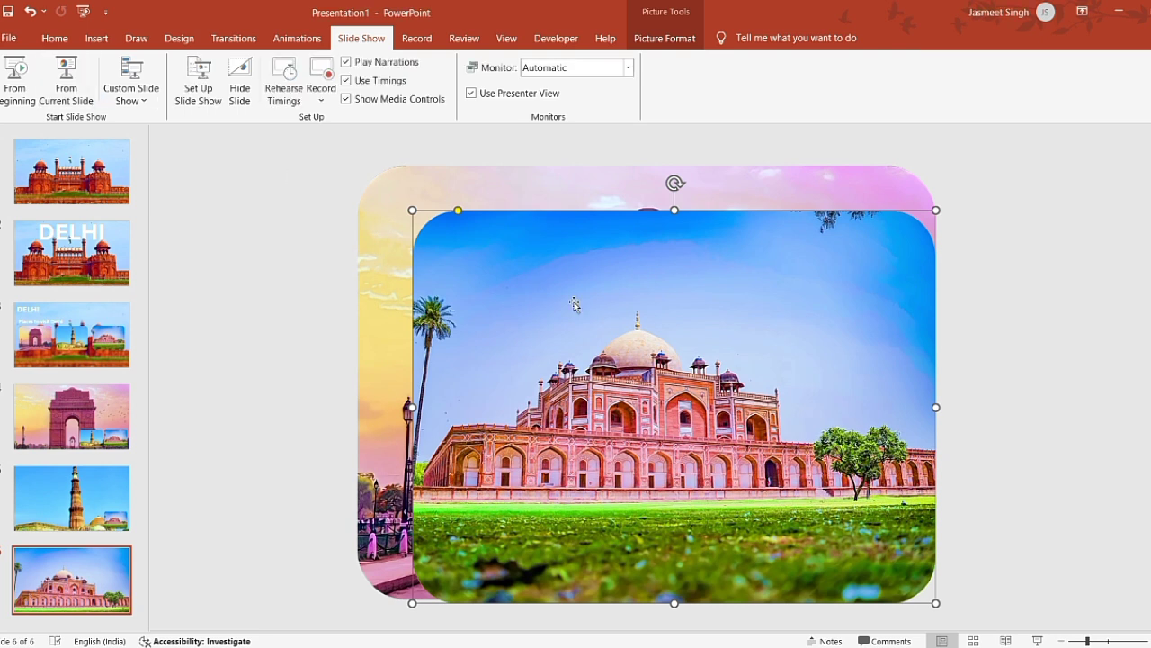
drag(637, 322, 637, 331)
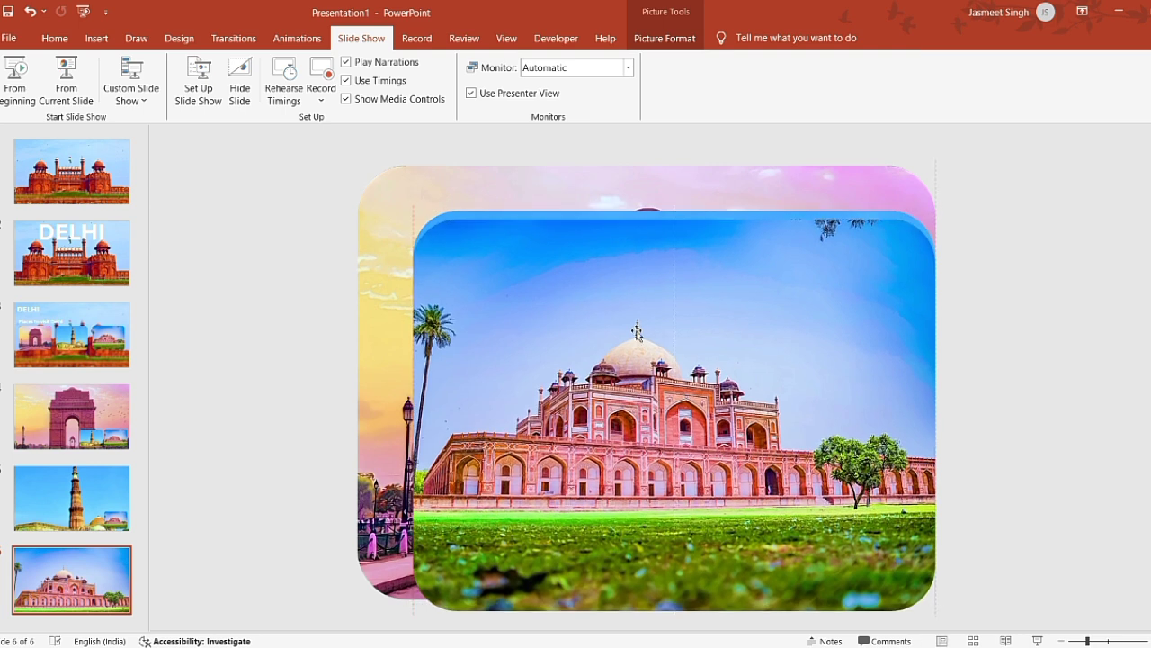
drag(605, 221, 605, 213)
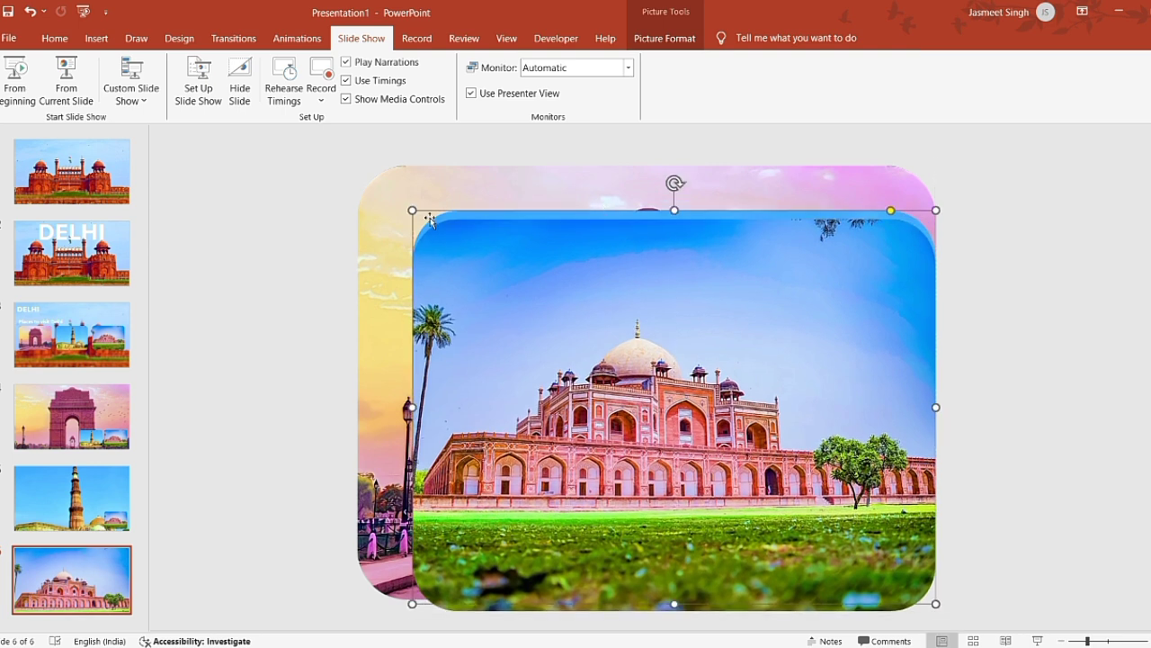
drag(421, 219, 363, 187)
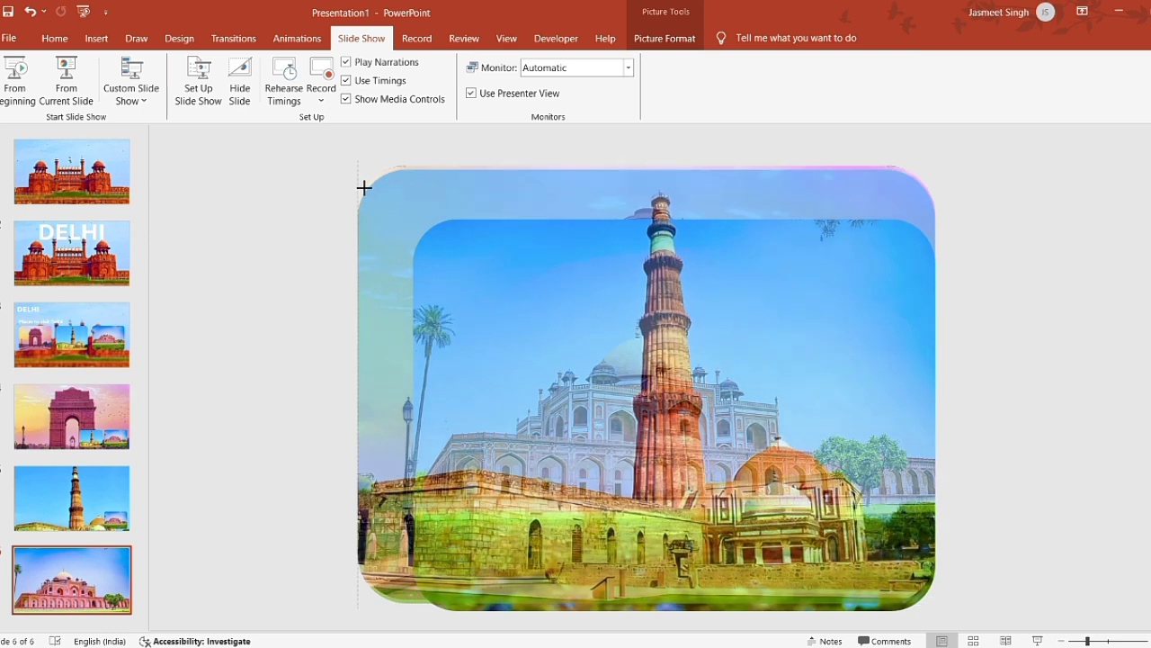
Step: Finish enlarging Qutub Minar and nudge the tomb picture up, checking it in slide show
drag(363, 187, 359, 184)
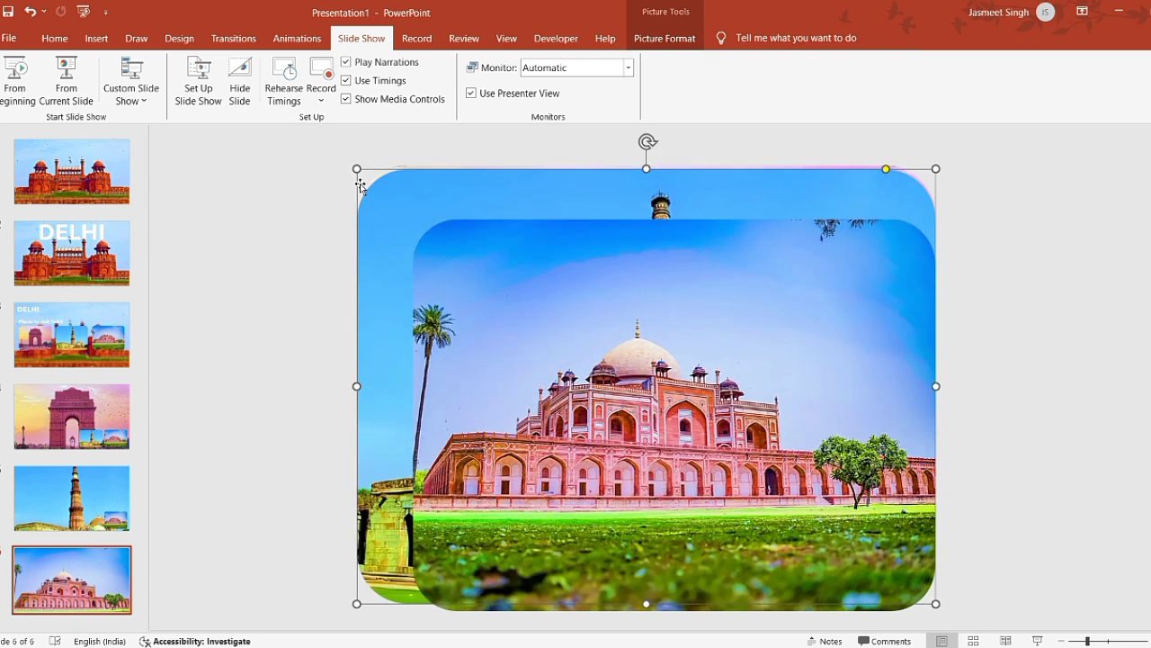
click(554, 289)
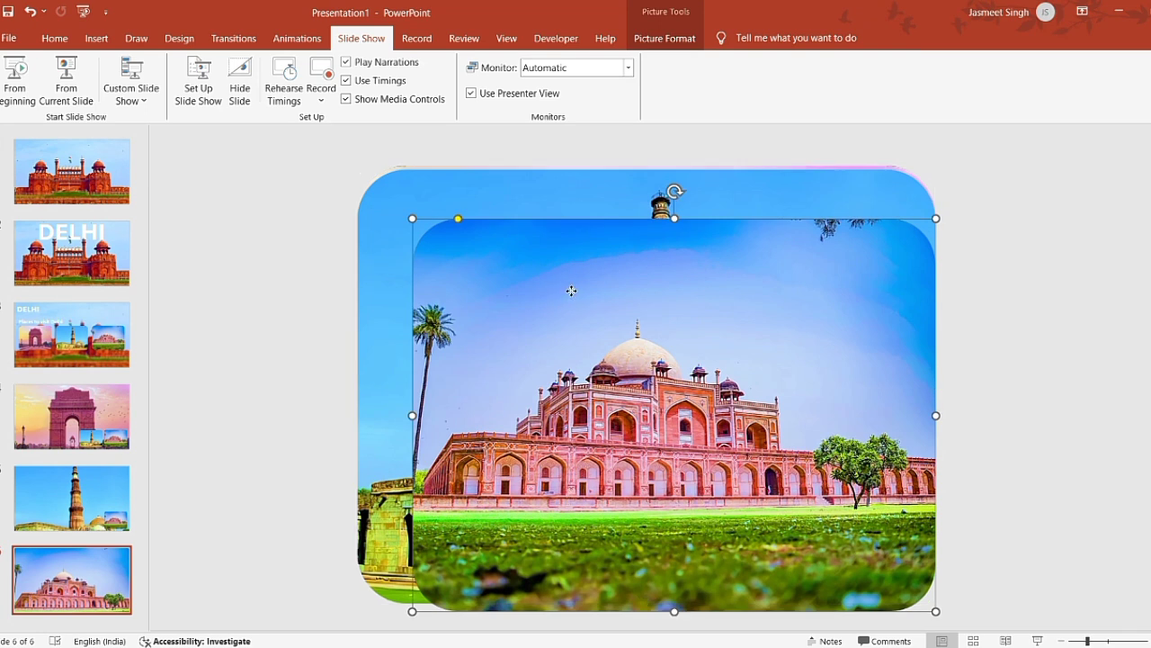
drag(572, 294, 571, 290)
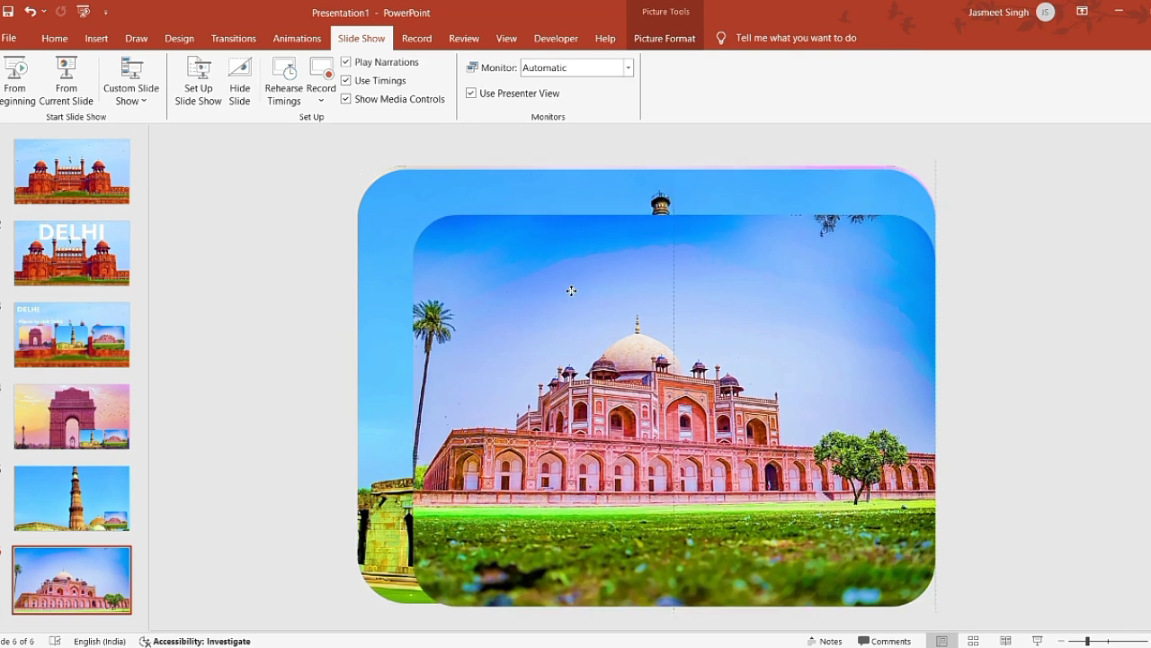
click(325, 262)
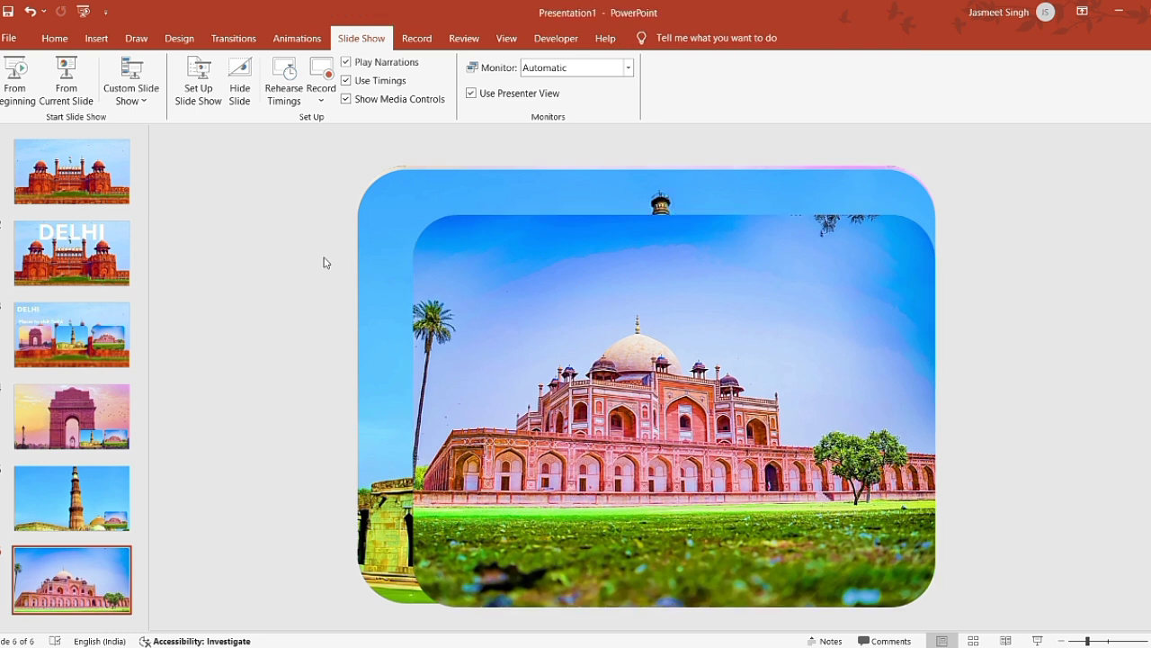
click(66, 85)
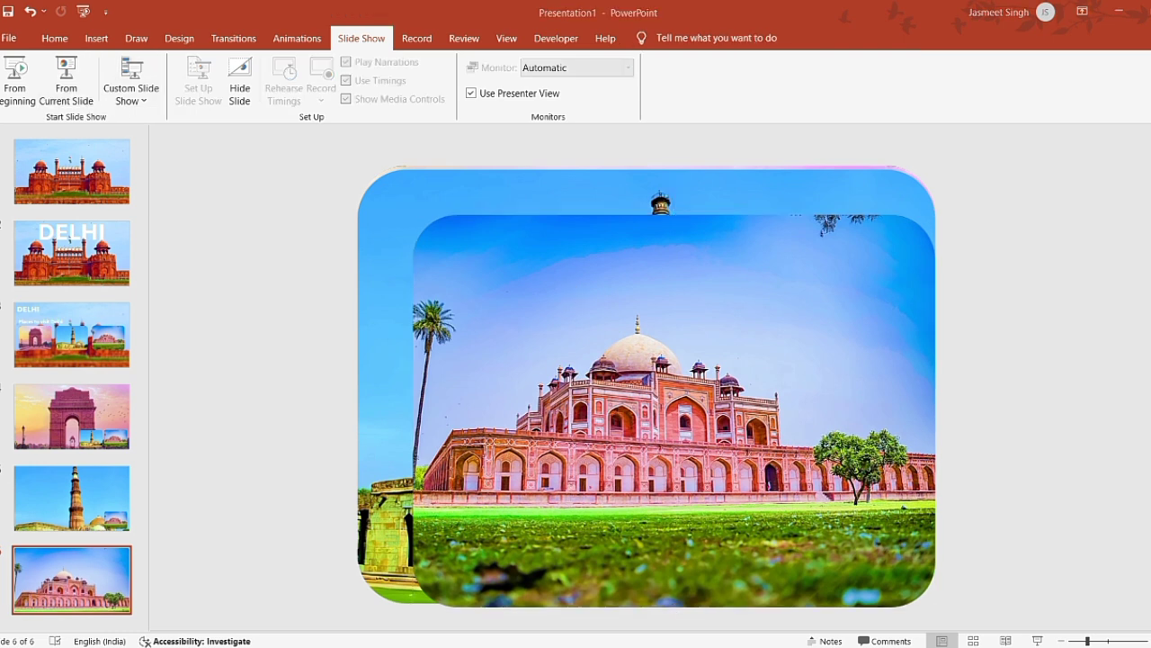
key(Escape)
Step: Nudge the tomb picture up once more, then switch to the India Gate slide 4
click(648, 371)
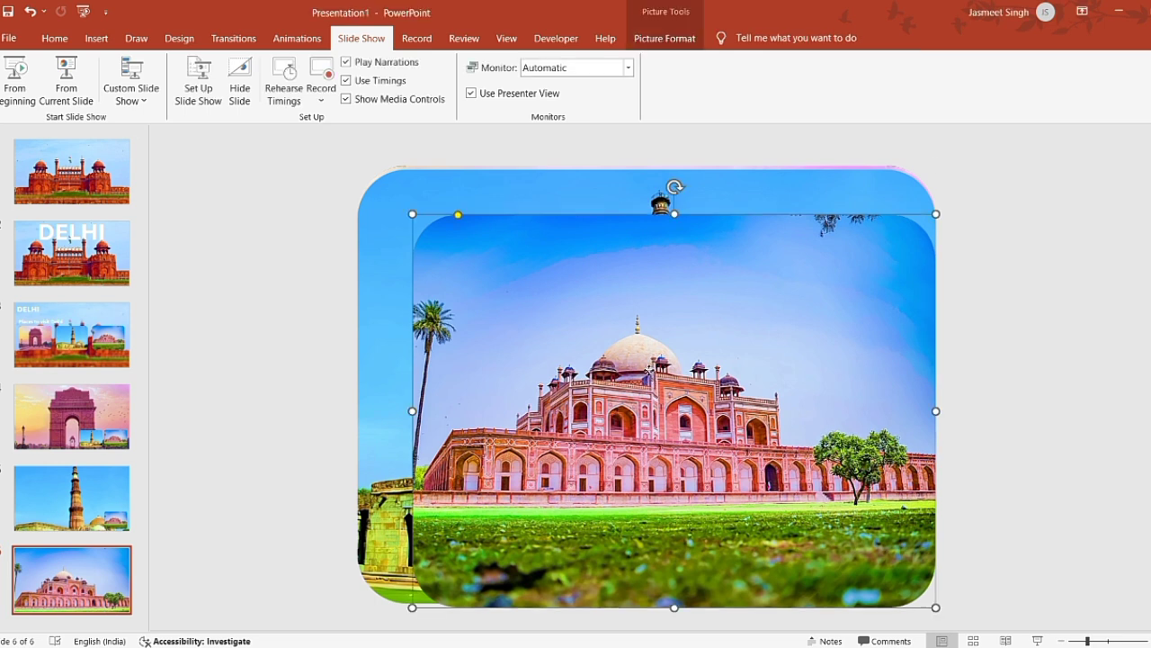
drag(648, 371, 648, 367)
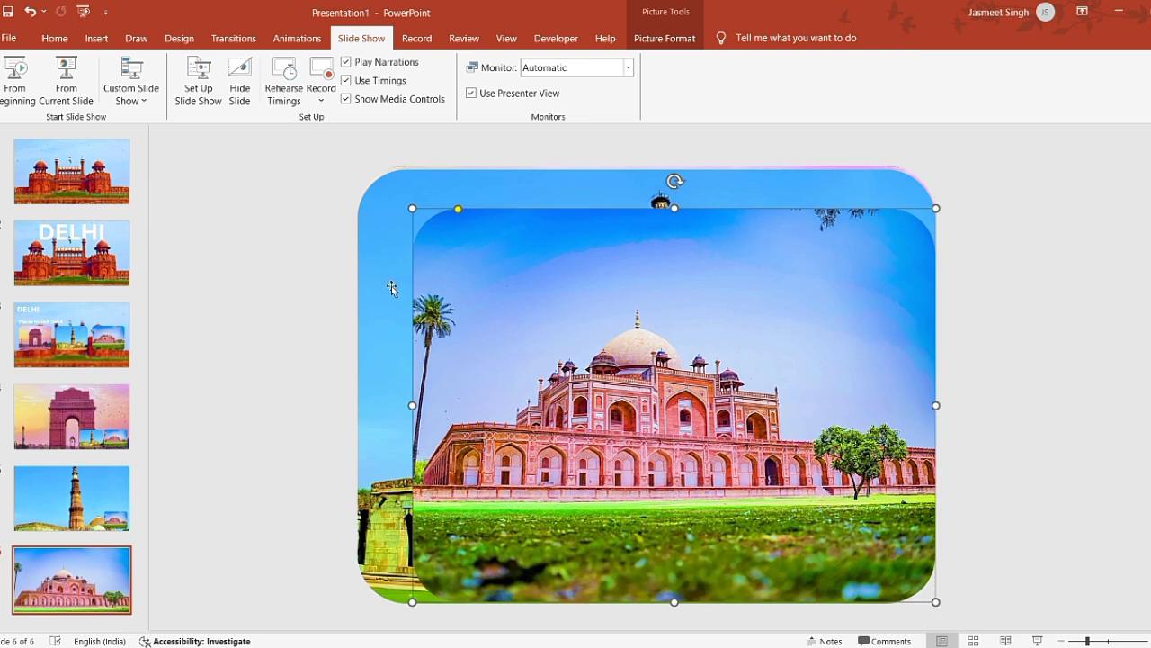
click(326, 247)
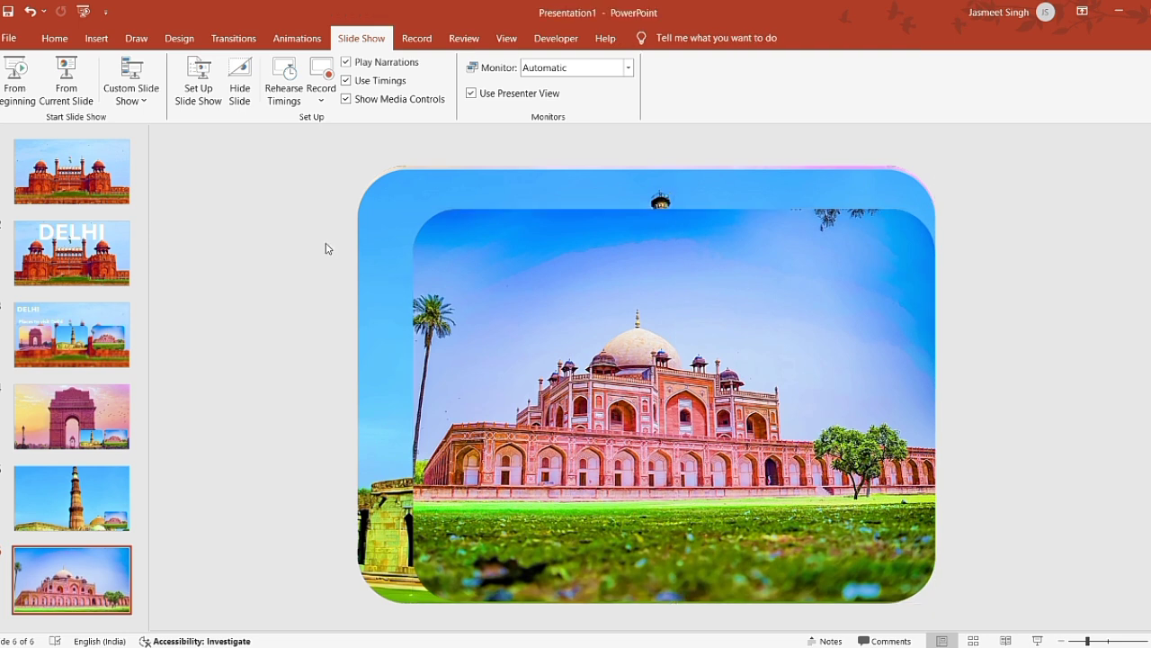
click(440, 298)
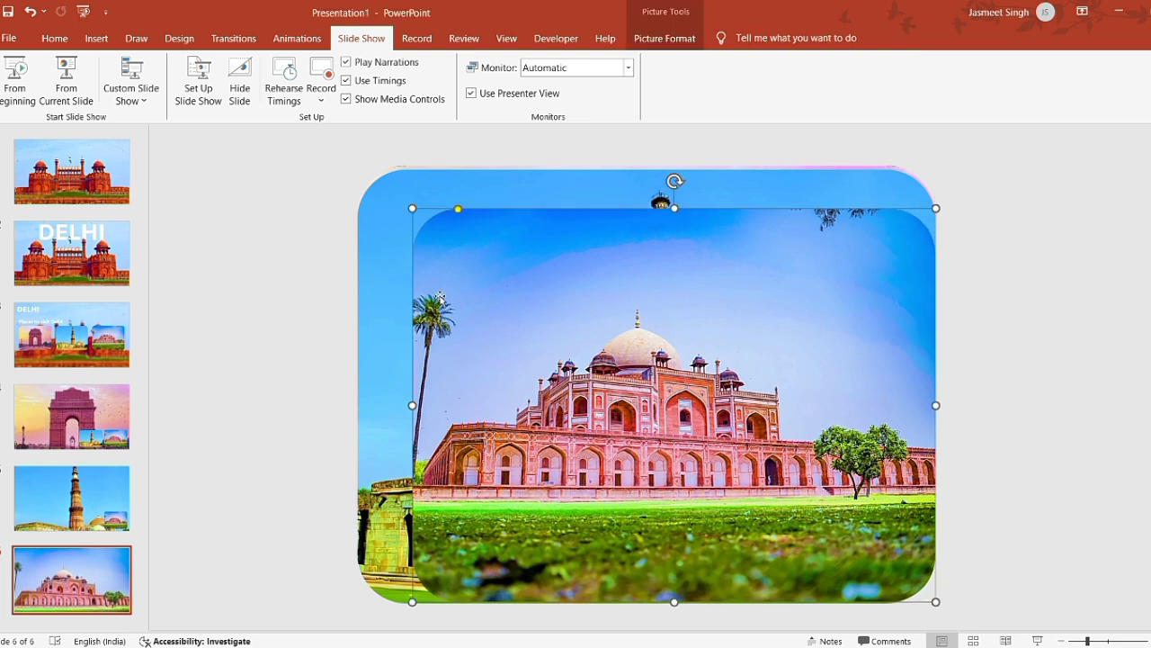
click(117, 412)
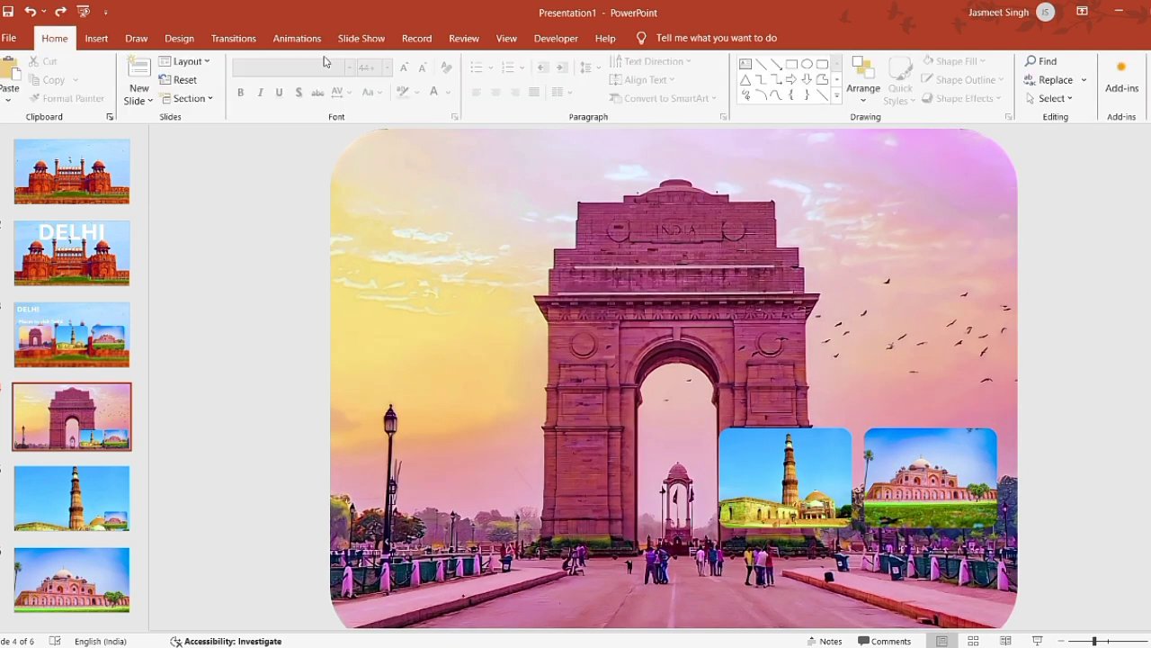
Step: Draw a blue rounded rectangle over the left side of the India Gate photo
click(822, 65)
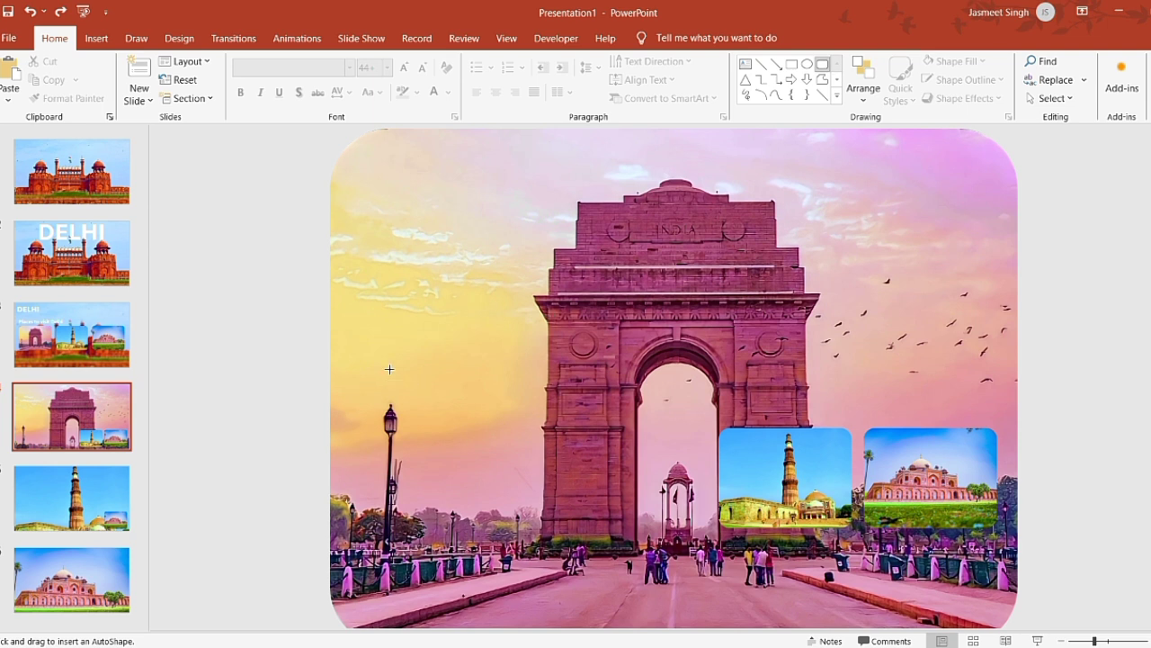
mouse_move(382, 362)
mouse_down()
mouse_move(680, 490)
mouse_move(694, 463)
mouse_up()
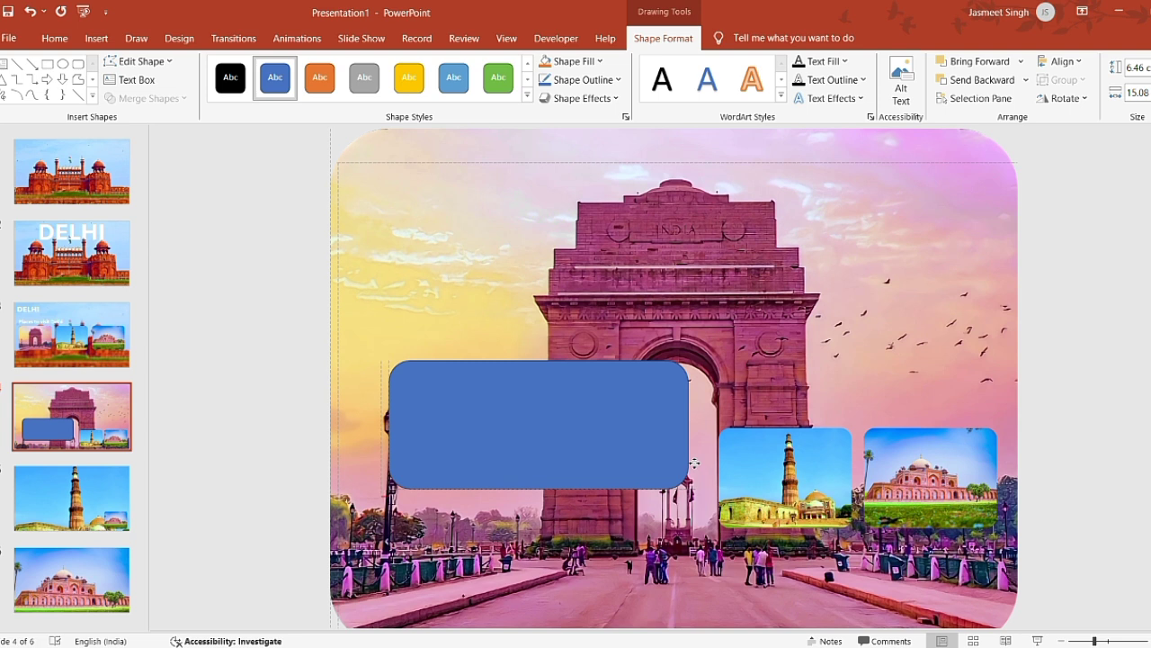
drag(694, 463, 694, 465)
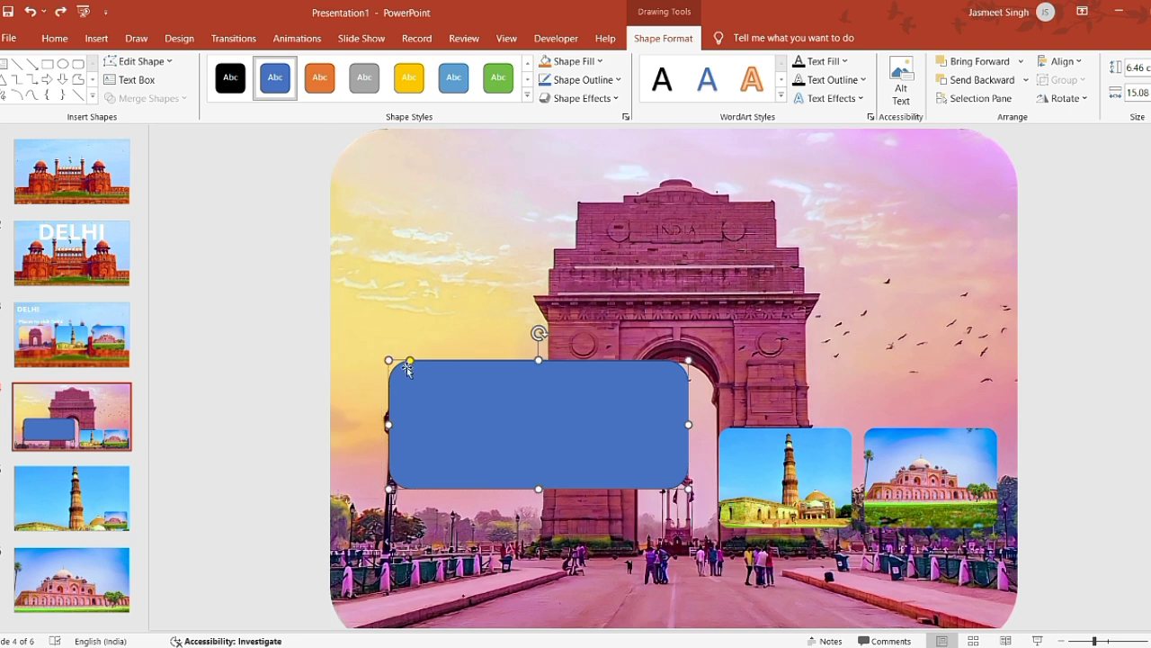
Step: Widen the rounded rectangle, nudge it right, and make it taller to frame the left side
mouse_move(389, 361)
mouse_down()
mouse_move(396, 367)
mouse_move(369, 359)
mouse_up()
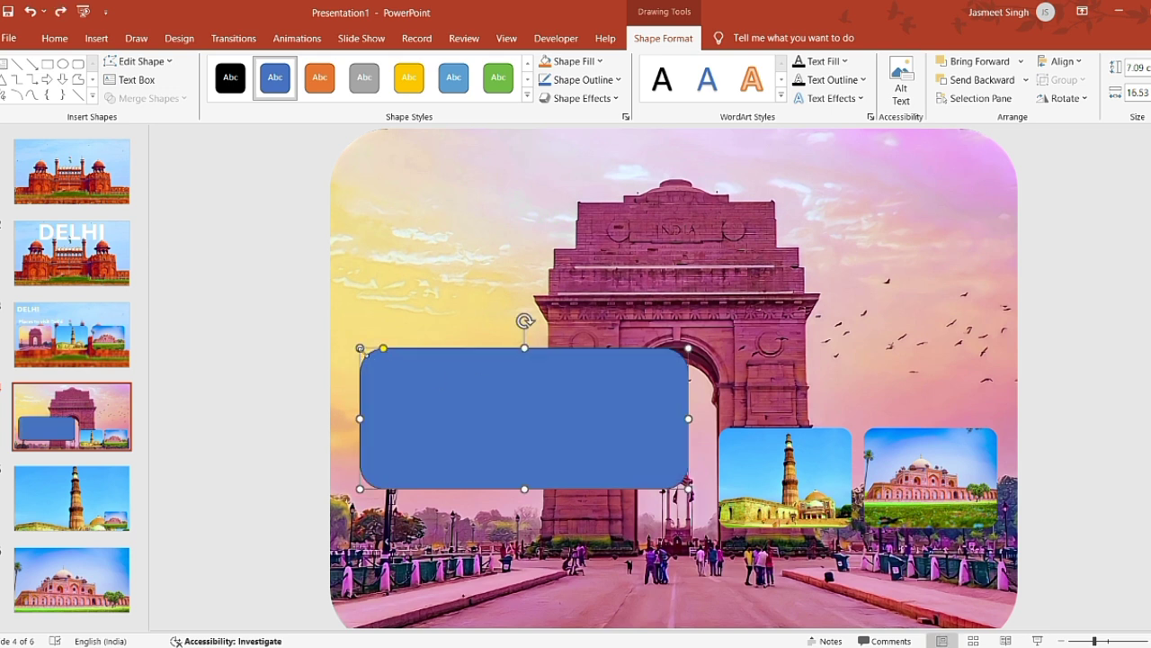
drag(360, 348, 365, 355)
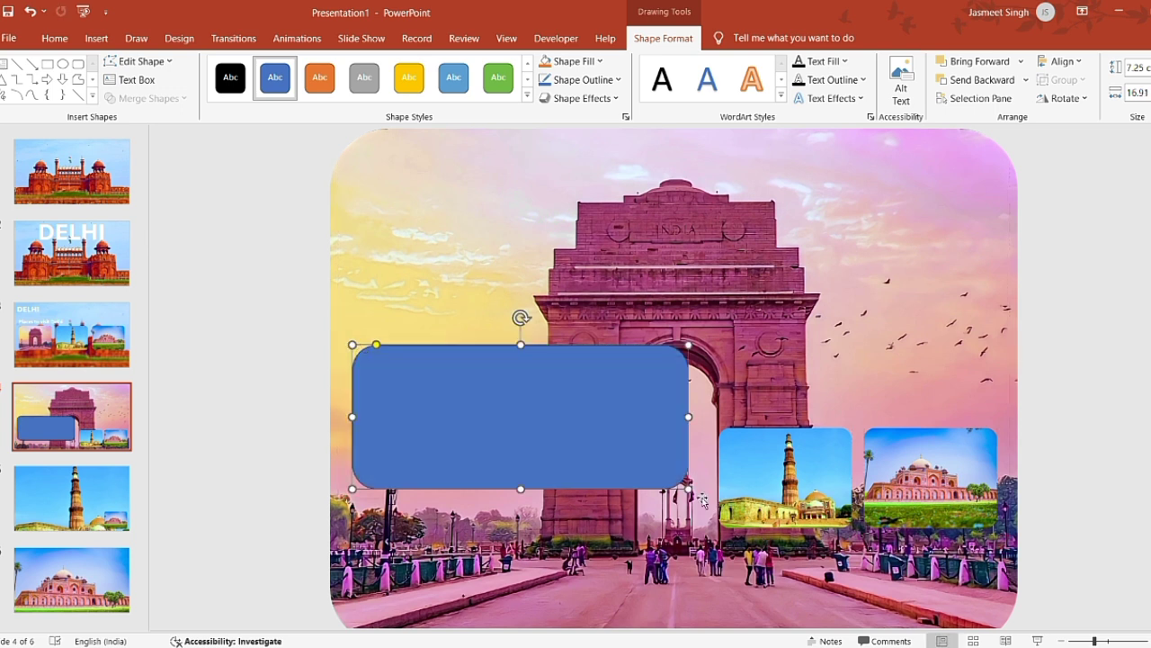
drag(654, 439, 656, 439)
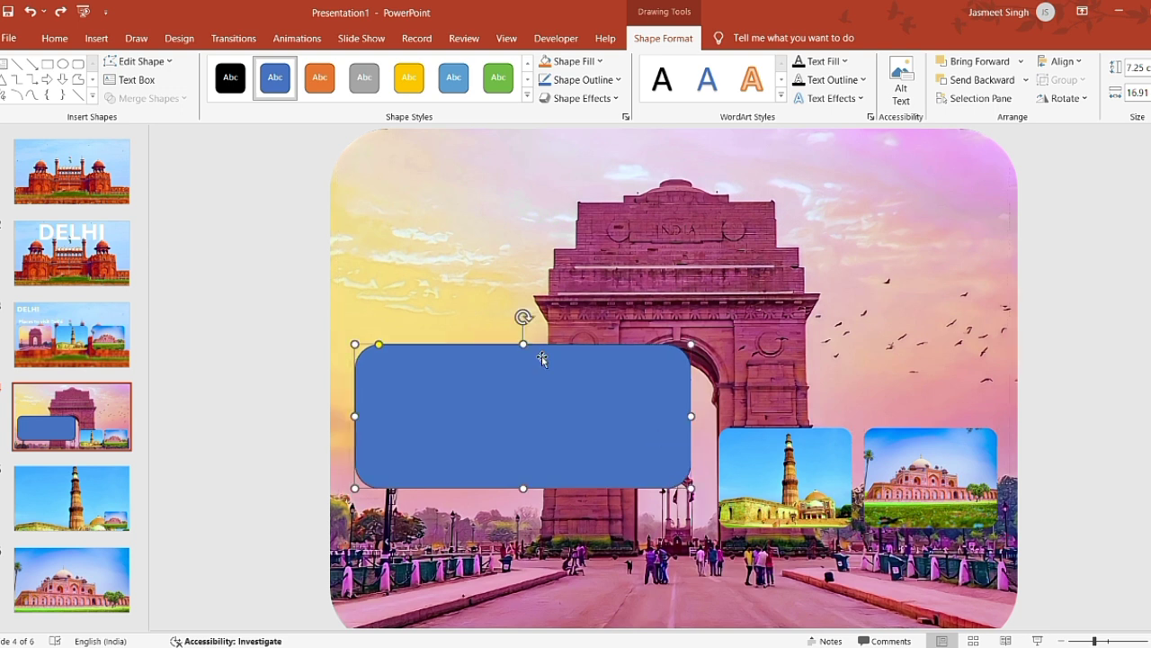
drag(524, 345, 534, 335)
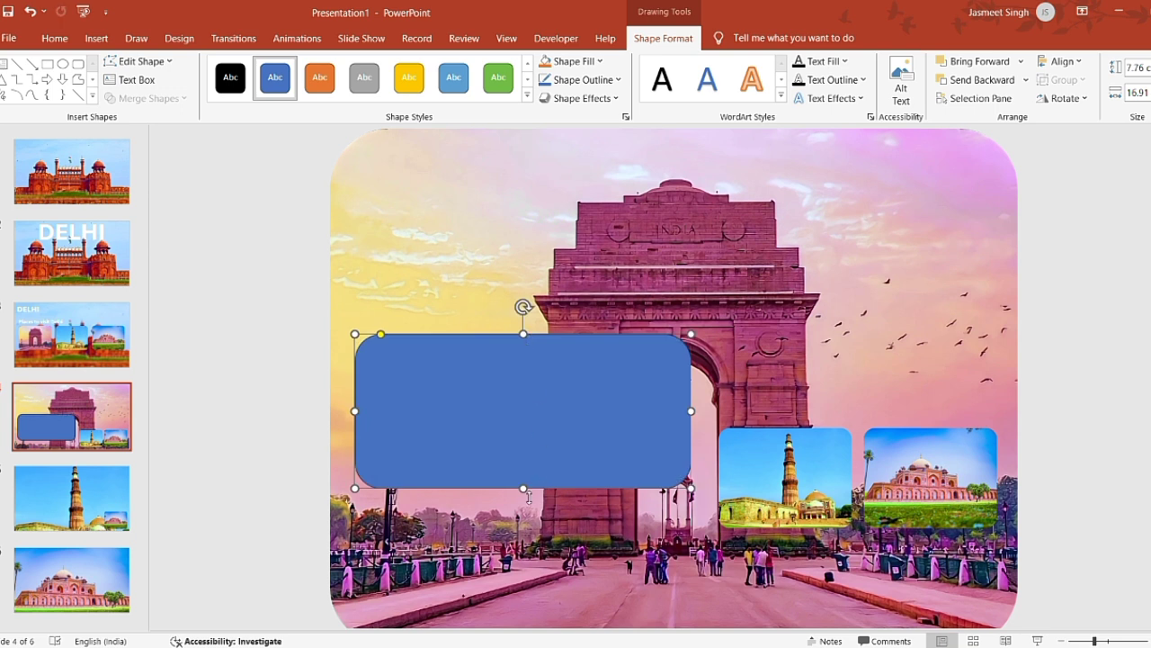
drag(525, 491, 531, 501)
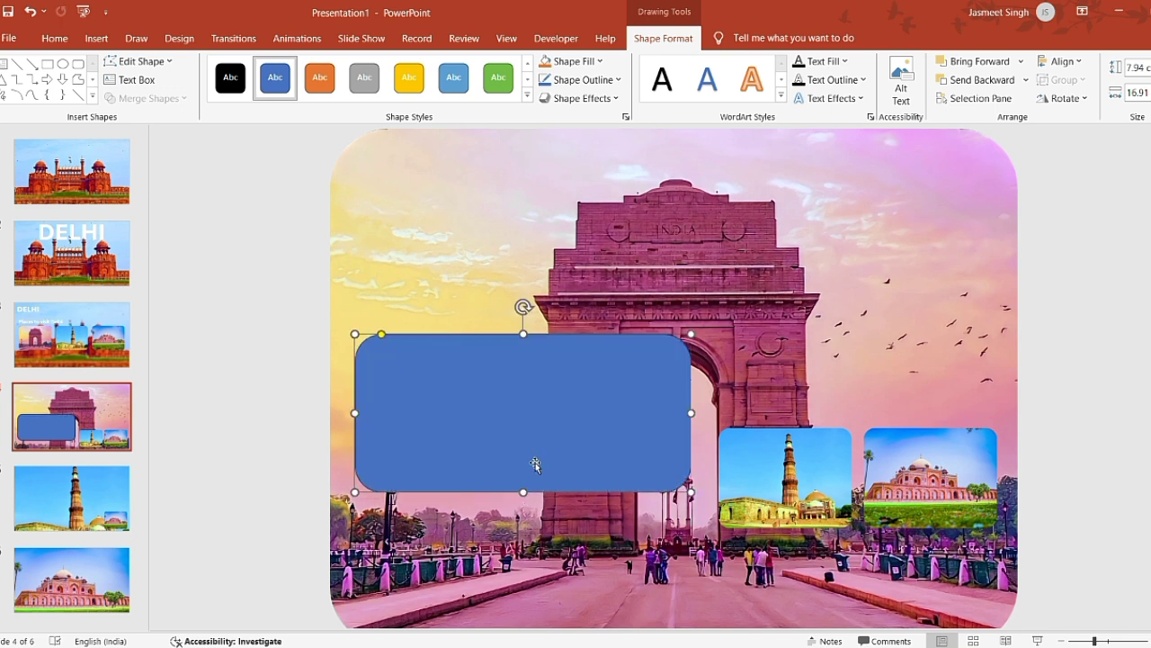
key(ctrl+z)
key(ctrl+y)
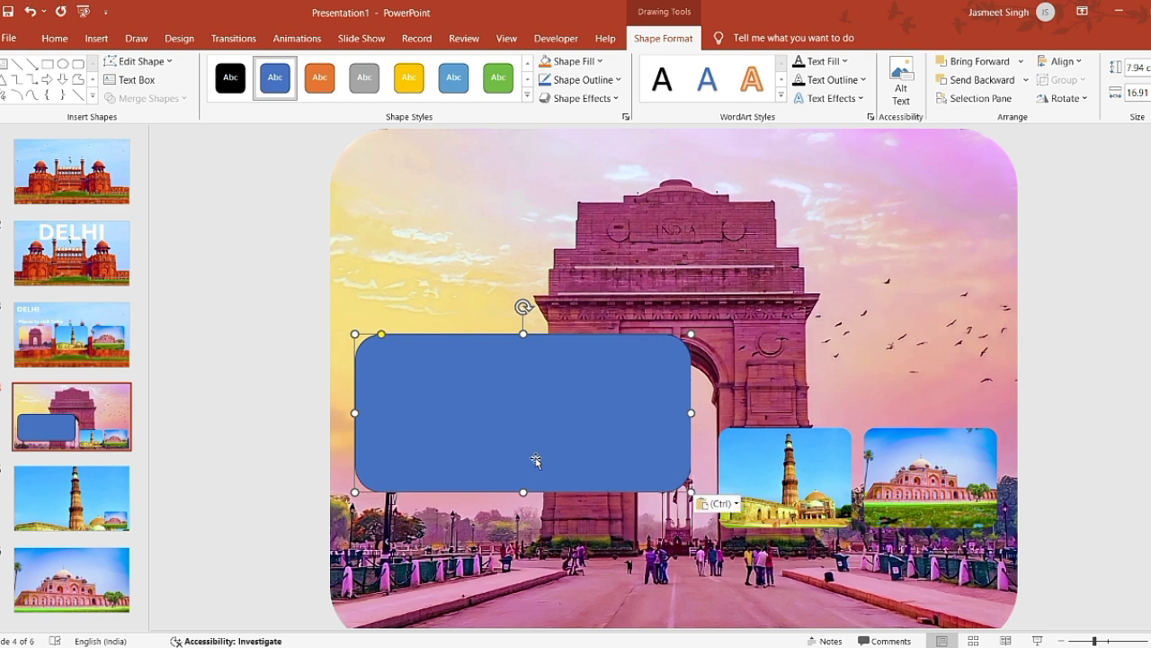
key(ctrl+z)
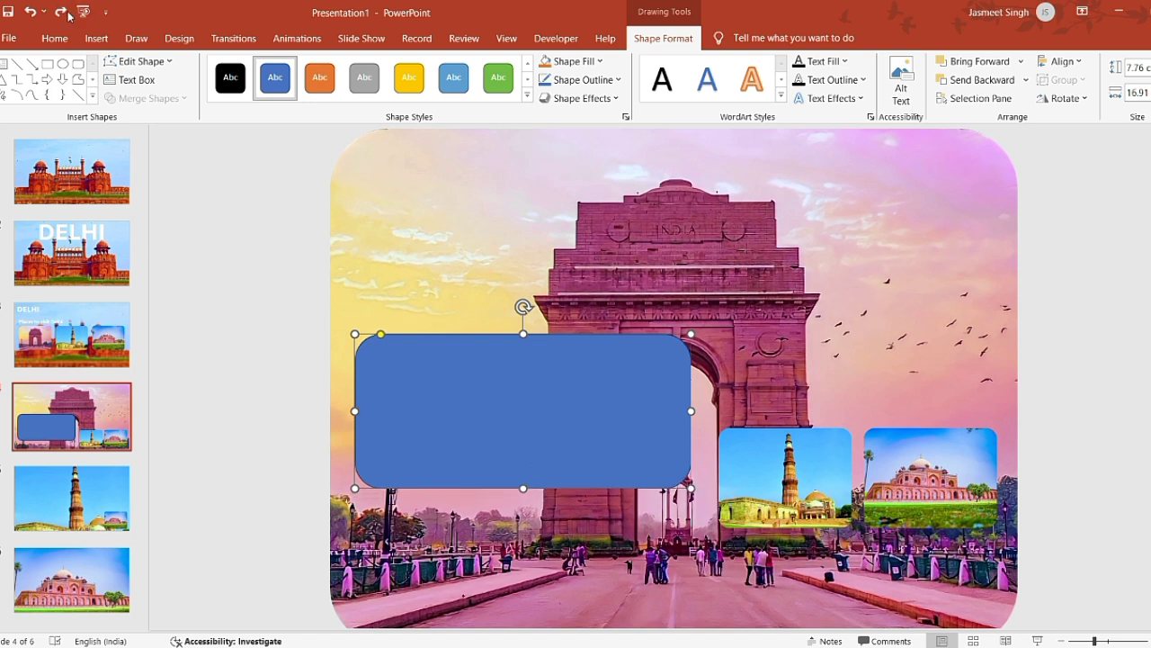
key(ctrl+y)
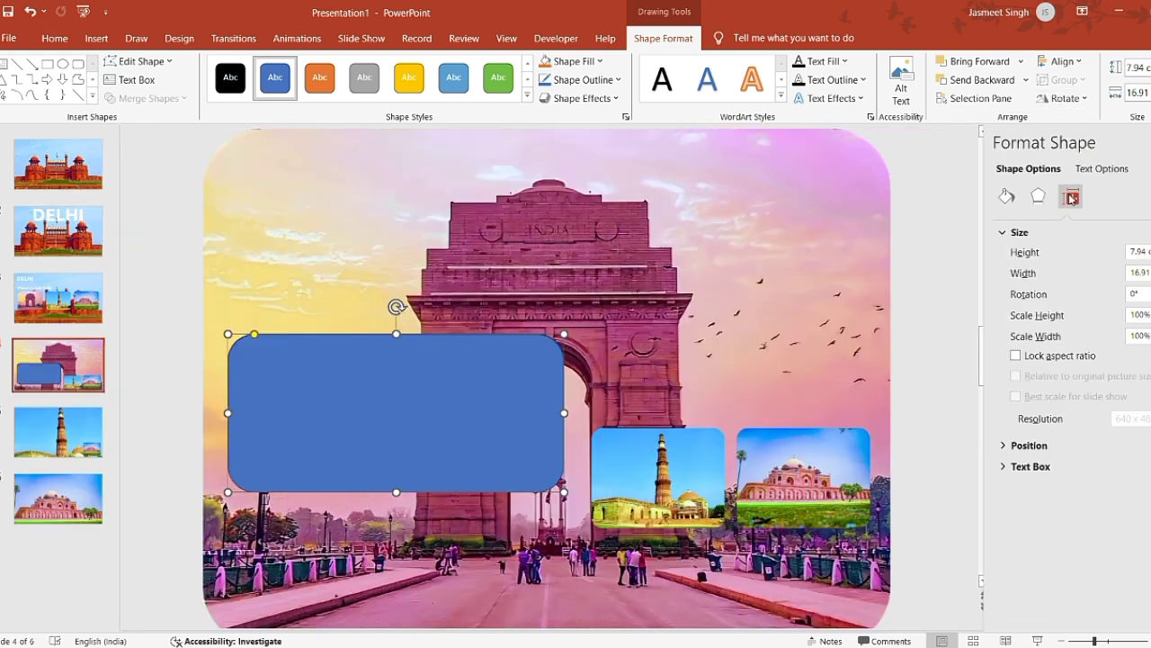
Step: Give the rounded rectangle a black fill at 45% transparency and no outline
click(1008, 203)
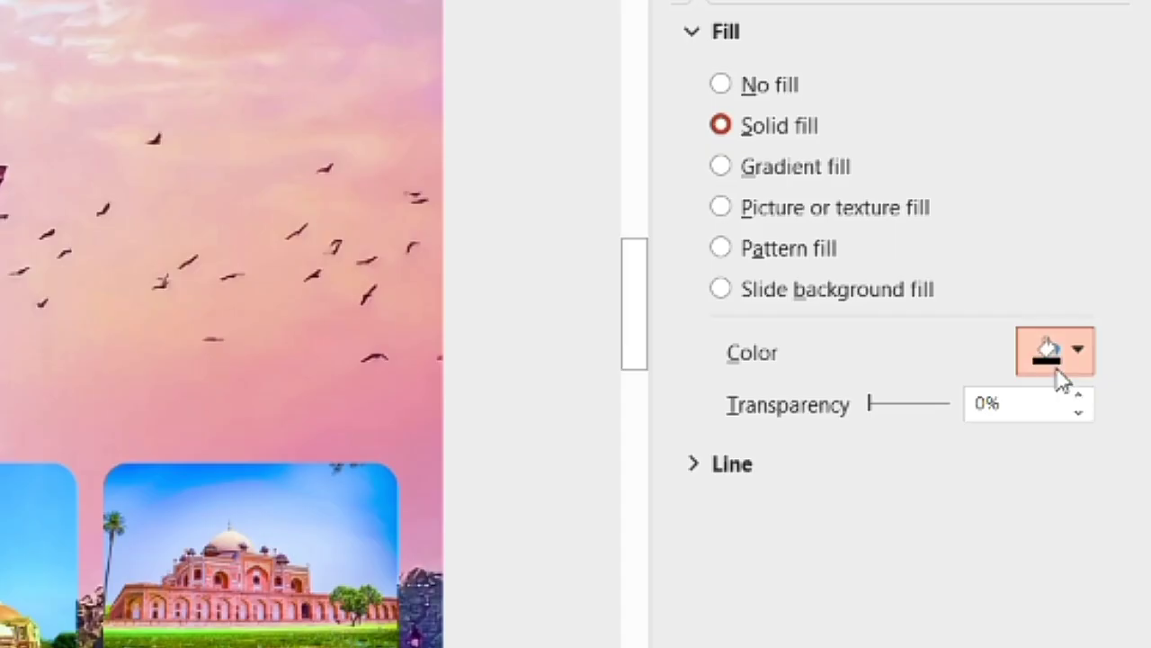
click(1013, 416)
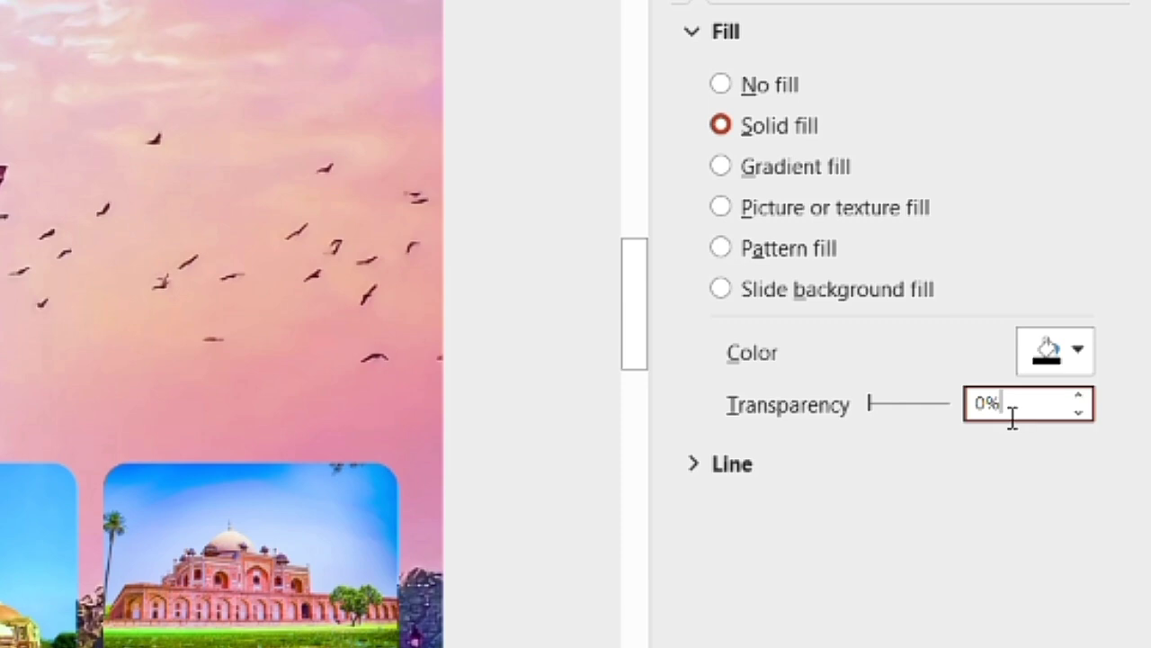
key(BackSpace)
key(BackSpace)
text(45)
click(772, 463)
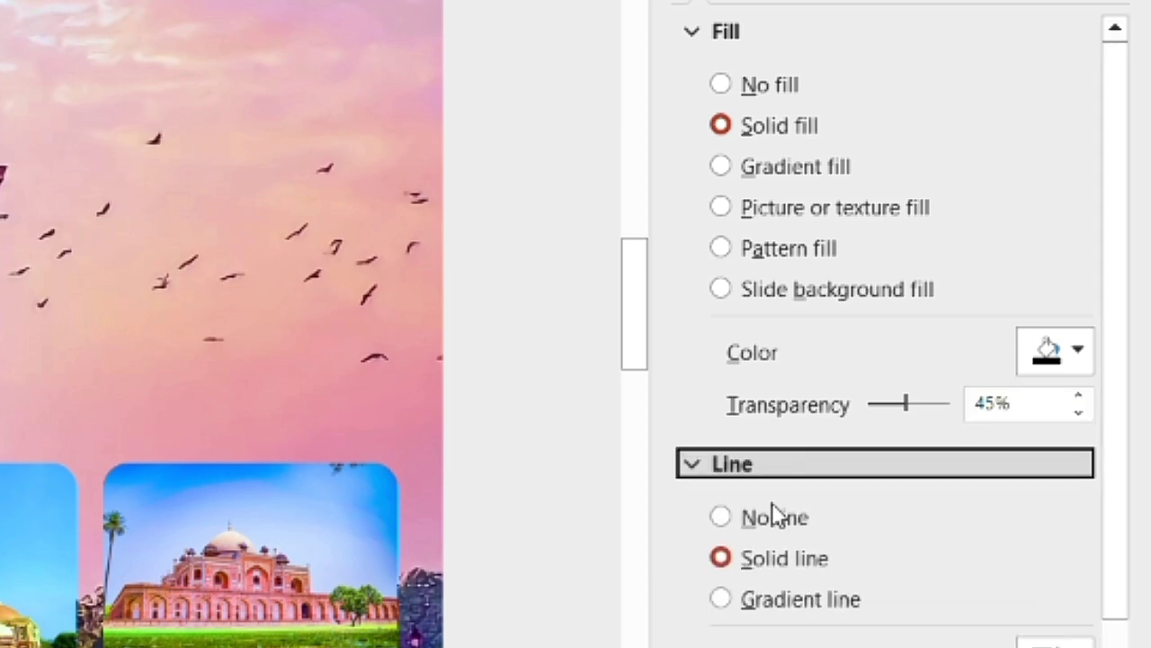
click(724, 519)
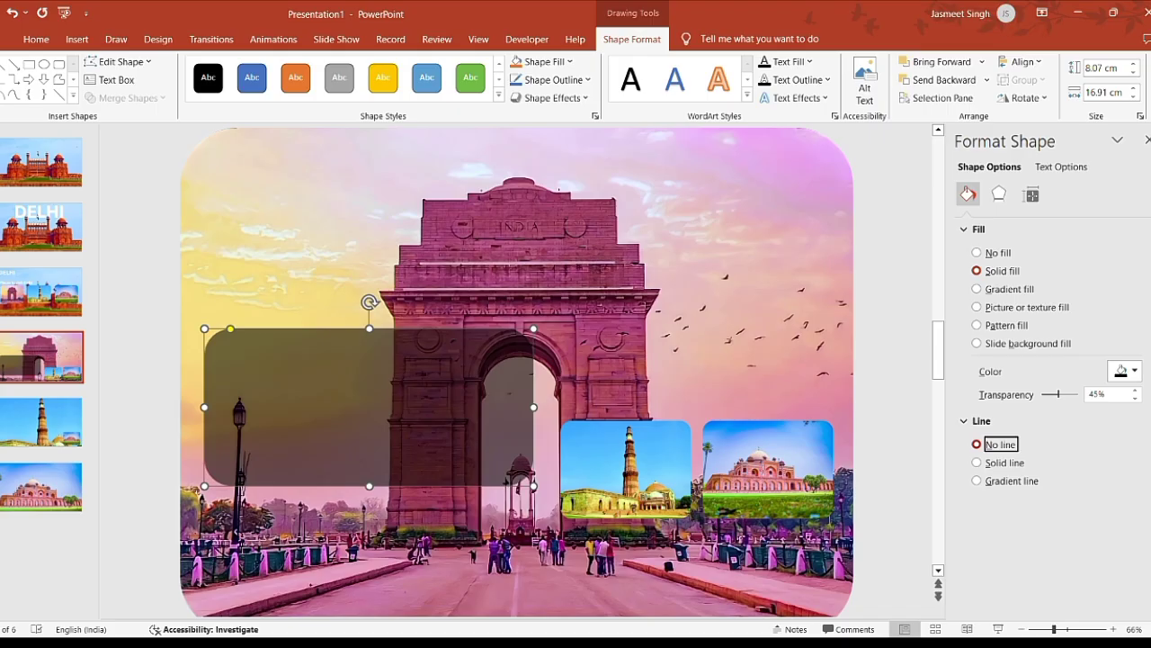
click(1140, 139)
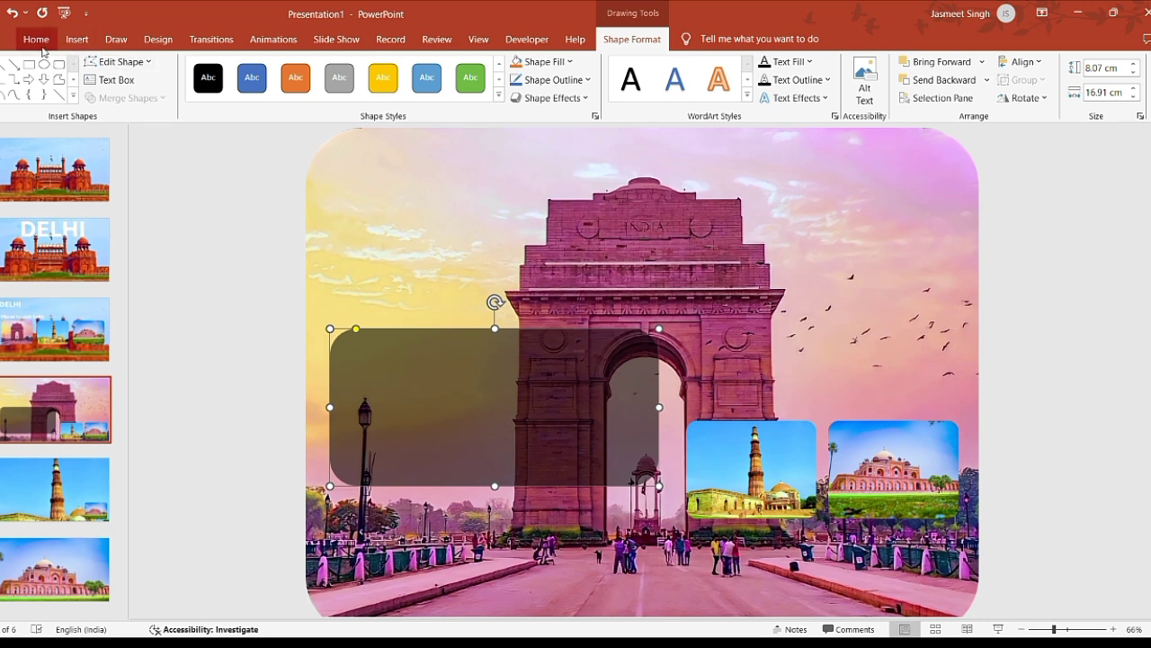
Step: Set the panel text to left-aligned ADLaM Display at size 36
click(36, 39)
key(F2)
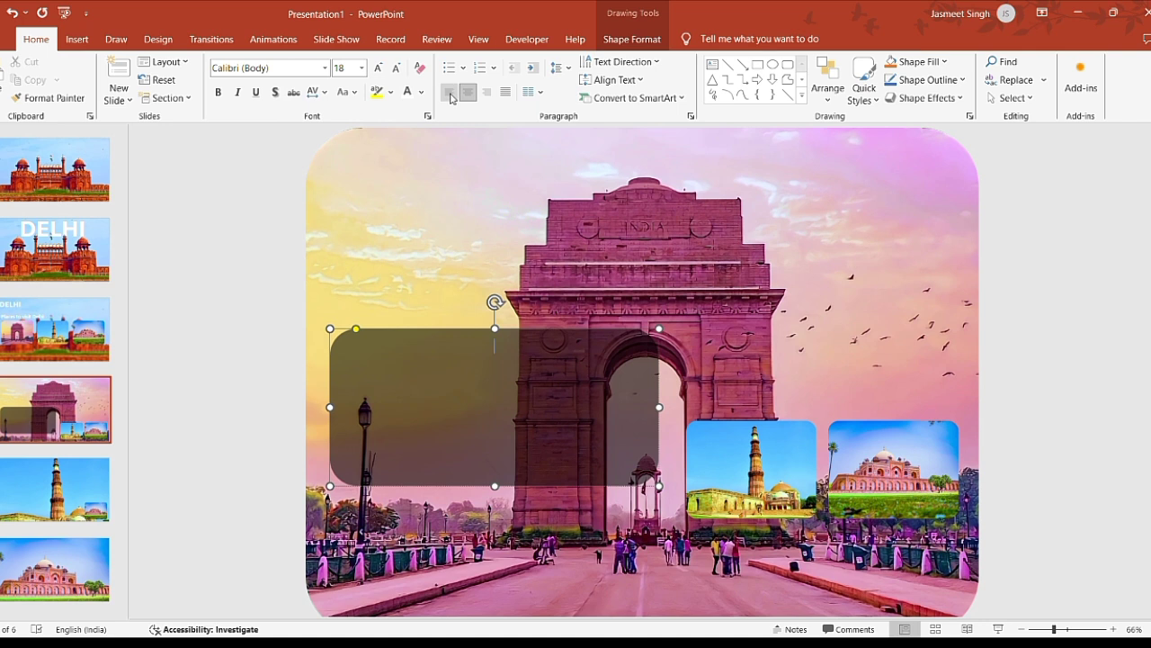
click(451, 94)
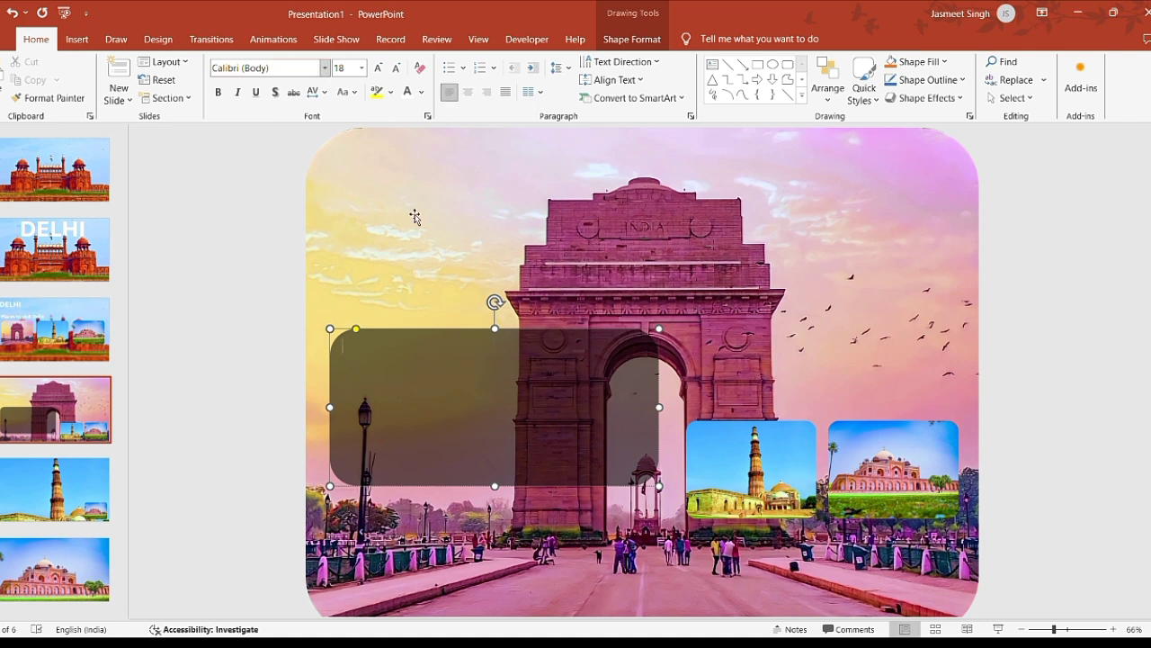
click(321, 71)
text(Aptos)
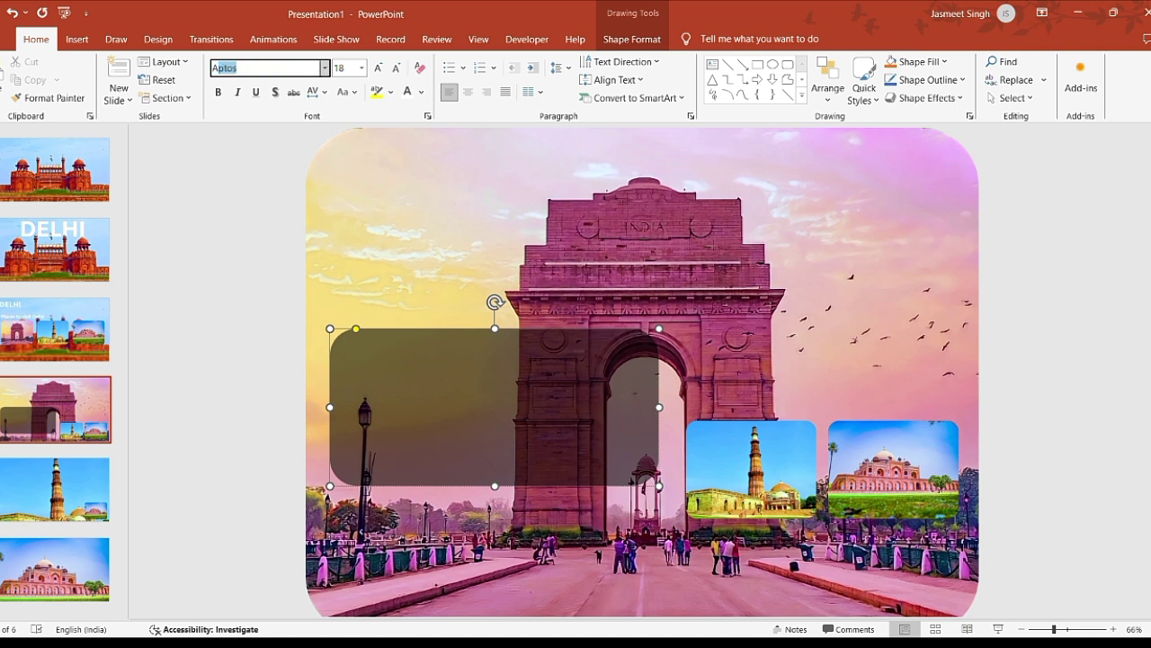
text(AD)
key(Return)
click(360, 70)
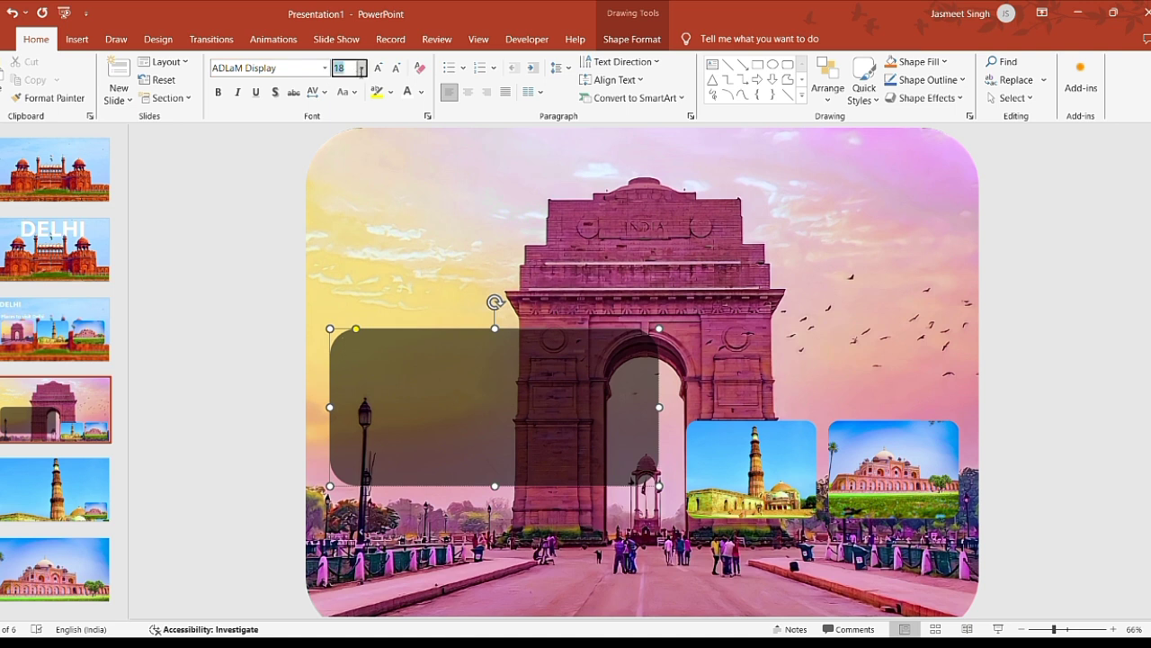
click(357, 210)
Step: Type the title 'India Gate' in the panel and make it bold and underlined
click(346, 353)
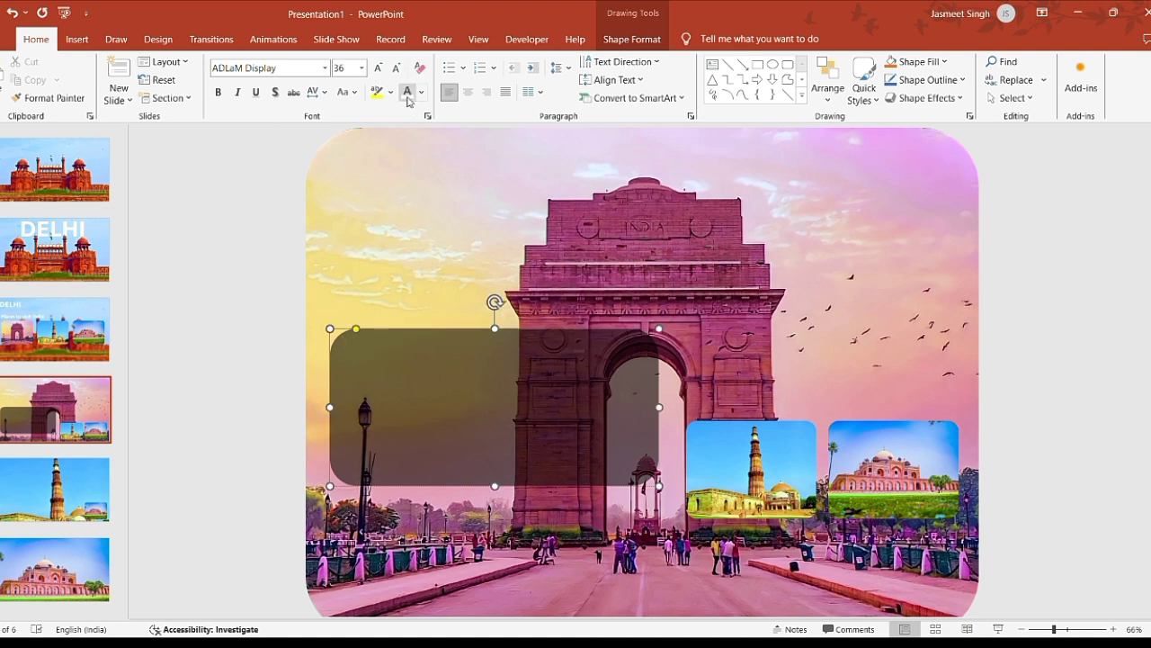
text(India)
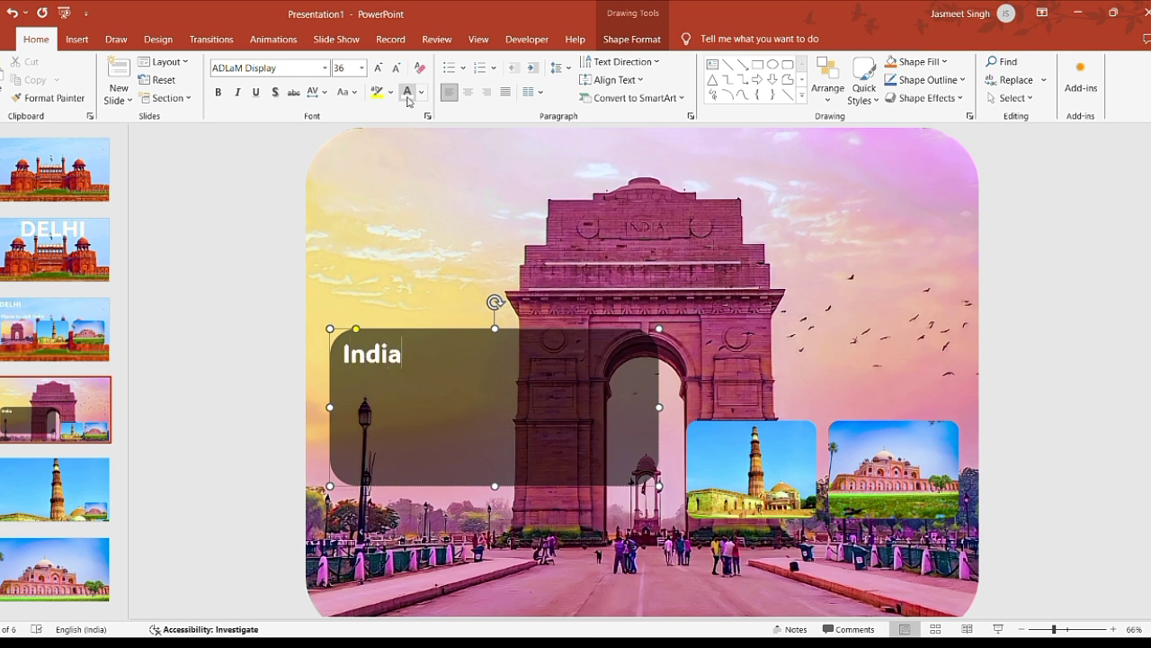
text( Gate)
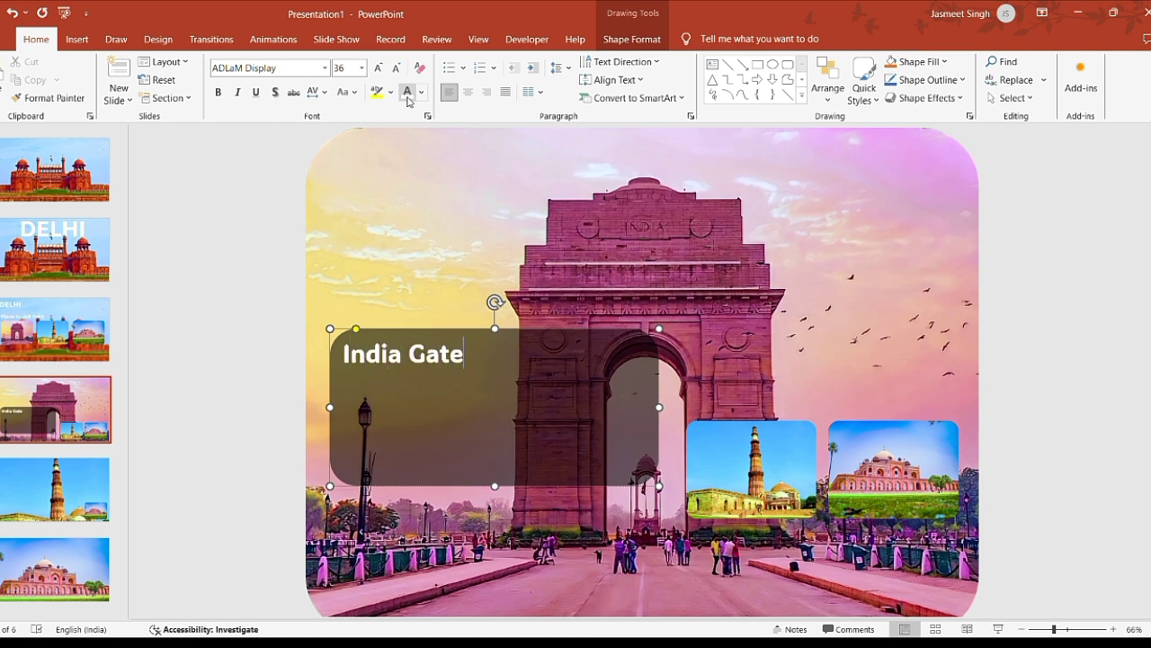
triple_click(464, 360)
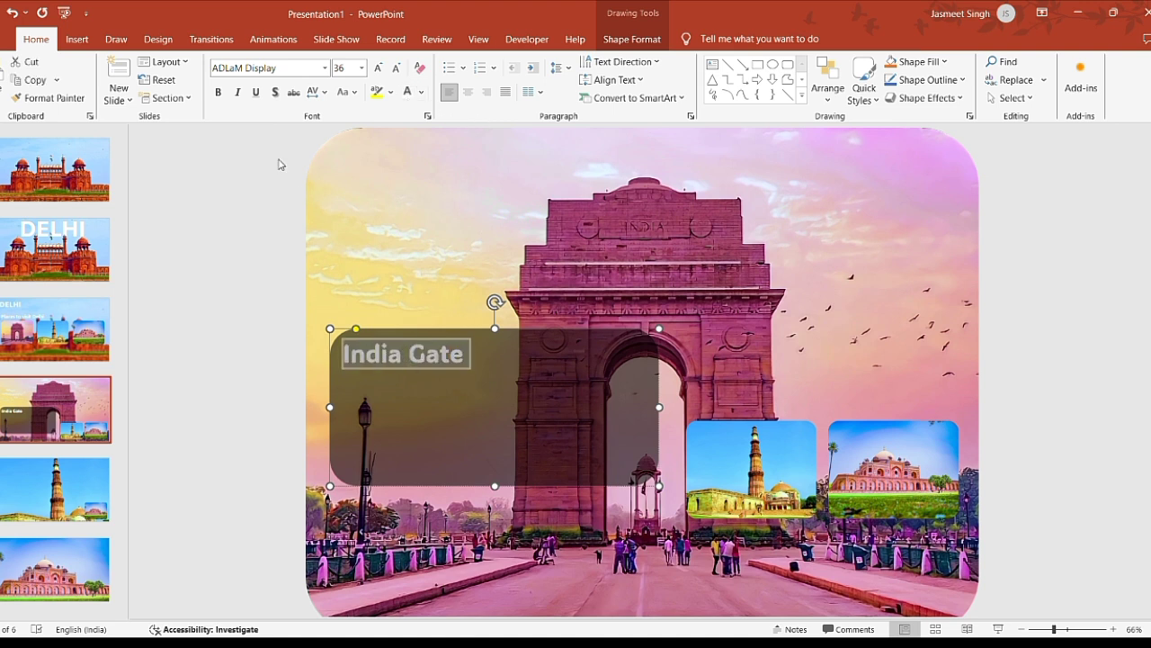
click(254, 95)
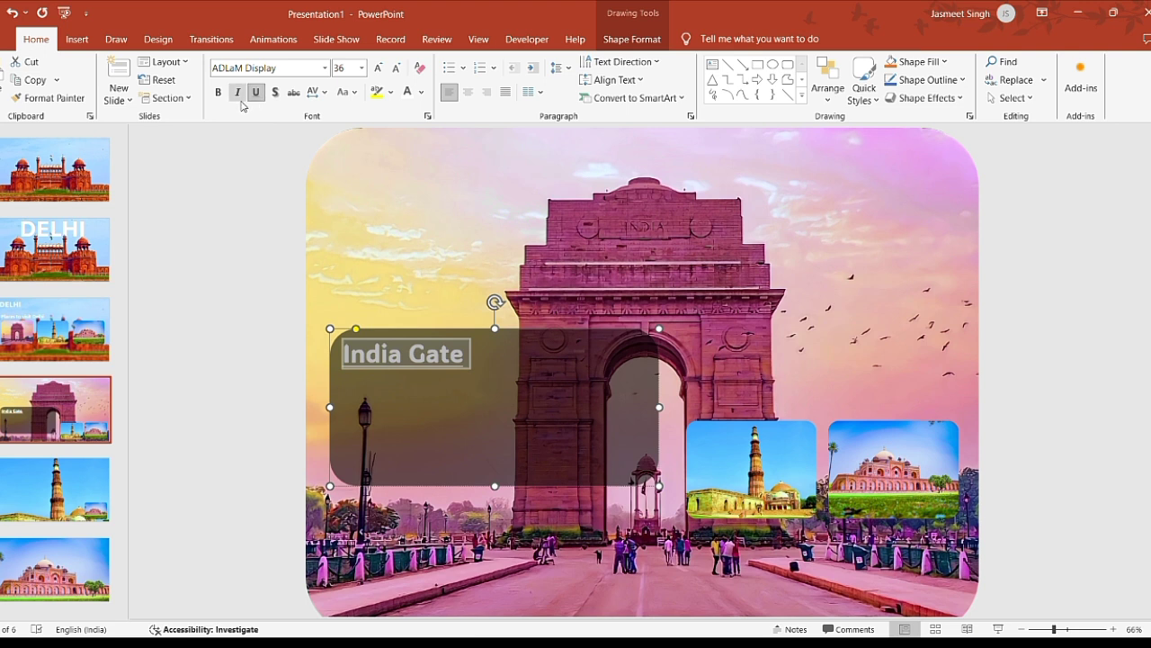
click(219, 95)
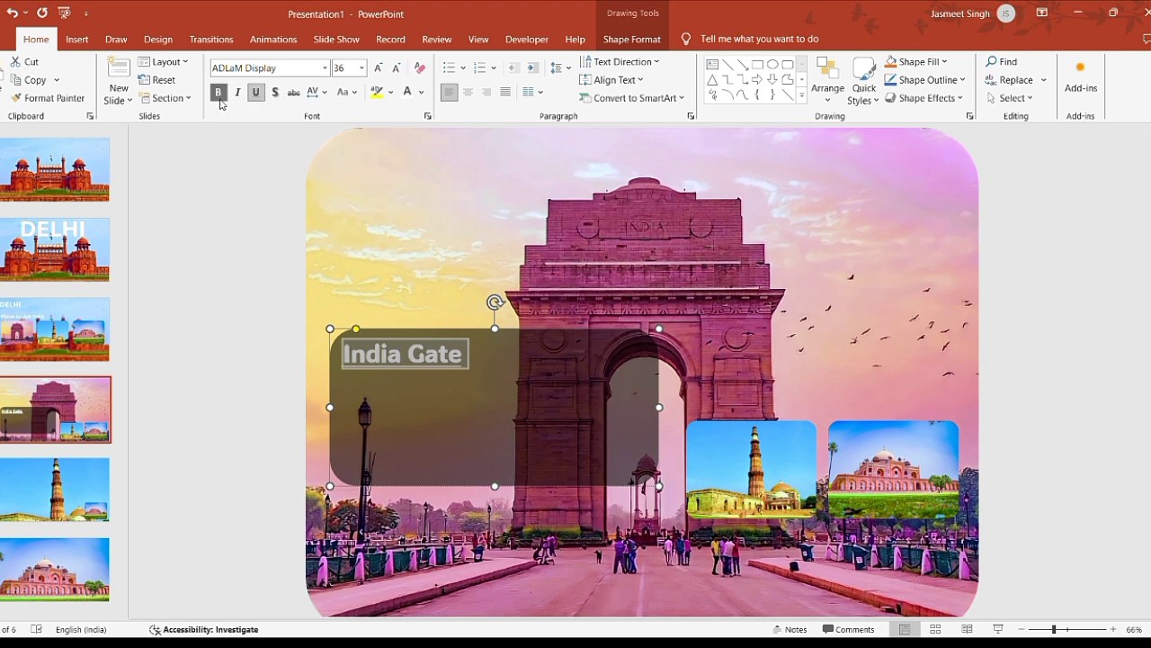
click(294, 244)
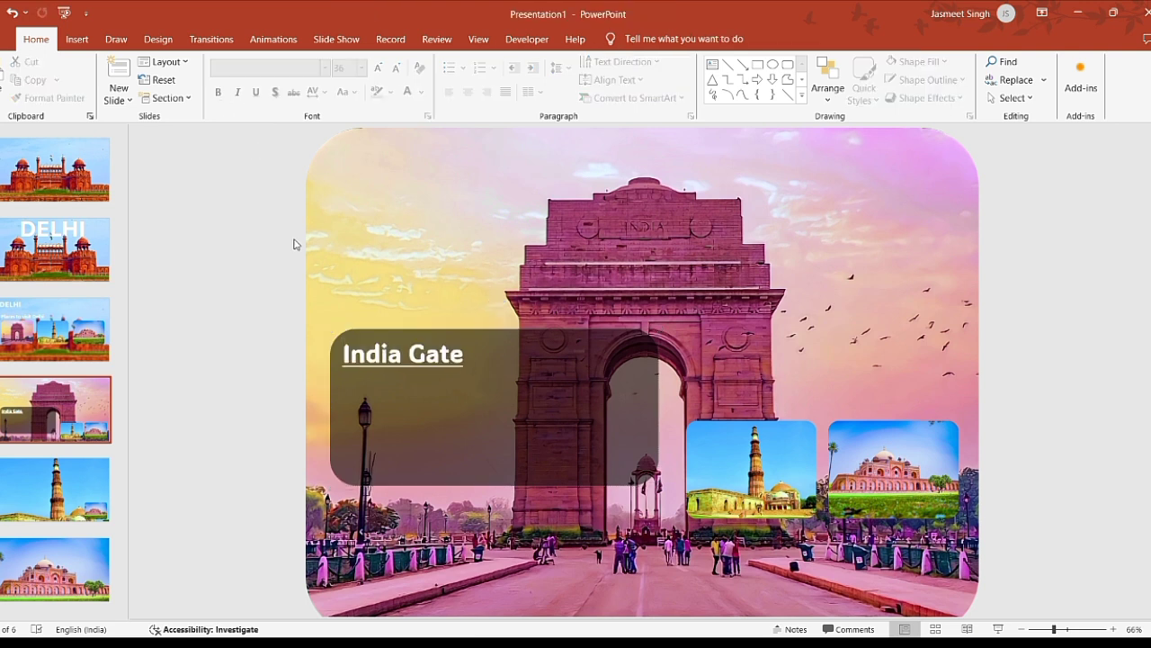
click(473, 361)
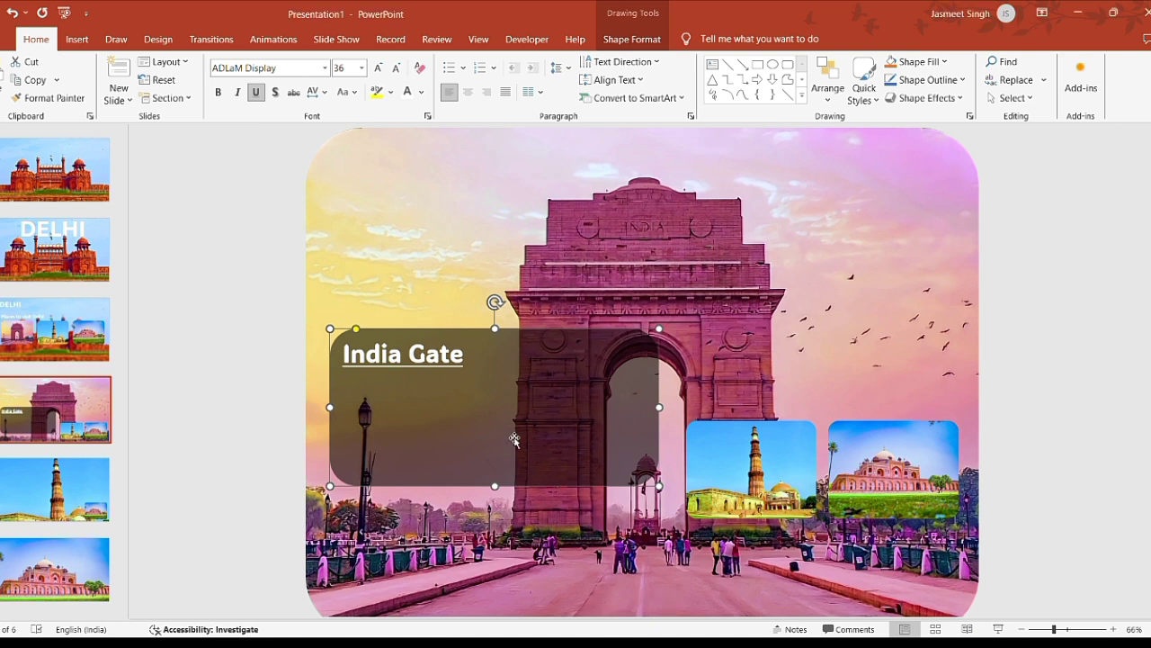
Step: Paste the India Gate description and place it under the title in the panel
text(At the centre of New Delhi stands the 42 m high India Gate, an "Arc-de-Triomphe" like archway in the middle of a crossroad. Almost similar to its French counterpart, it commemorates the 70,000 Indian soldiers who lost their lives fighting for the British Army during the World War I. The memorial bears the names of more than 13,516 British and Indian soldiers killed in the Northwestern Frontier in the Afghan war of 1919.)
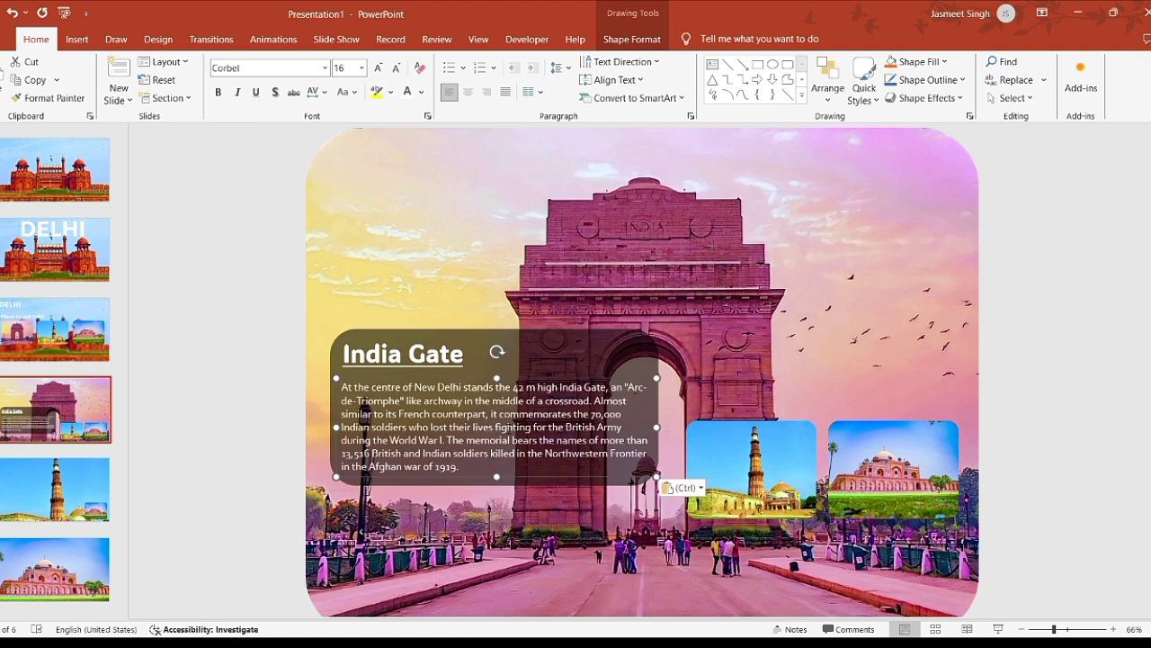
drag(558, 385, 554, 378)
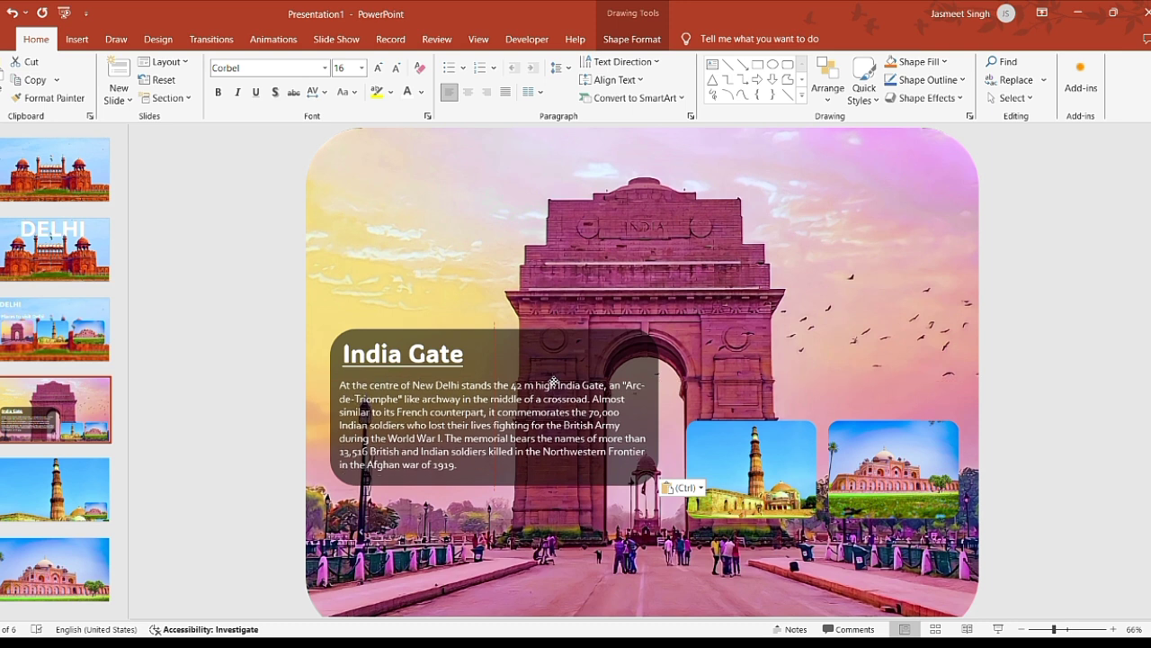
drag(553, 380, 551, 380)
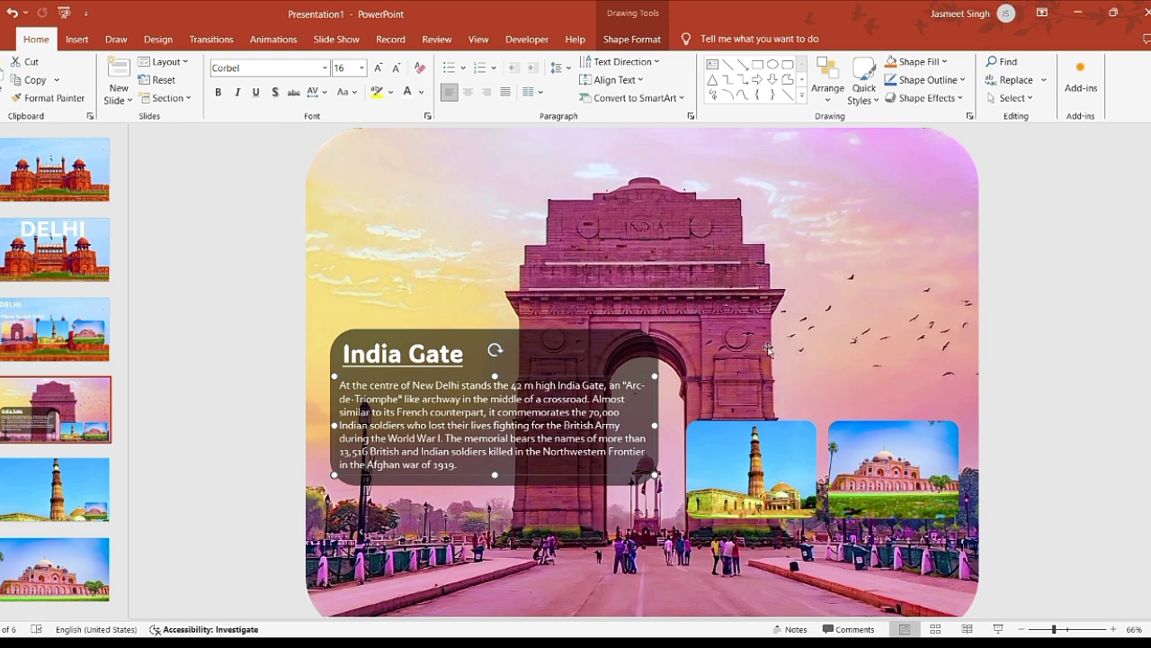
Step: Select the finished India Gate panel and move to slide 5, Qutb Minar
click(1012, 313)
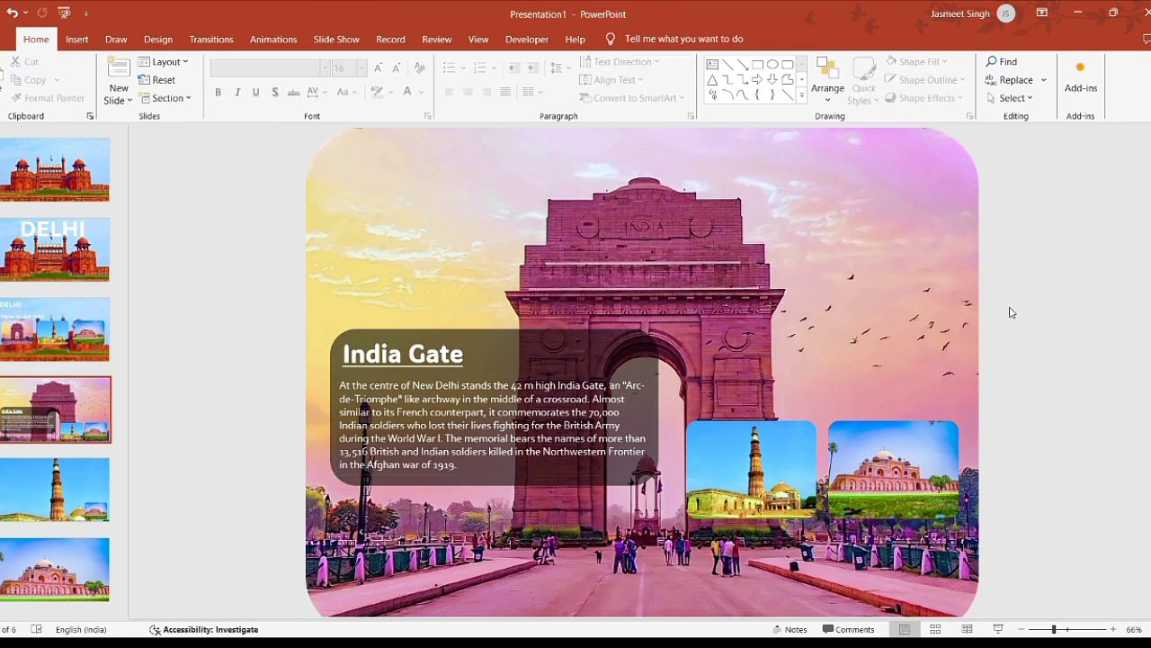
click(634, 345)
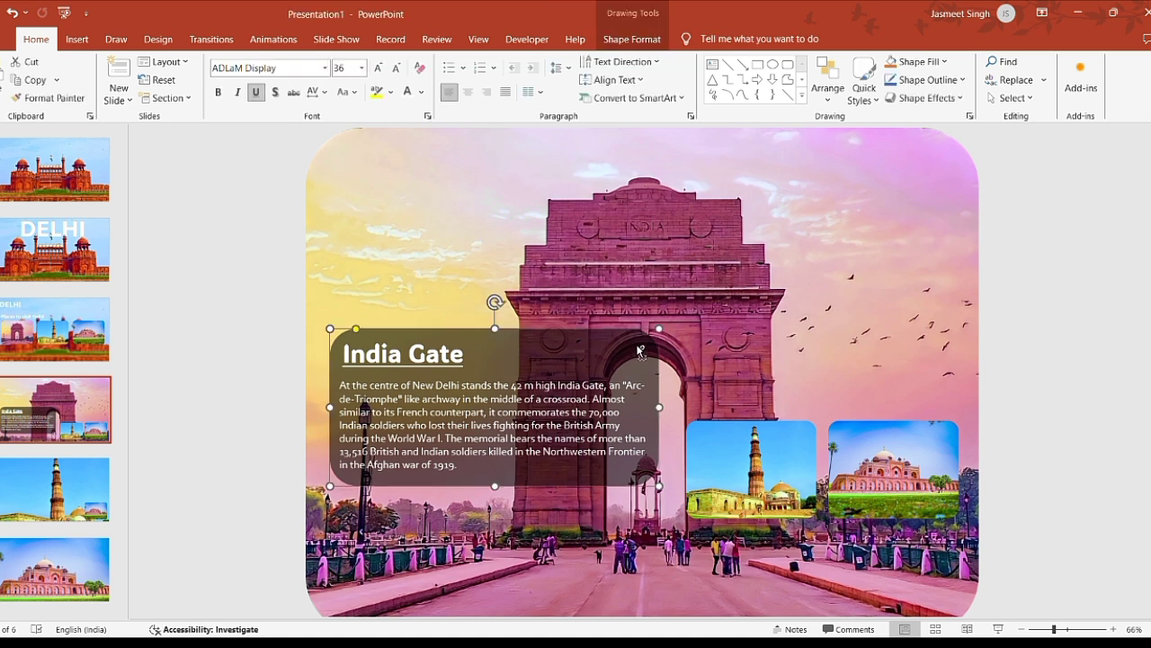
click(102, 474)
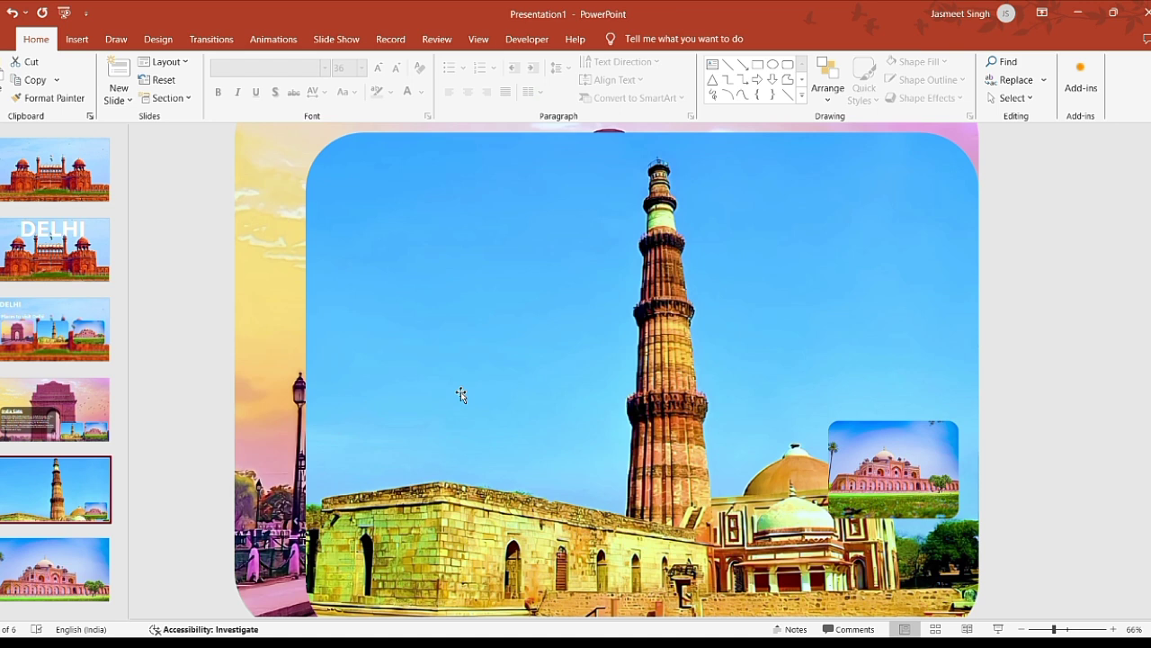
Step: Paste the panel onto slide 5 and change its title to 'Qutb Minar'
key(ctrl+v)
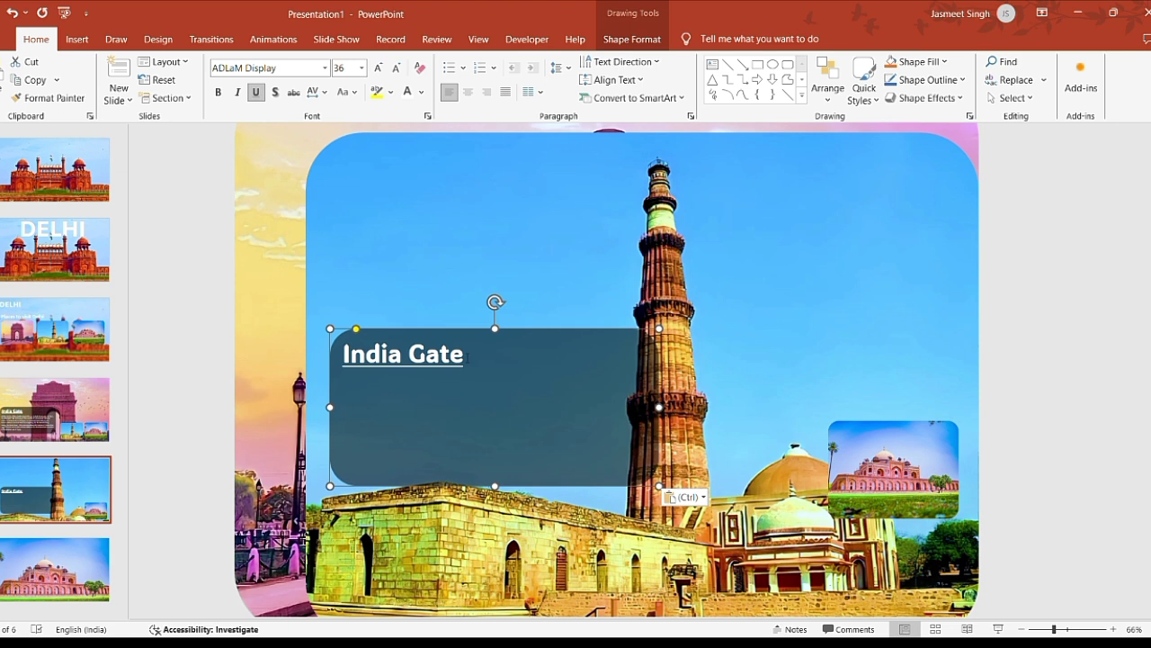
drag(466, 356, 345, 356)
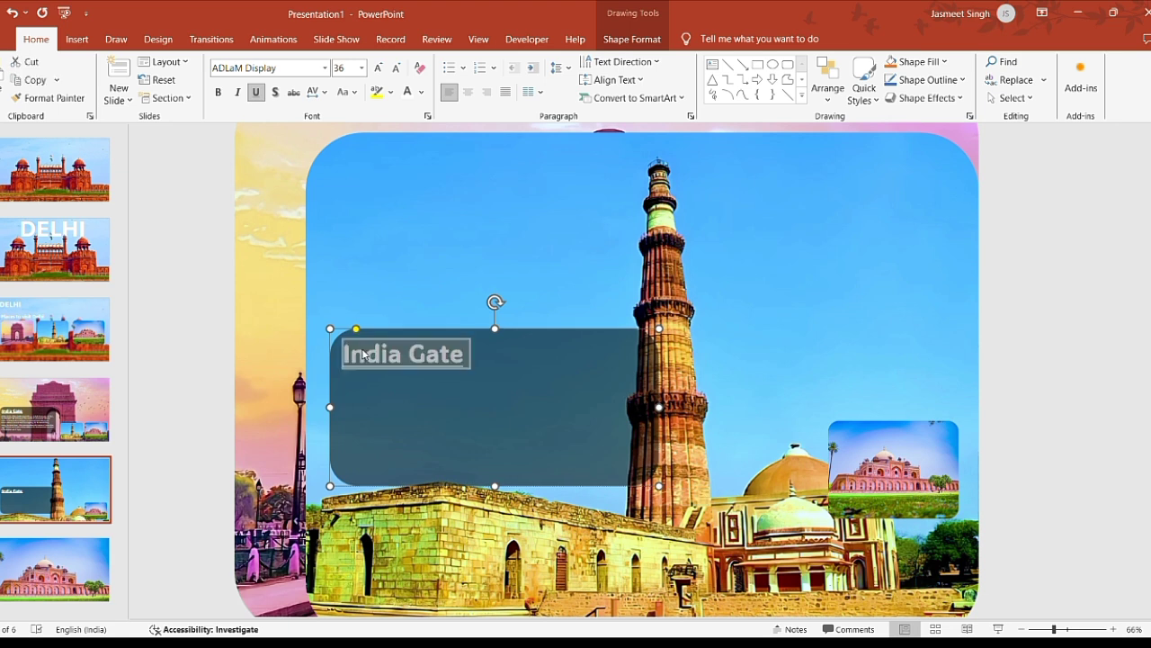
key(BackSpace)
text(Qutb Minar)
key(Escape)
Step: Paste the Qutb Minar description into the panel, then select the panel and go to slide 6
text(Qutb-Minar in red and buff standstone is the highest tower in India. It has a diameter of 14.32 m at the base and about 2.75 m on the top with a height of 72.5 m. Qutbu'd-Din Aibak laid the foundation of Minar in AD 1199 for the use of the mu'azzin (crier) to give calls for prayer and raised the first storey, to which were added three more storeys by his successor and son-in-law, Shamsu'd-Din Iltutmish (AD 1211-36).)
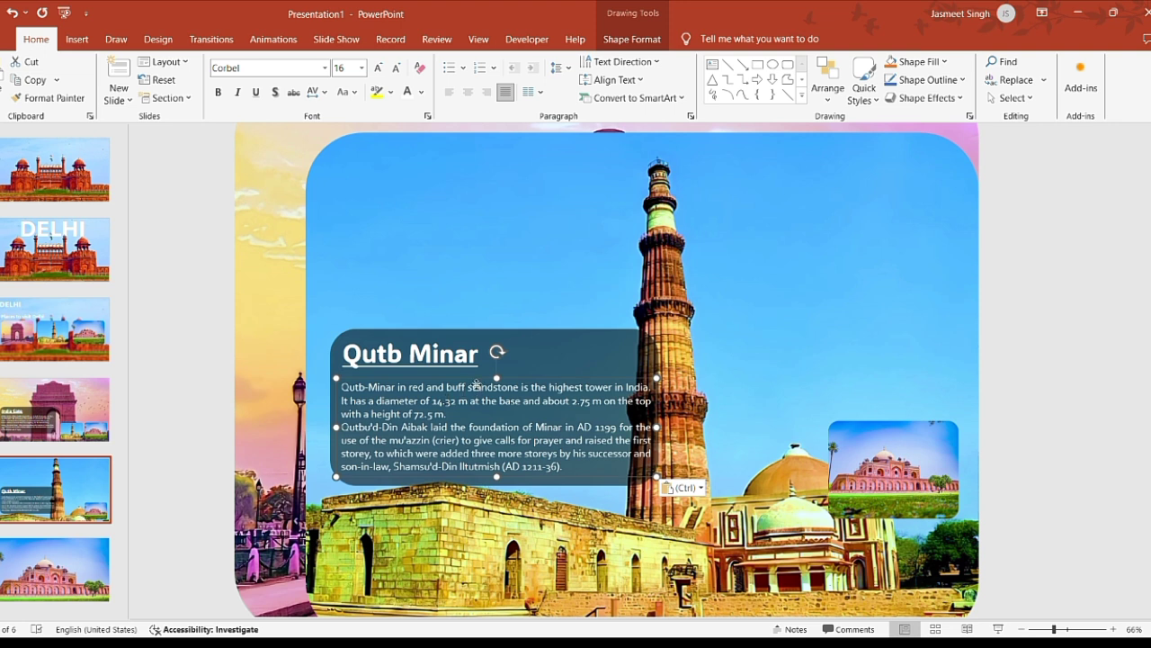
drag(475, 385, 474, 385)
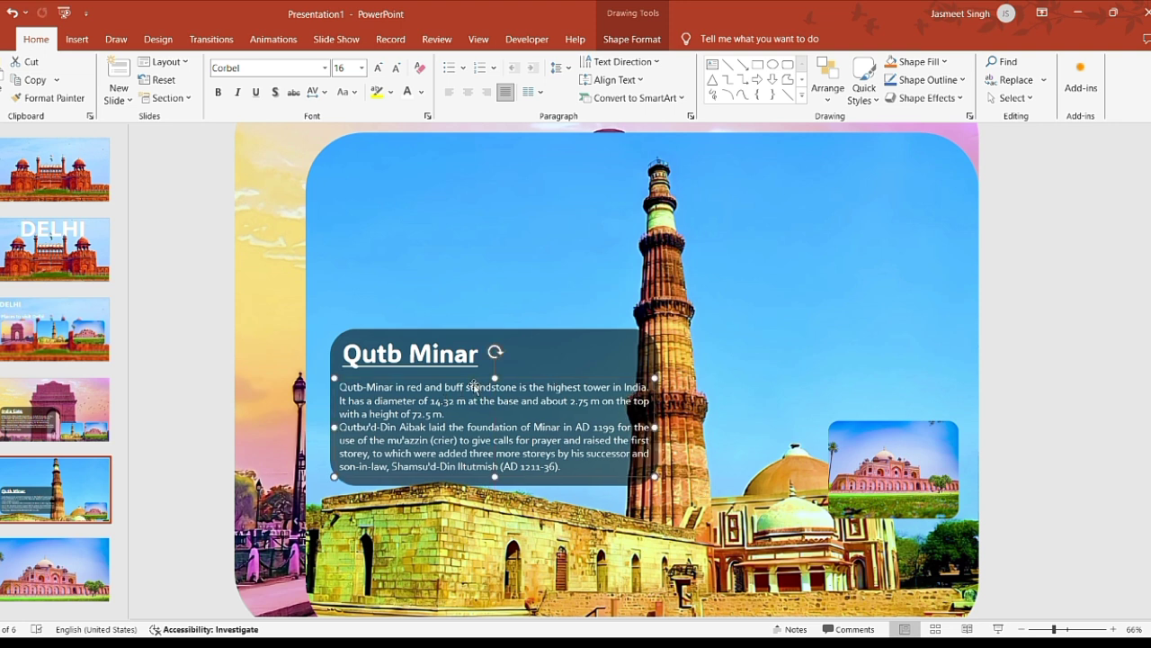
click(599, 531)
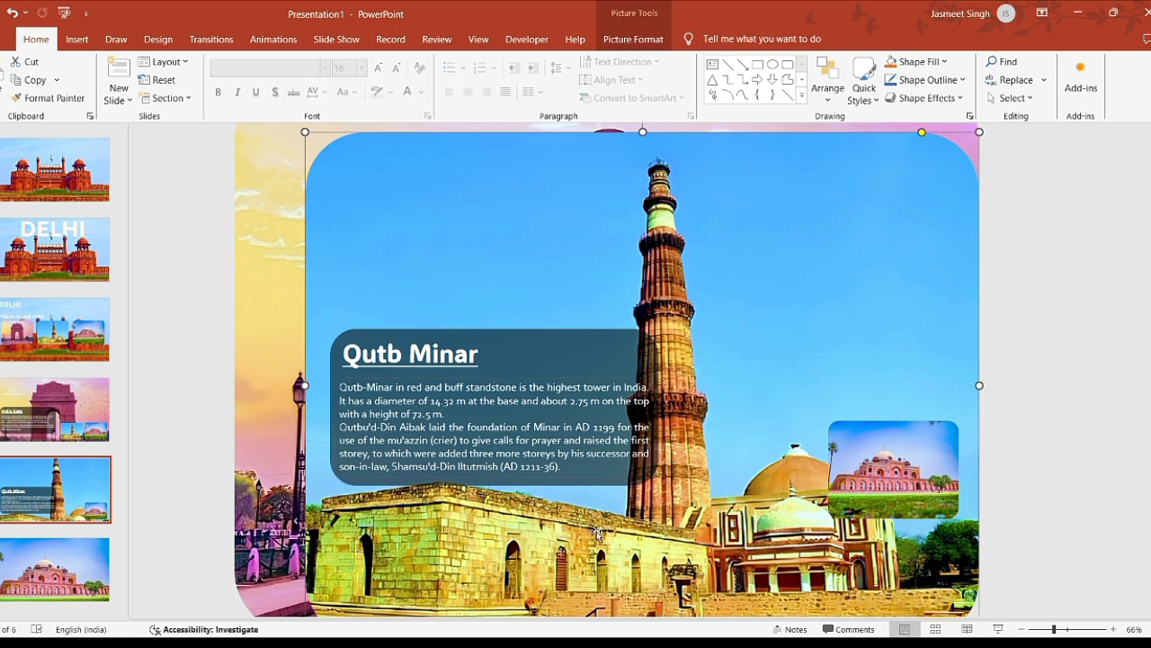
click(117, 571)
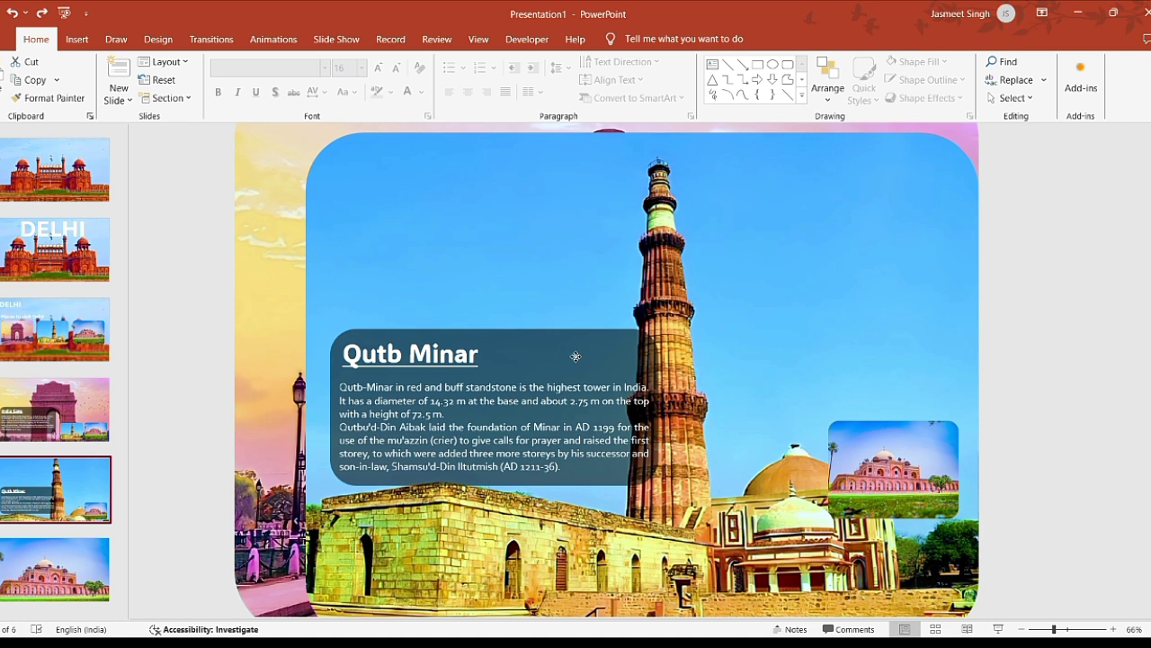
click(576, 356)
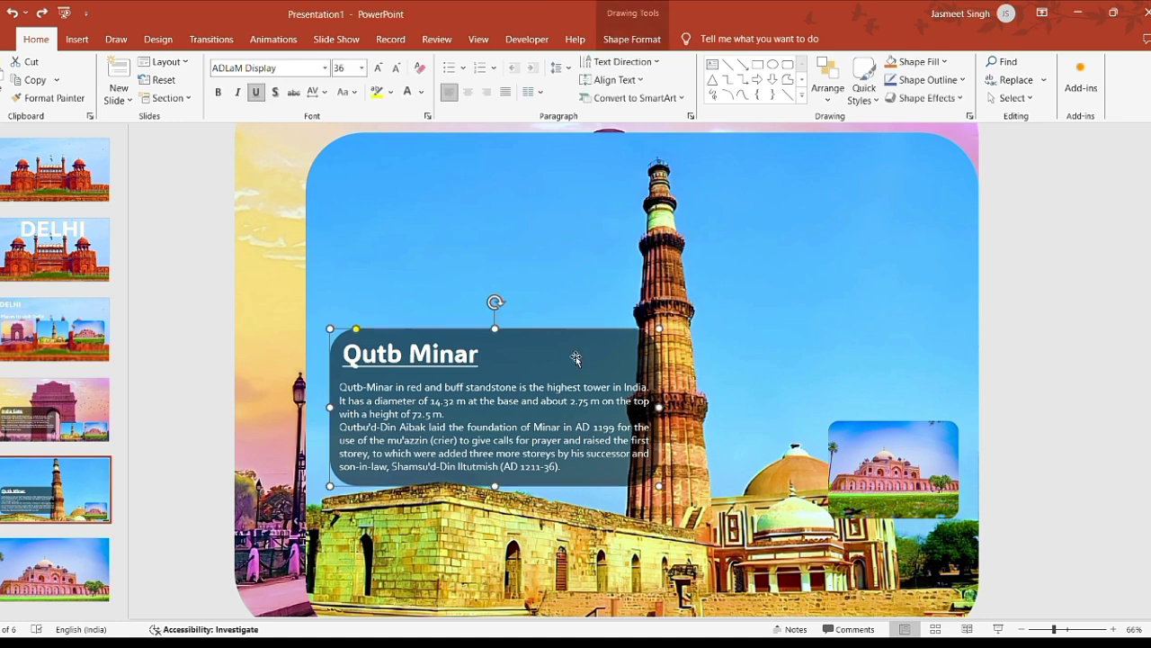
click(85, 558)
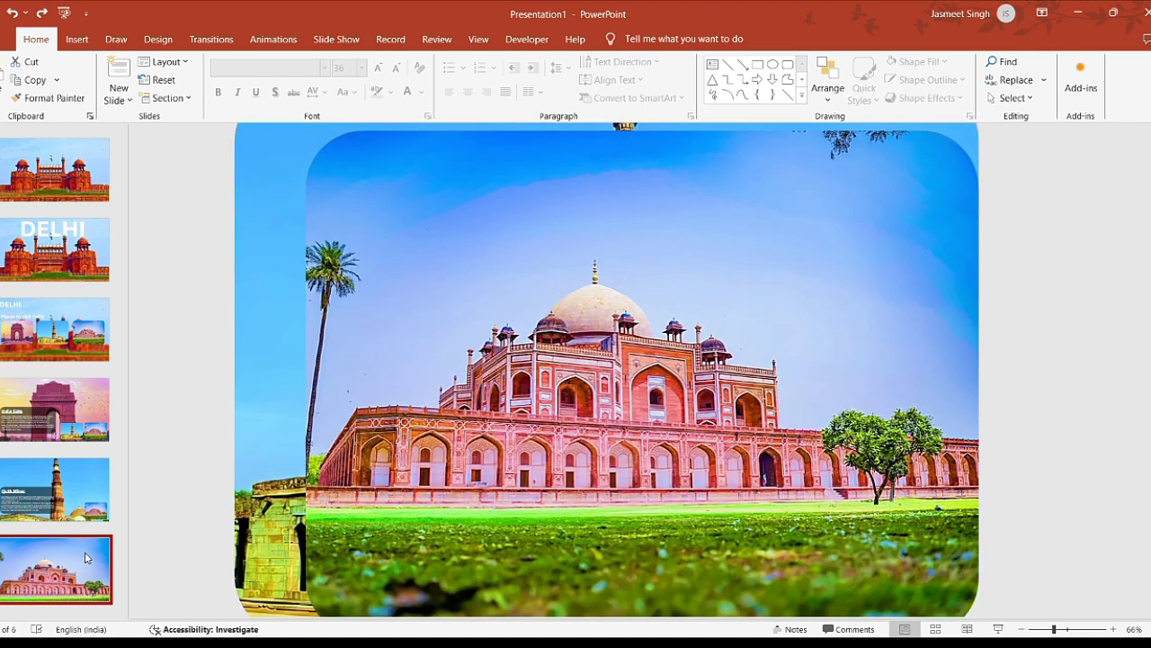
Step: Paste the panel onto slide 6 and retitle it 'Humayun's Tomb'
key(ctrl+v)
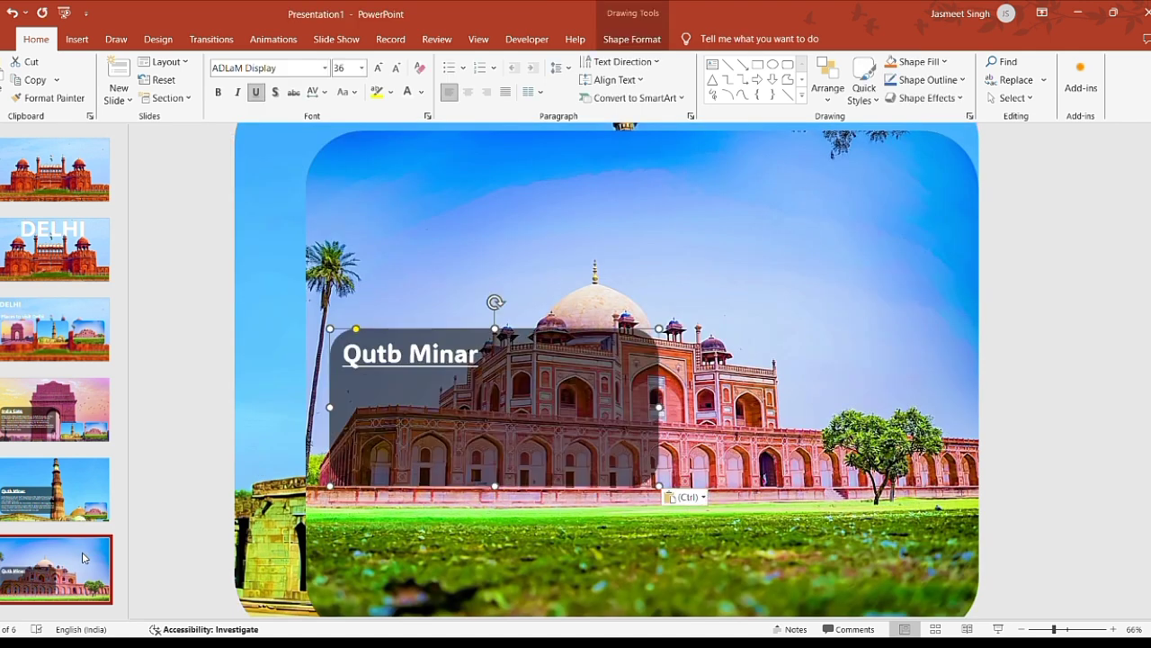
click(477, 356)
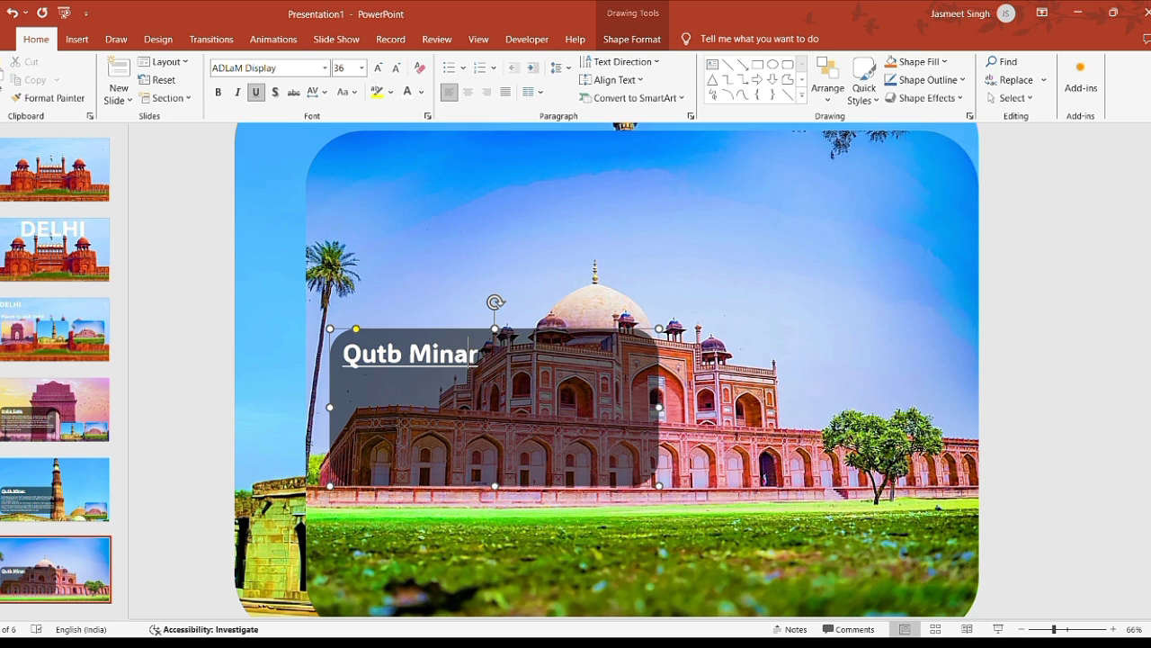
drag(354, 357, 477, 358)
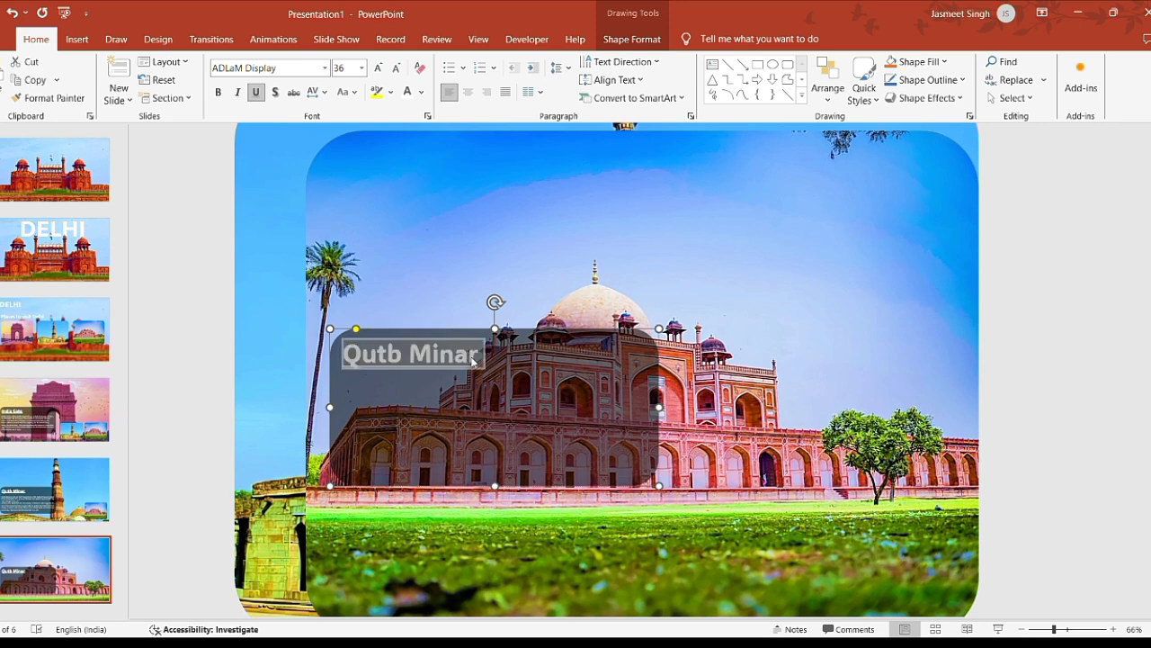
key(BackSpace)
text(Hu)
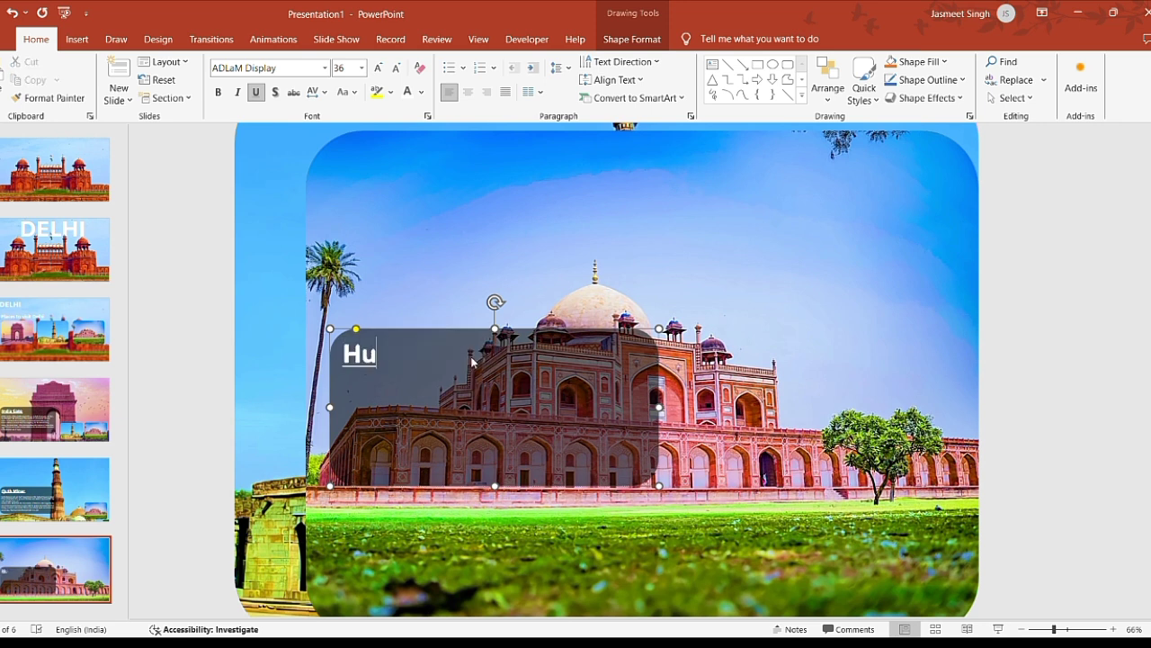
text(mayun)
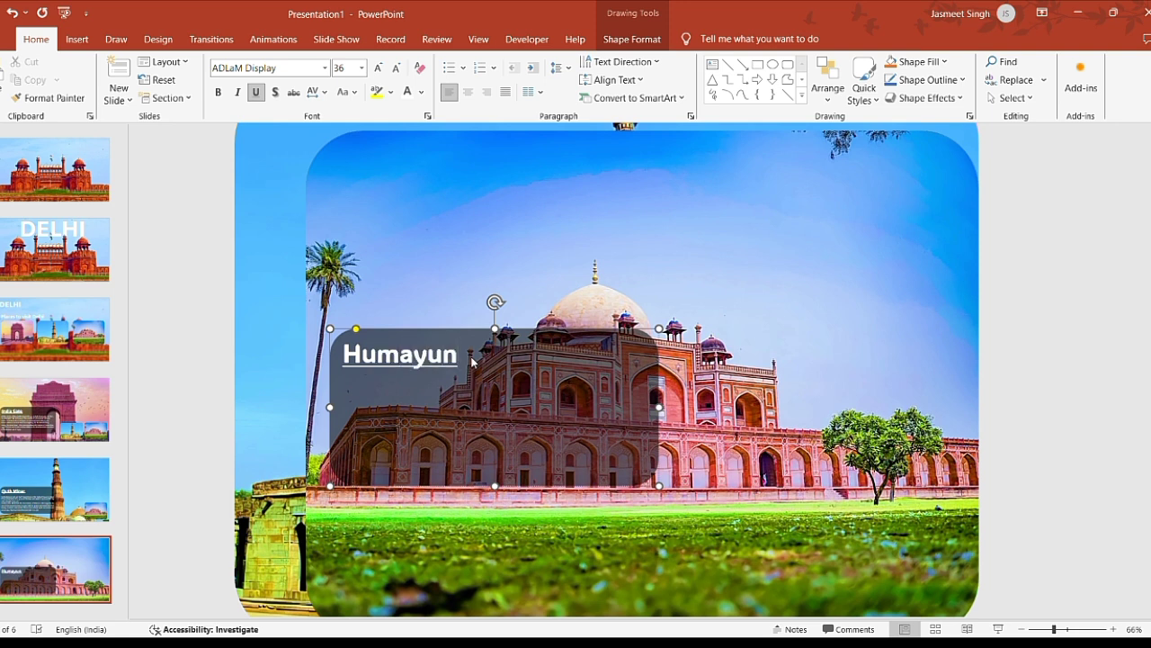
text(')
text(s)
text( To)
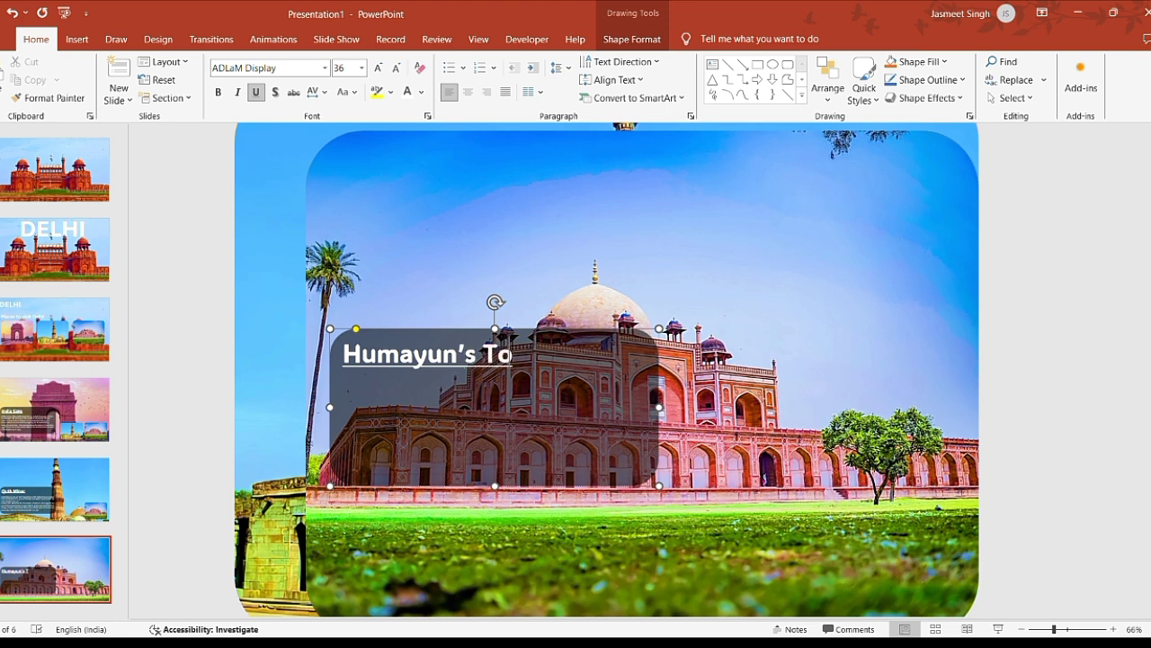
text(mb)
click(536, 420)
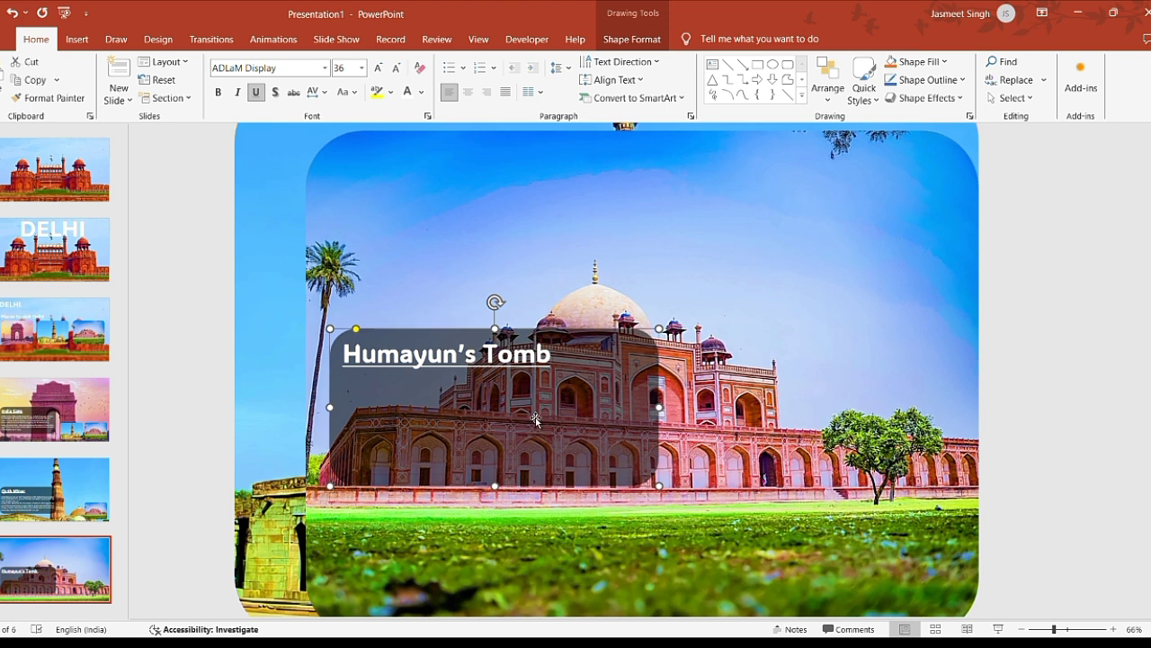
Step: Paste the Humayun's Tomb description paragraph into the panel
key(ctrl+v)
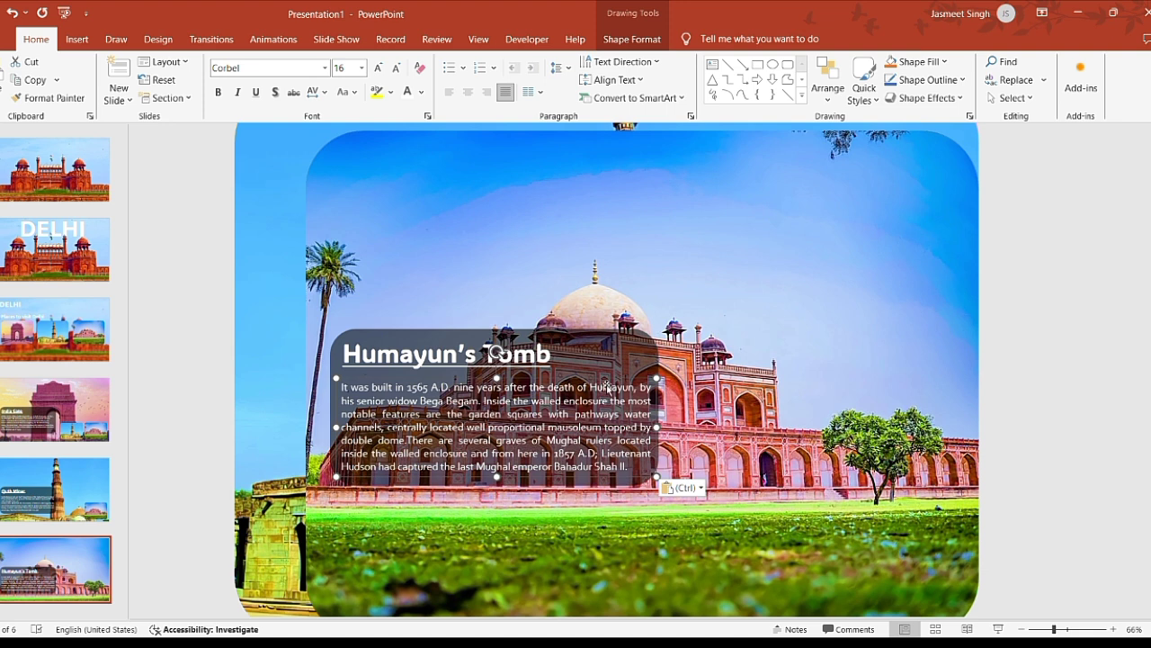
click(1030, 318)
click(631, 383)
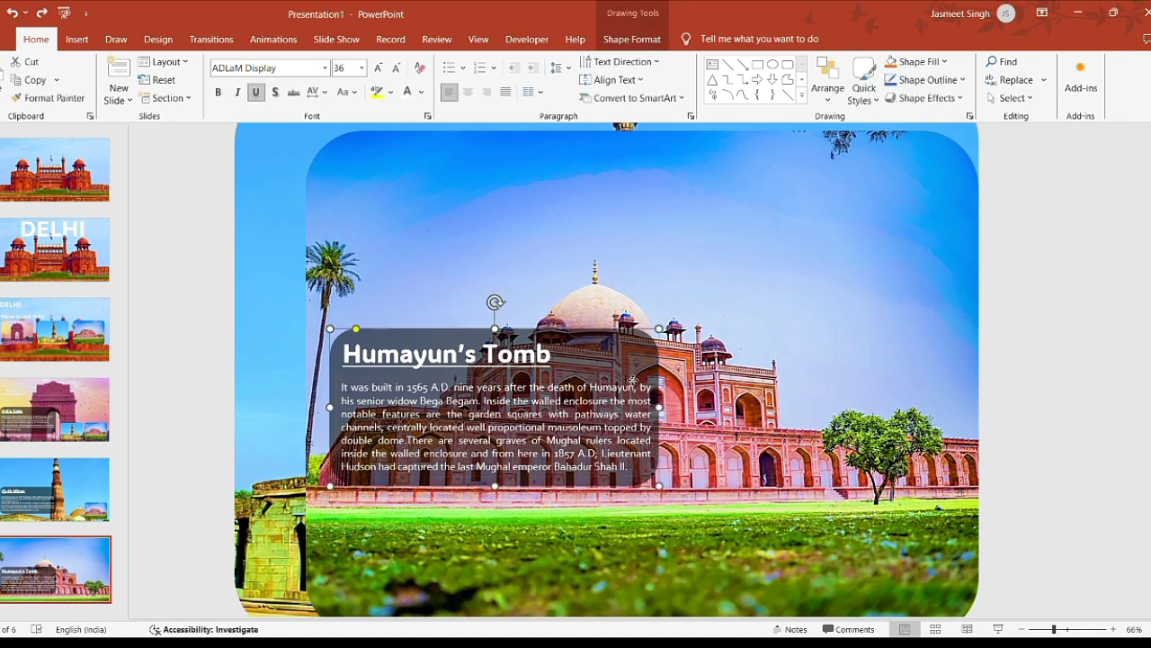
click(627, 384)
click(627, 385)
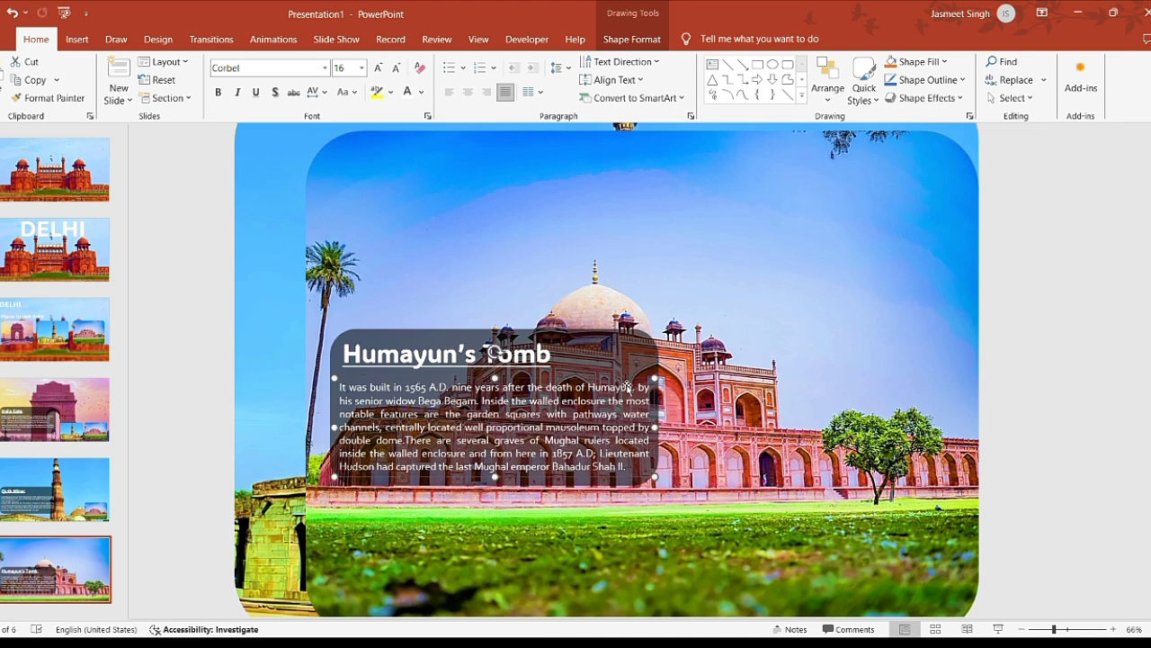
click(1027, 344)
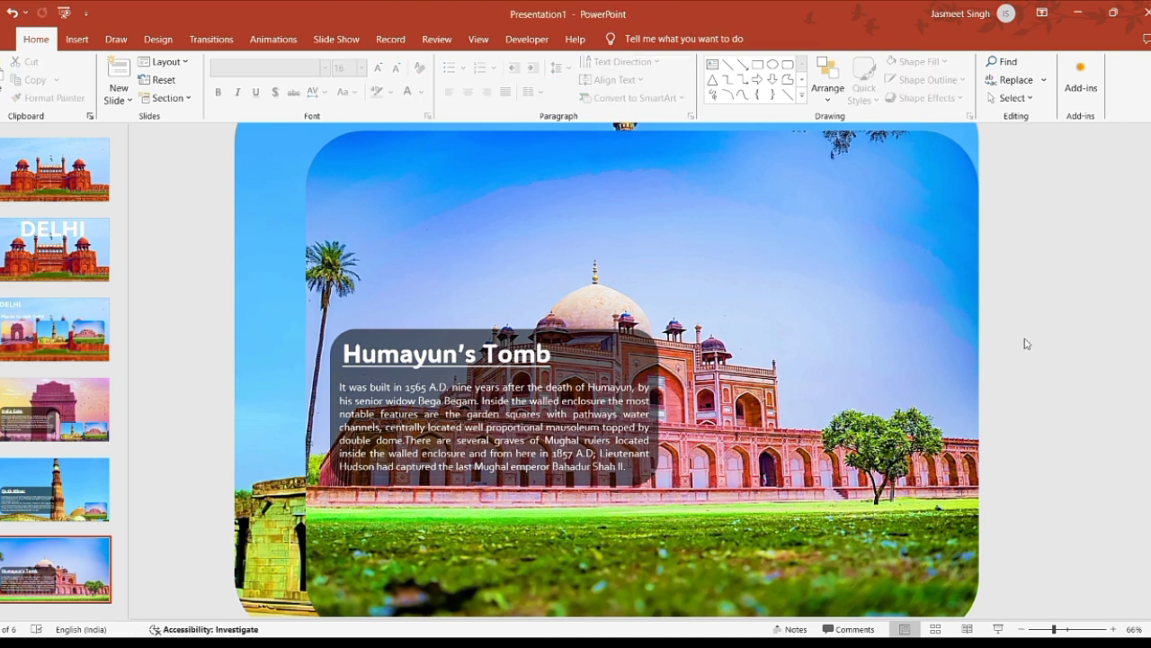
scroll(1027, 344, down, 2)
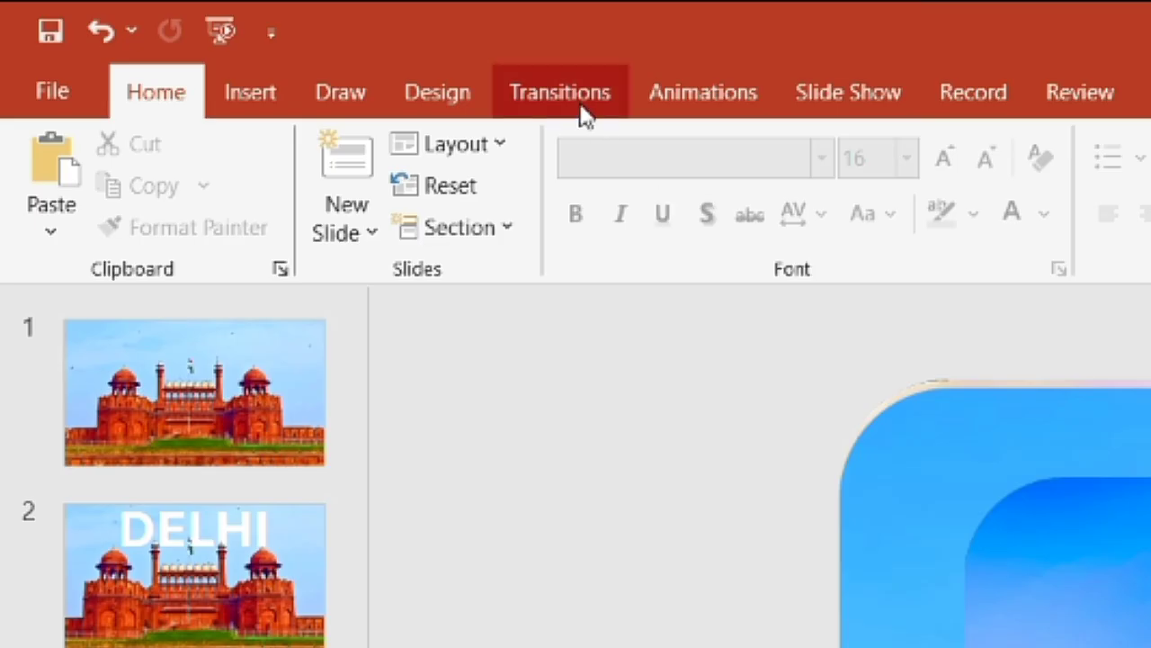
Step: Apply the Morph transition to slide 6, the Humayun's Tomb slide
click(218, 43)
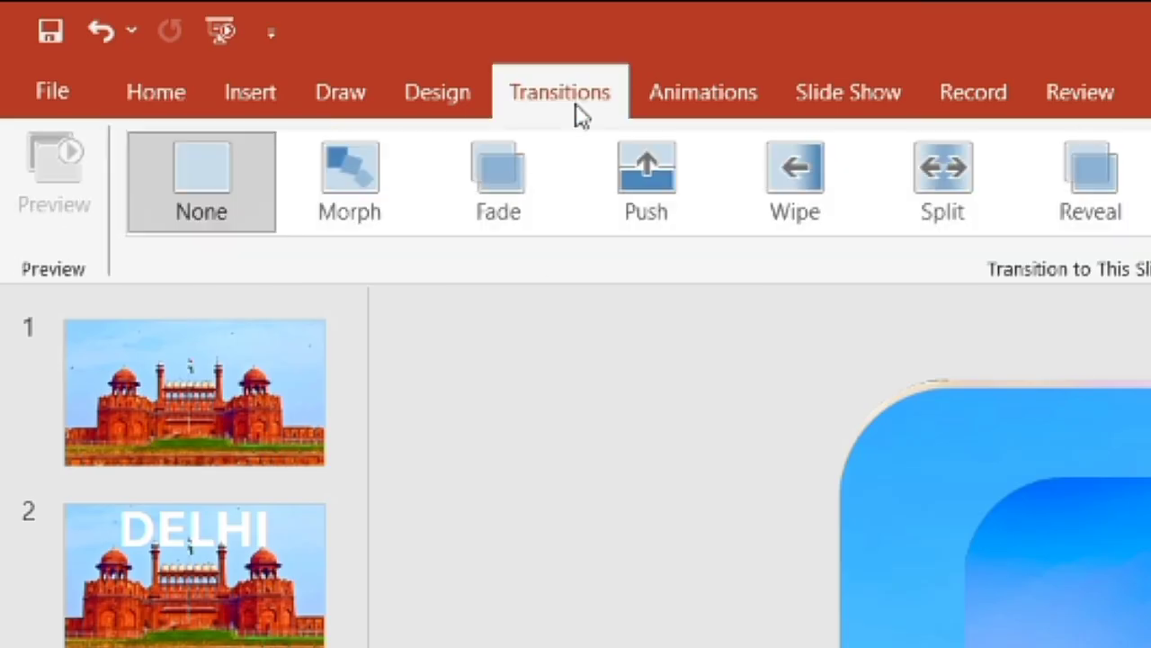
click(403, 219)
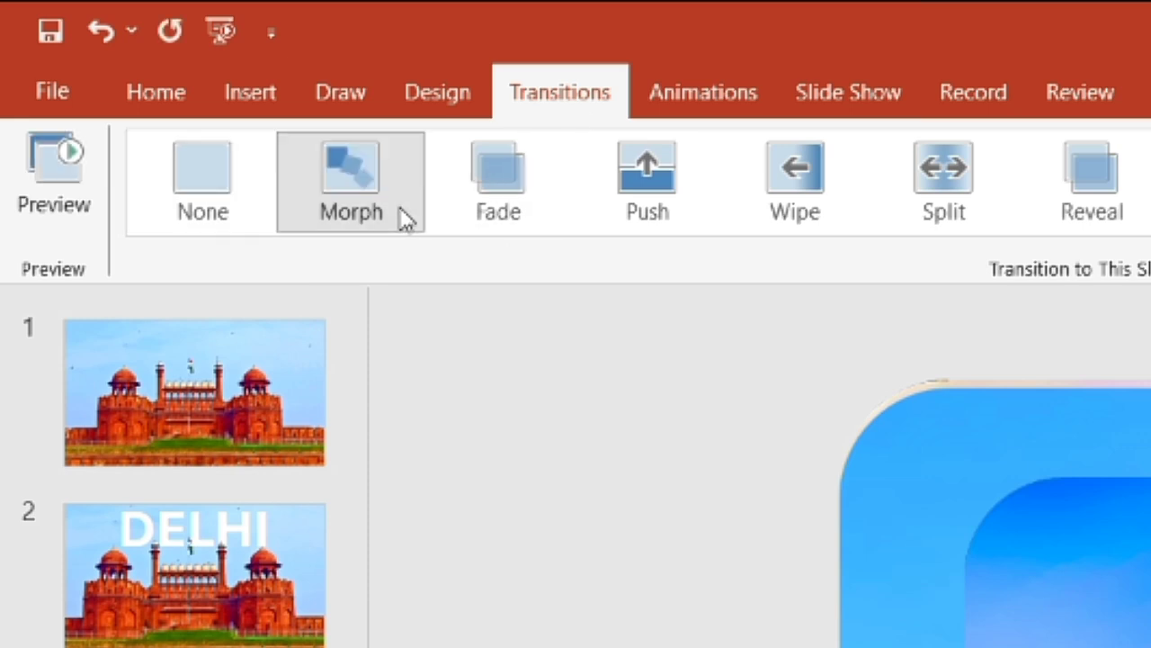